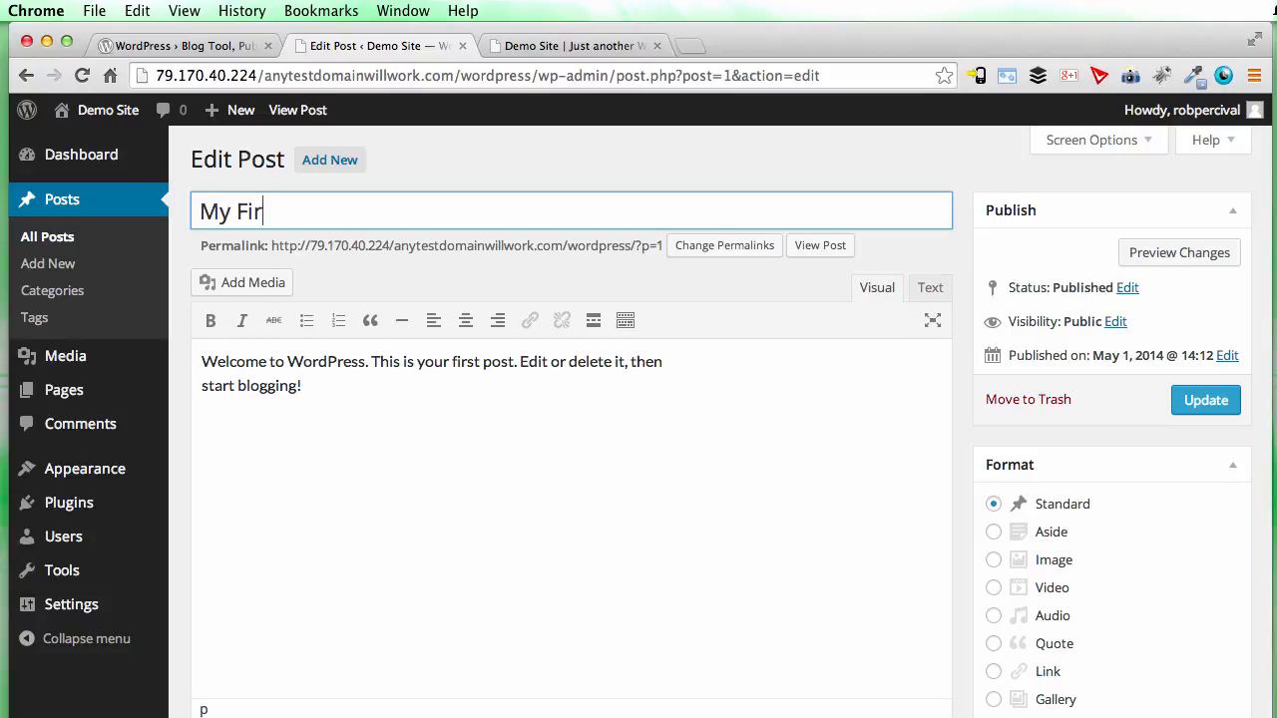
Finish the post title as "My First Blog Post" and replace the body text with "This is awesome."
type("ost")
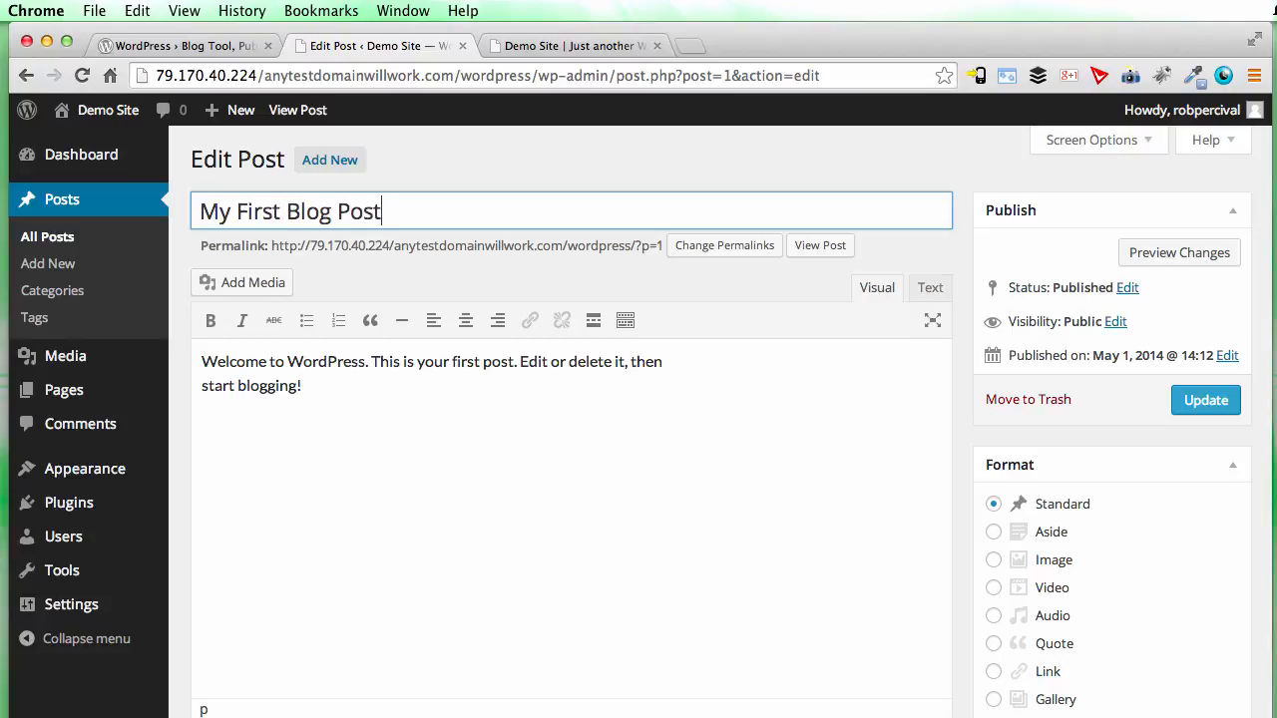
left_click(385, 473)
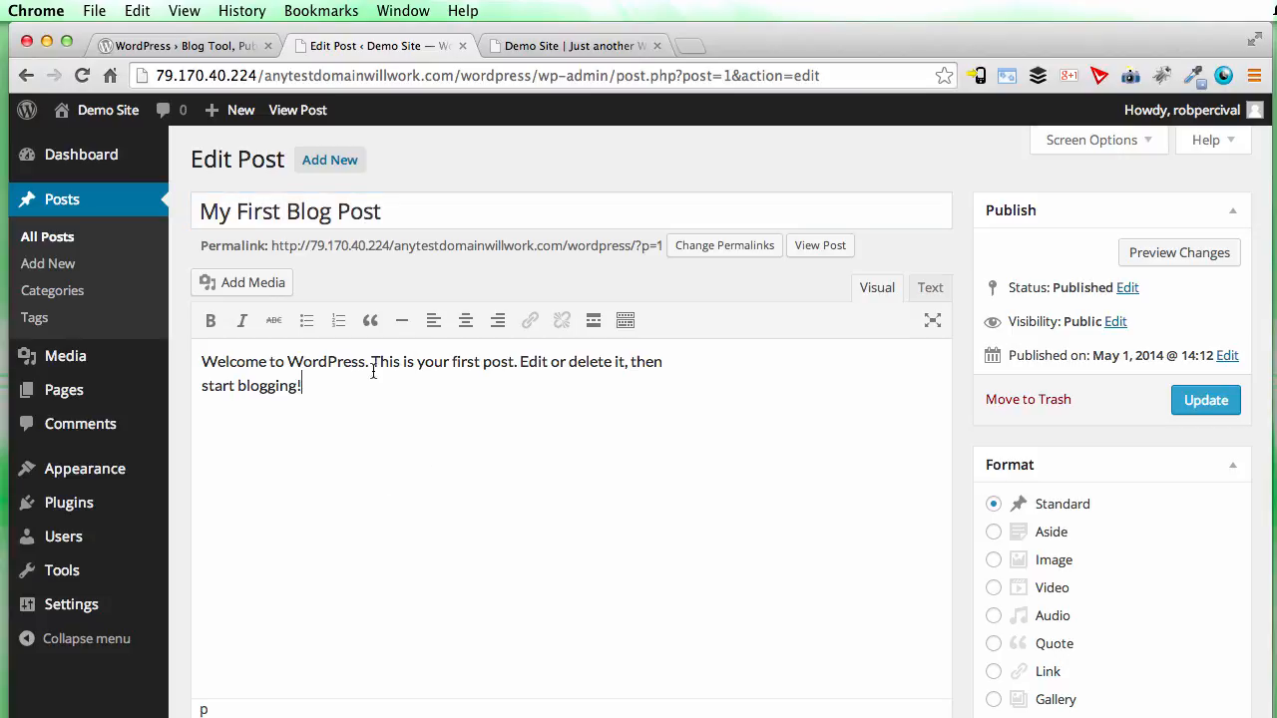
left_click_drag(372, 362, 379, 388)
key("BackSpace")
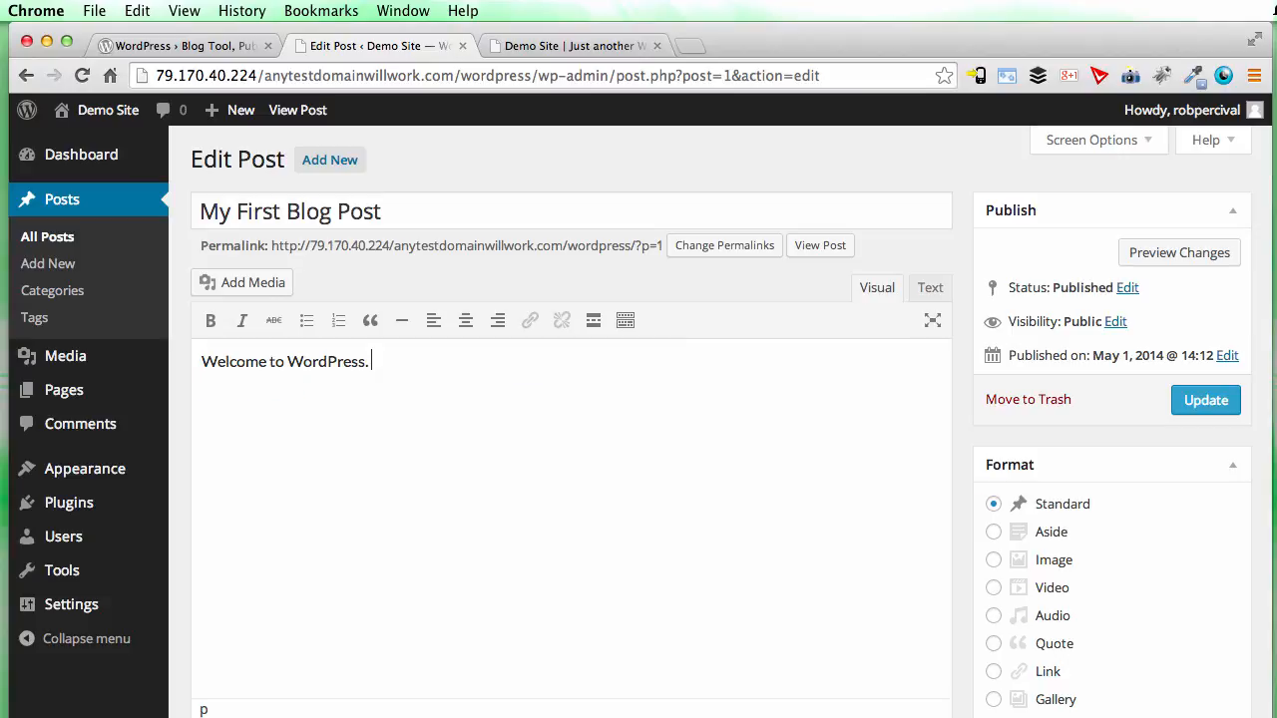
key("super+a")
type("THis")
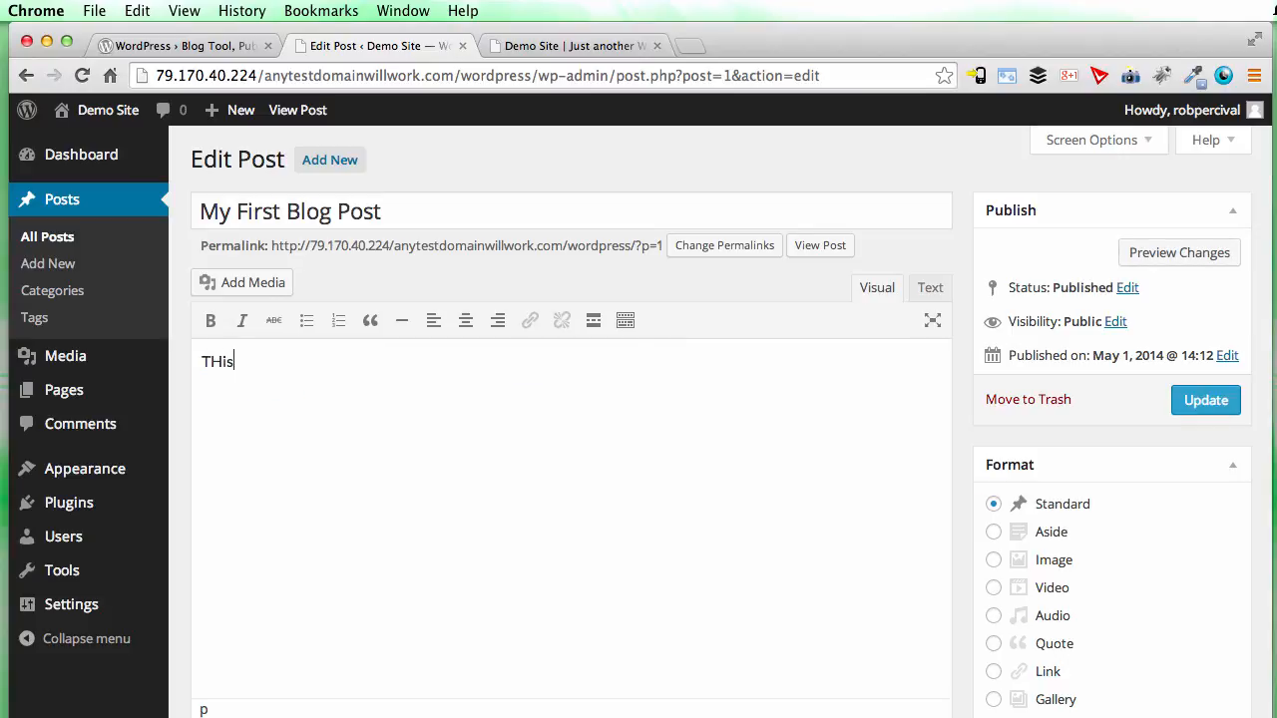
key("BackSpace")
key("BackSpace")
key("BackSpace")
key("BackSpace")
type("This is awesome.")
Format the word "awesome." in the post body as bold and italic
left_click_drag(324, 369, 248, 366)
left_click(211, 320)
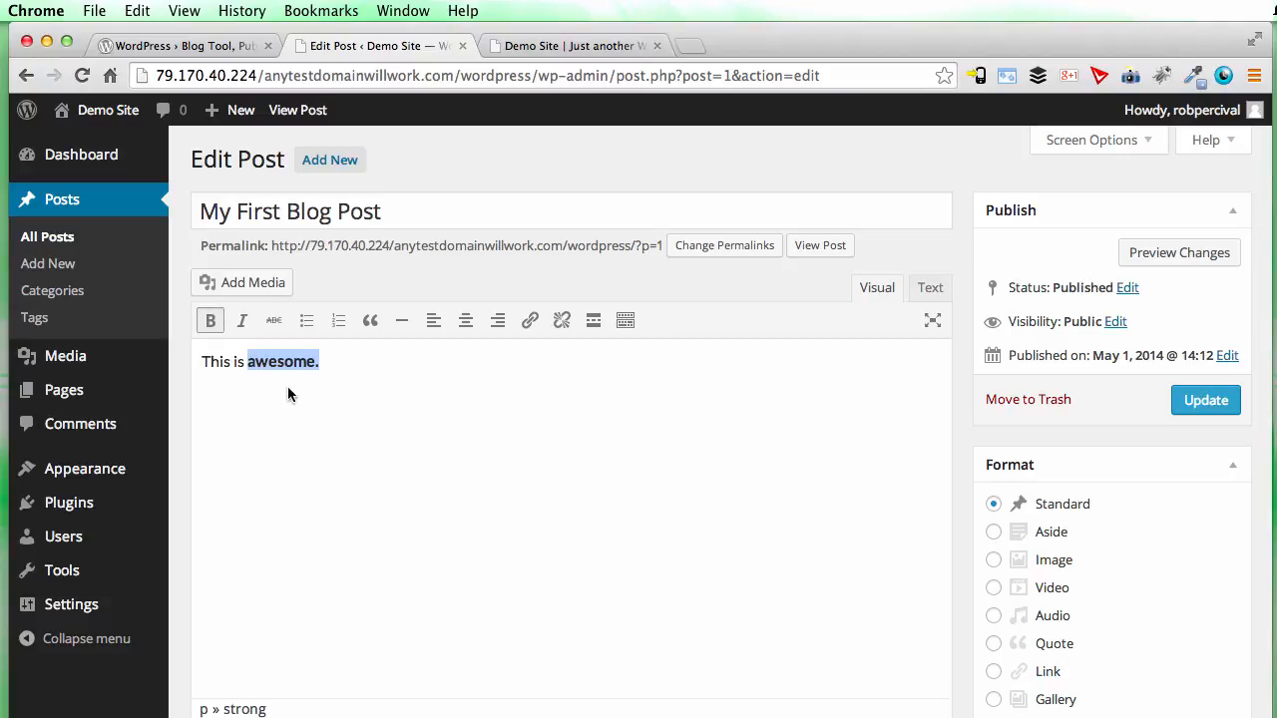
left_click(241, 320)
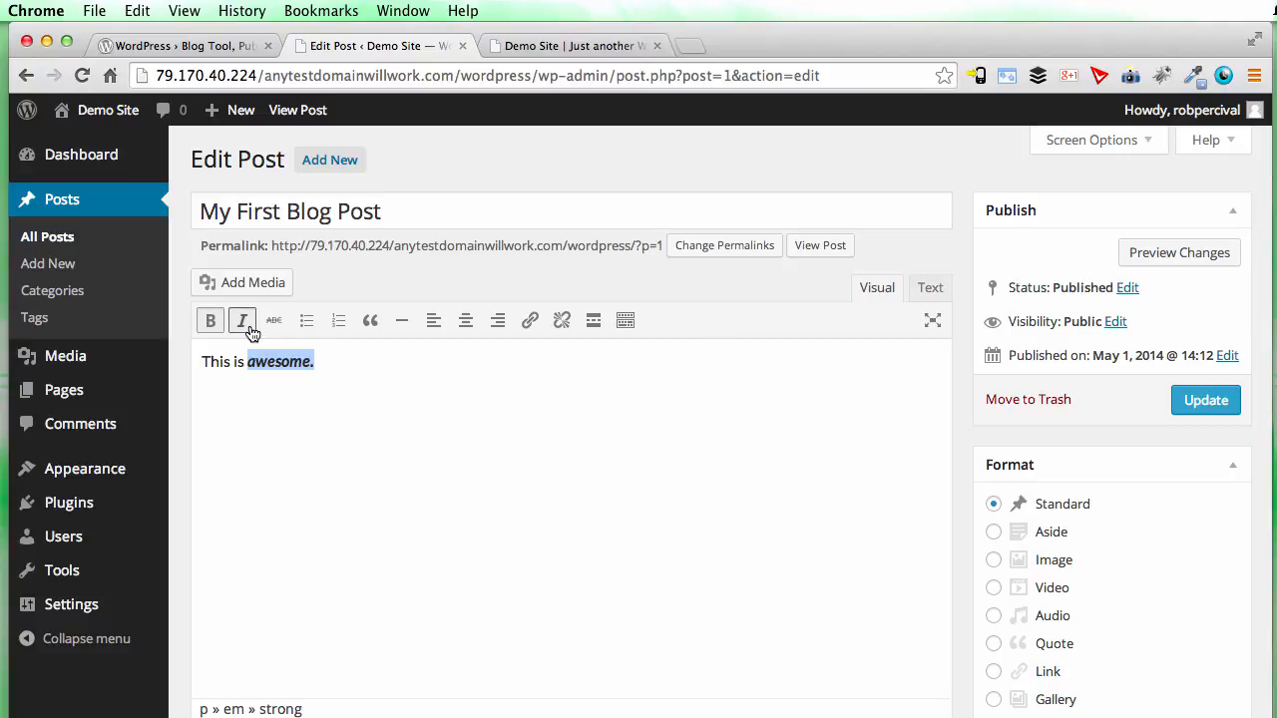
left_click(362, 373)
Show the post body as HTML text and review the post's Format, Categories, Tags and Featured Image options
left_click(927, 288)
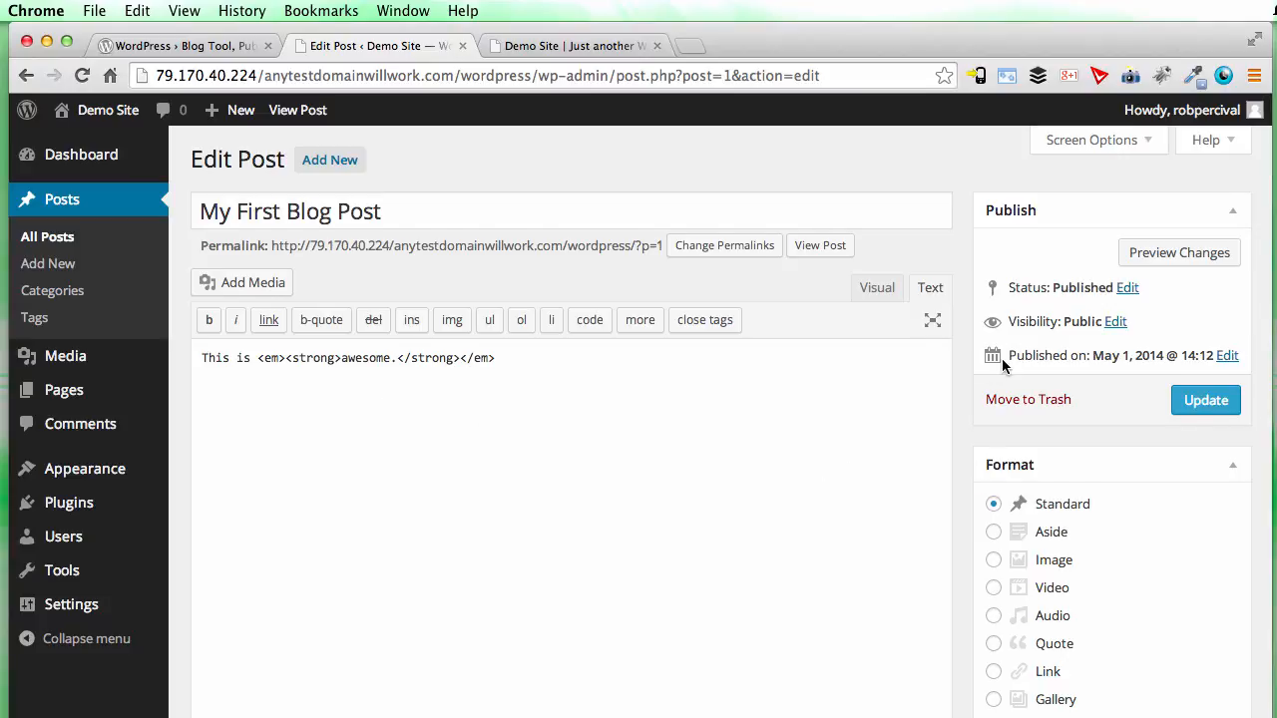
scroll(1002, 364, "down", 4)
scroll(1002, 363, "down", 1)
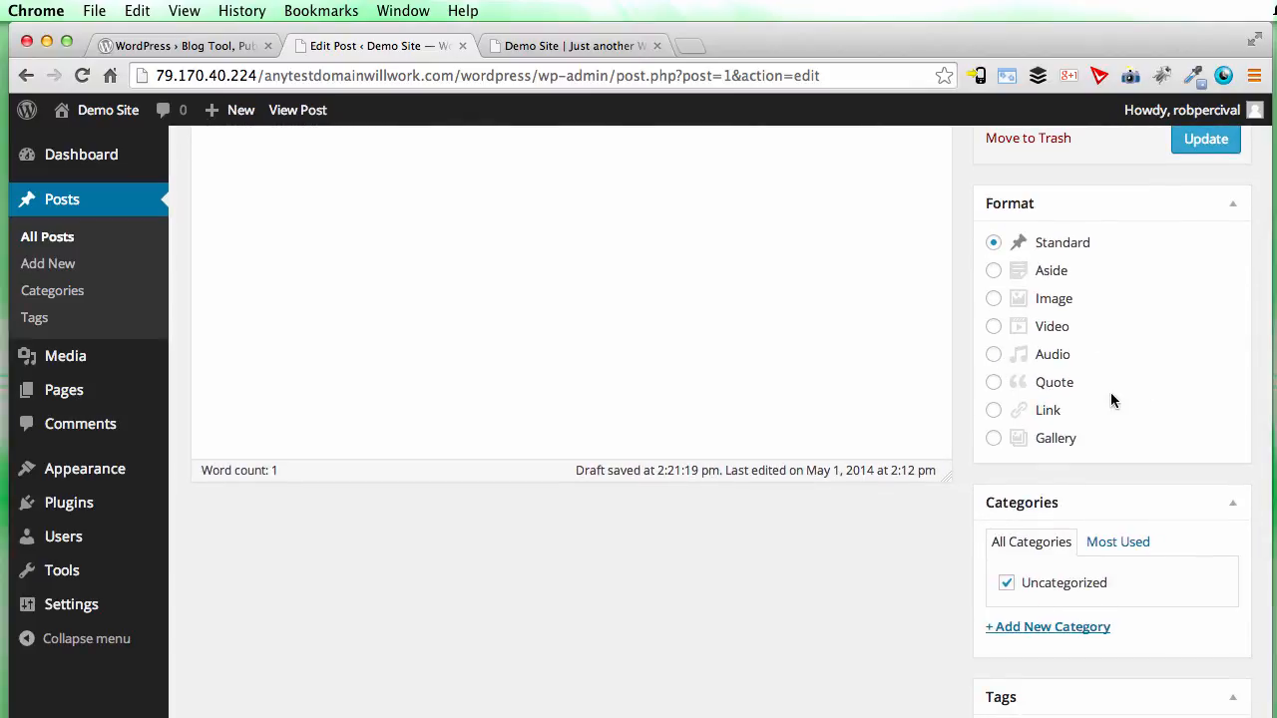
scroll(1061, 242, "down", 5)
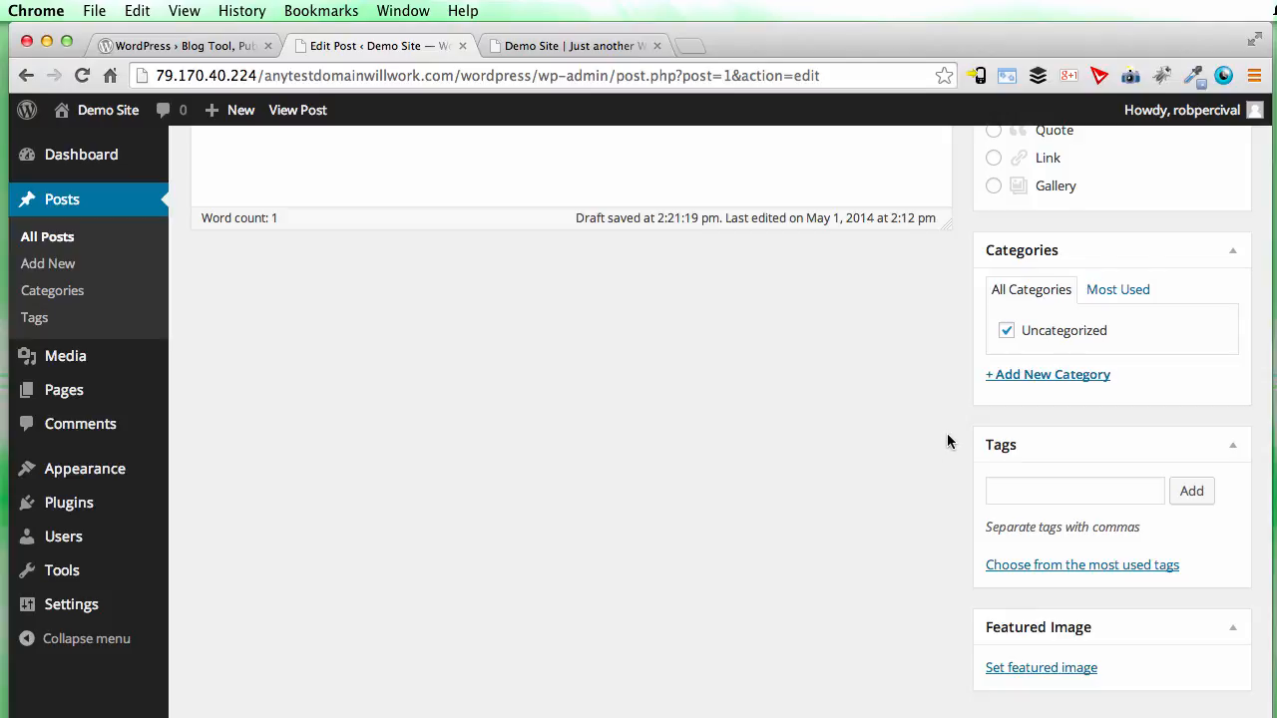
scroll(981, 548, "down", 2)
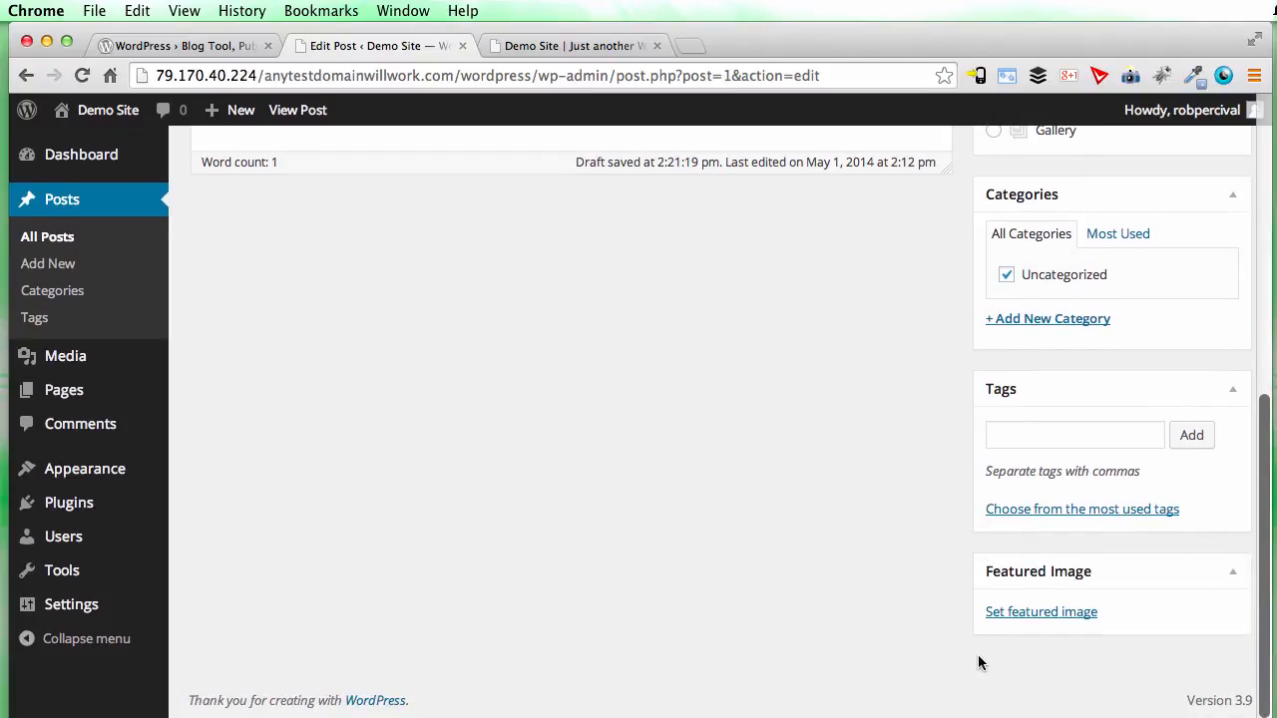
scroll(978, 654, "up", 6)
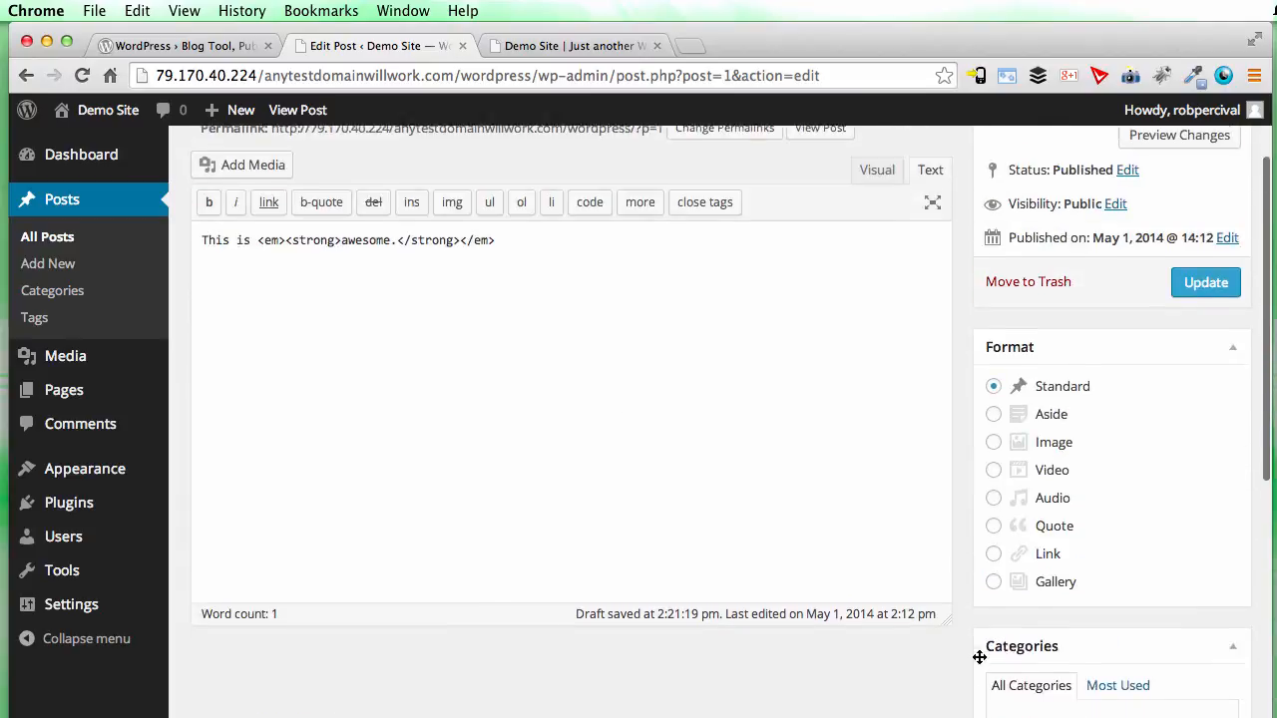
left_click(708, 567)
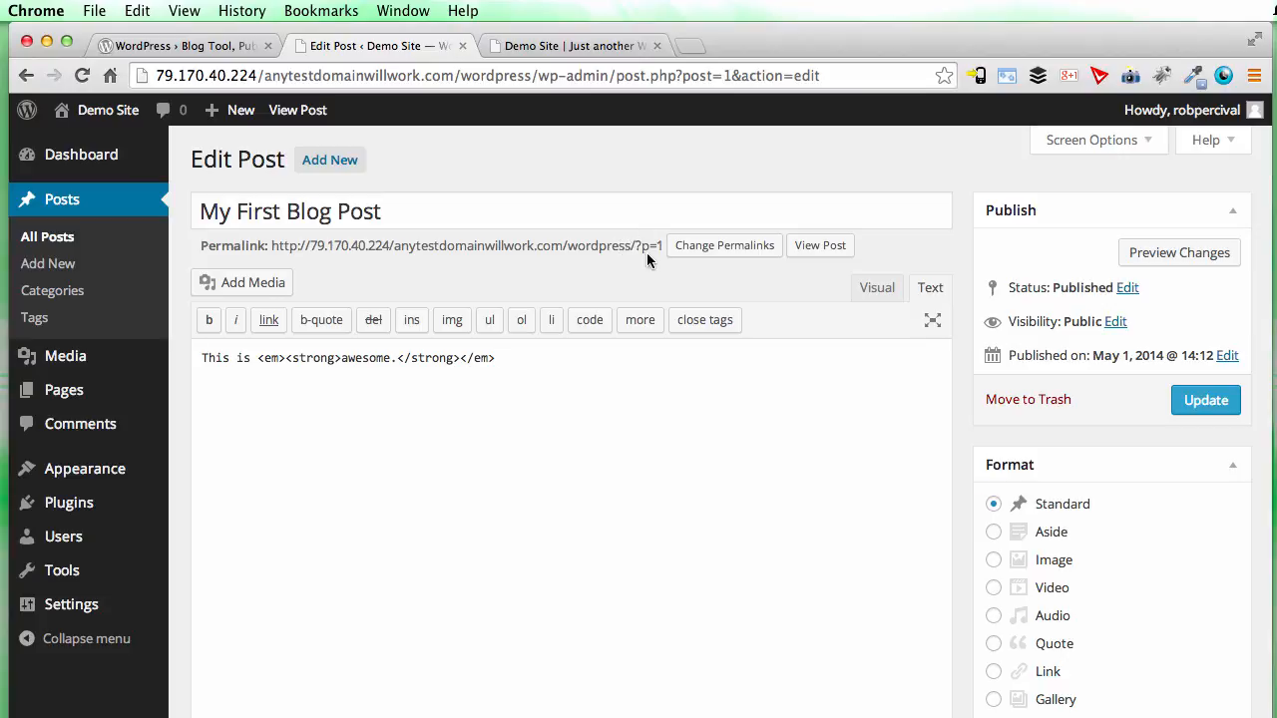
Open the permalink settings in a separate browser tab, set the permalink structure to Post name and save the changes
left_click(723, 250, "super")
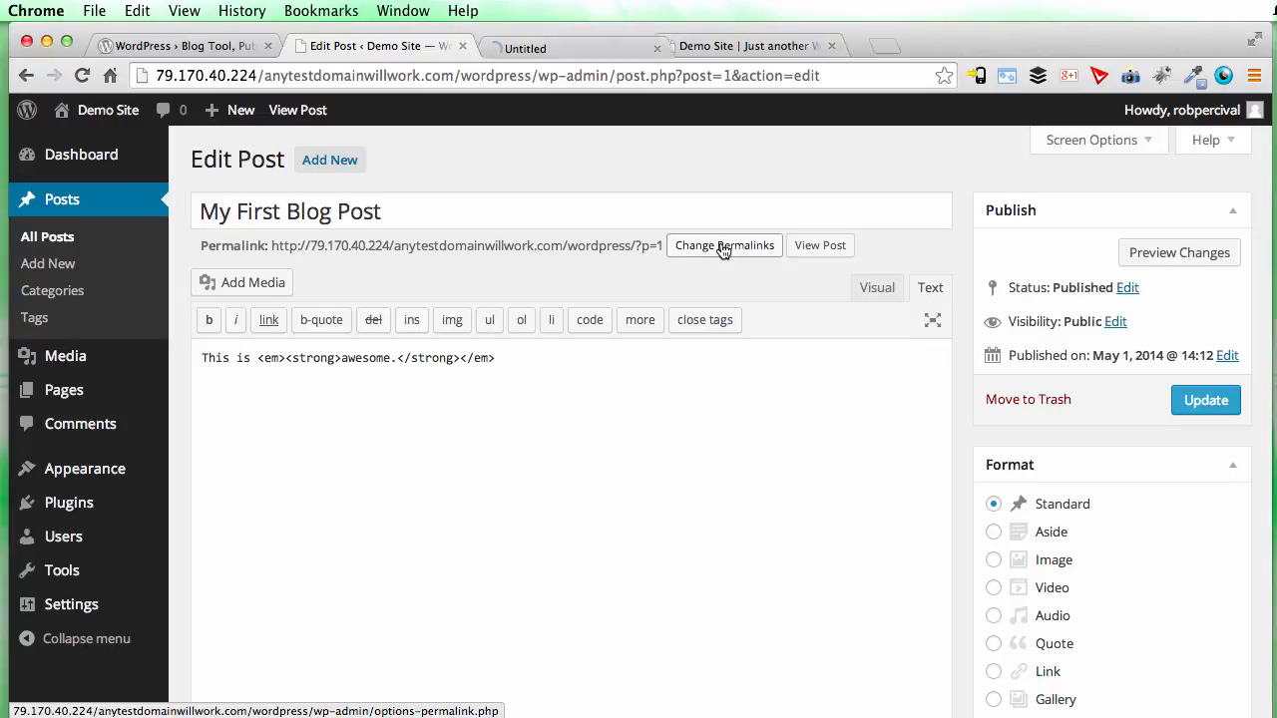
left_click(579, 46)
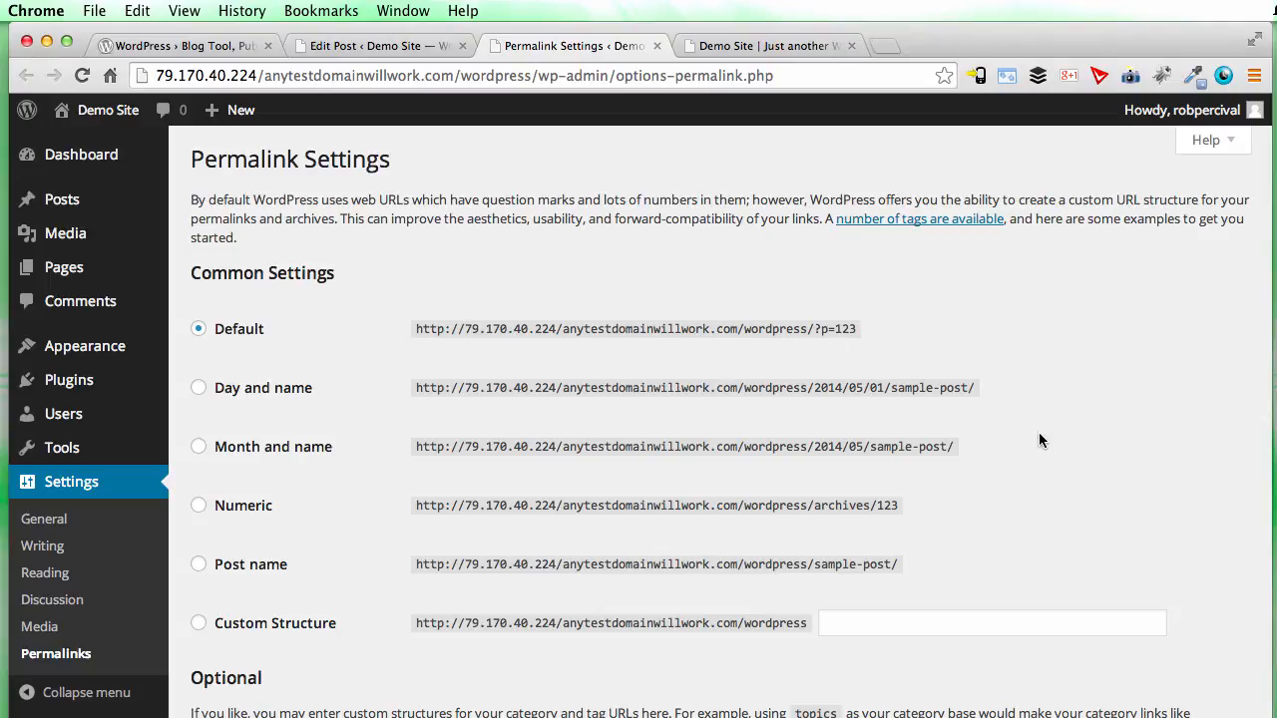
scroll(1038, 442, "down", 3)
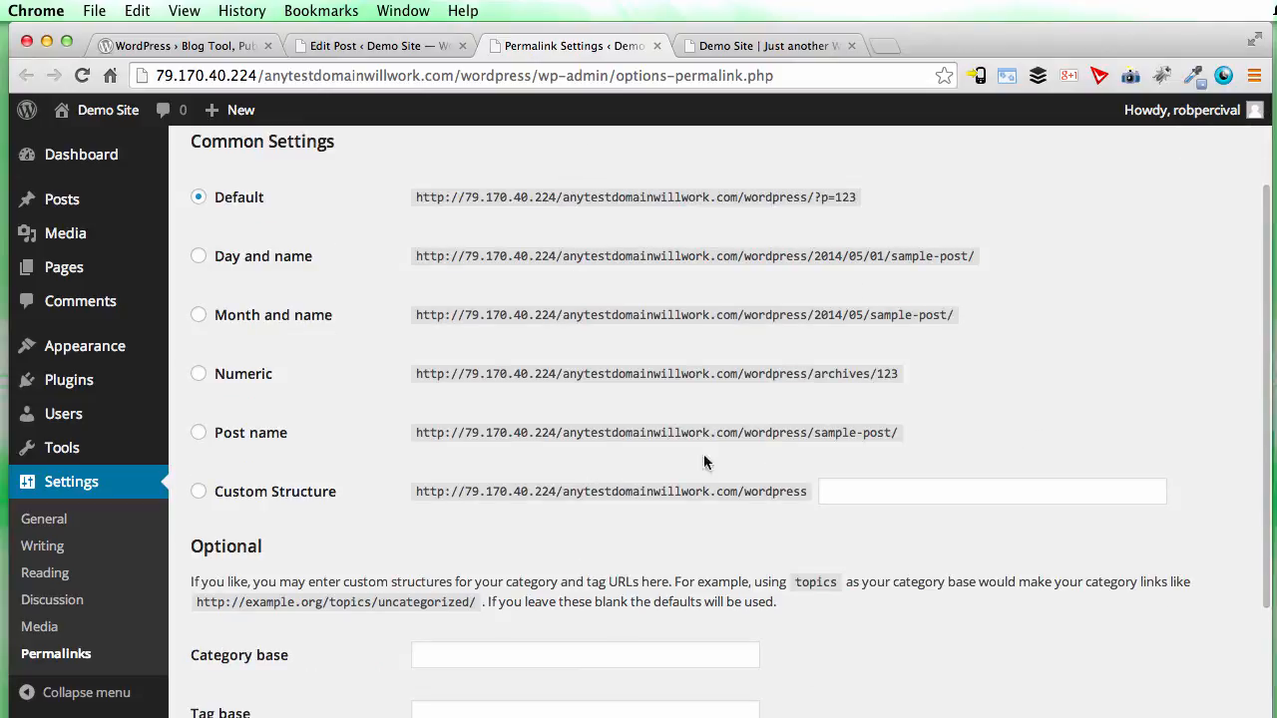
scroll(772, 439, "down", 3)
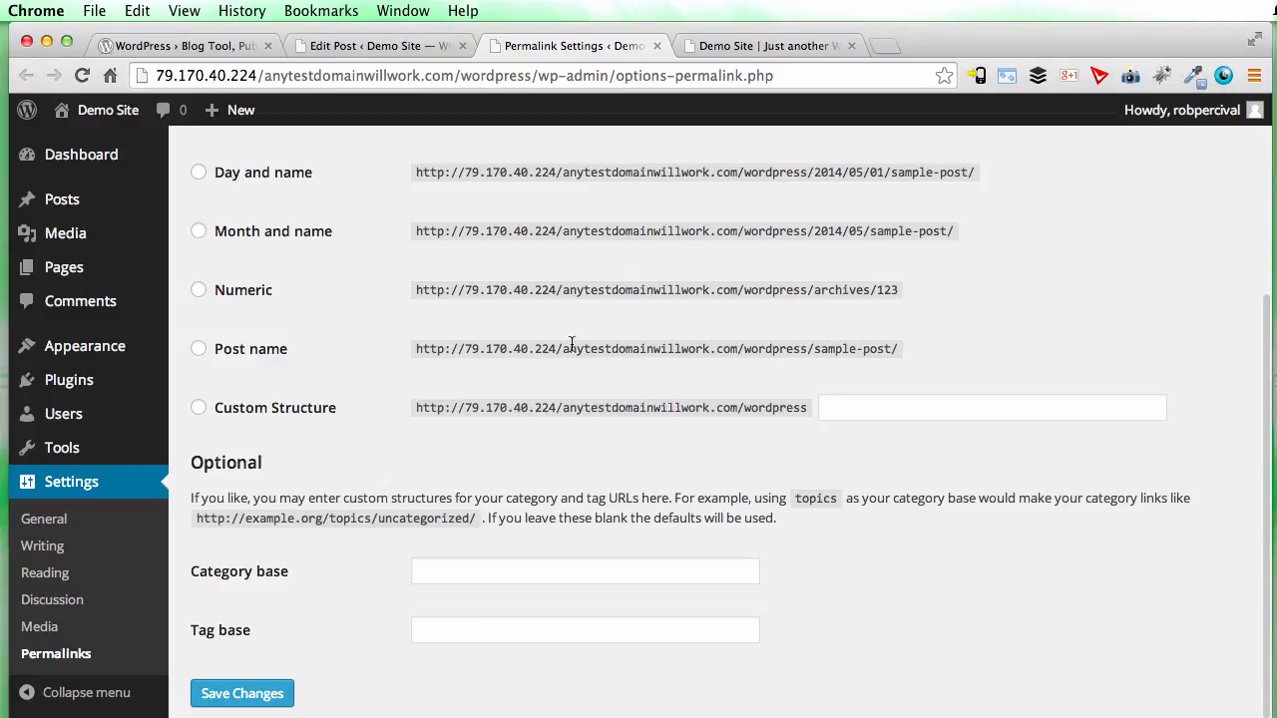
left_click(203, 352)
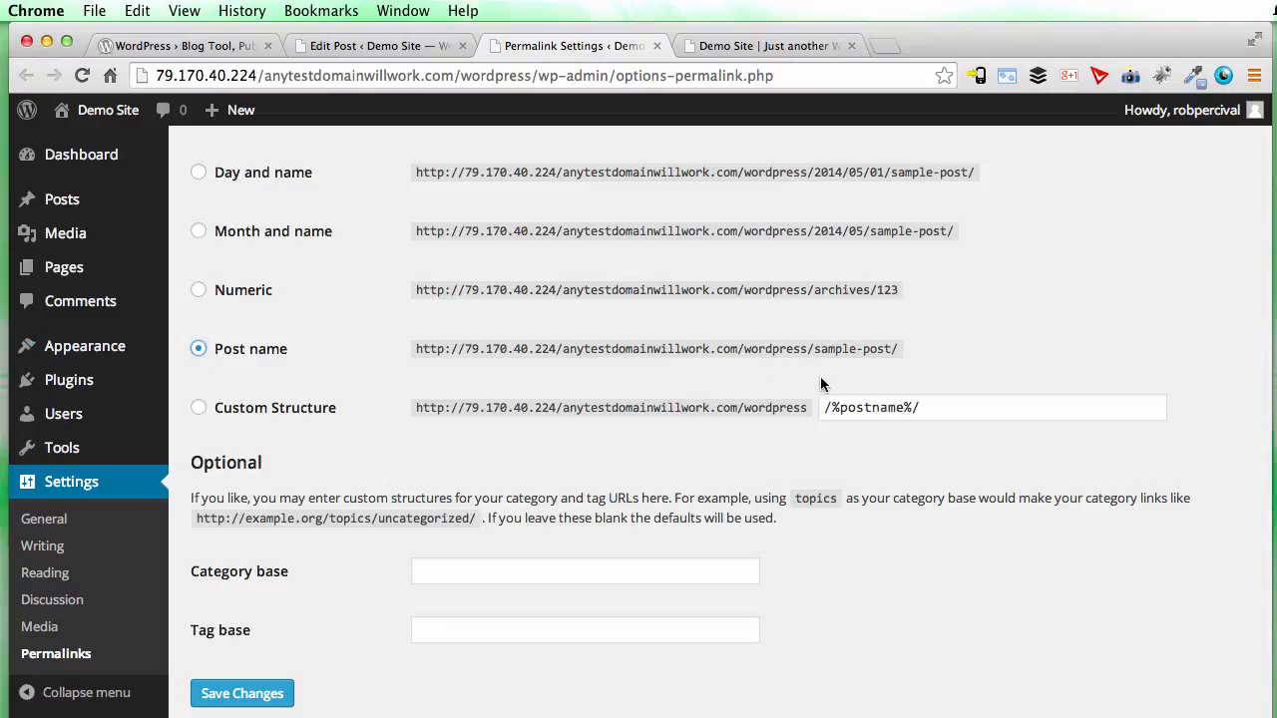
scroll(711, 399, "down", 2)
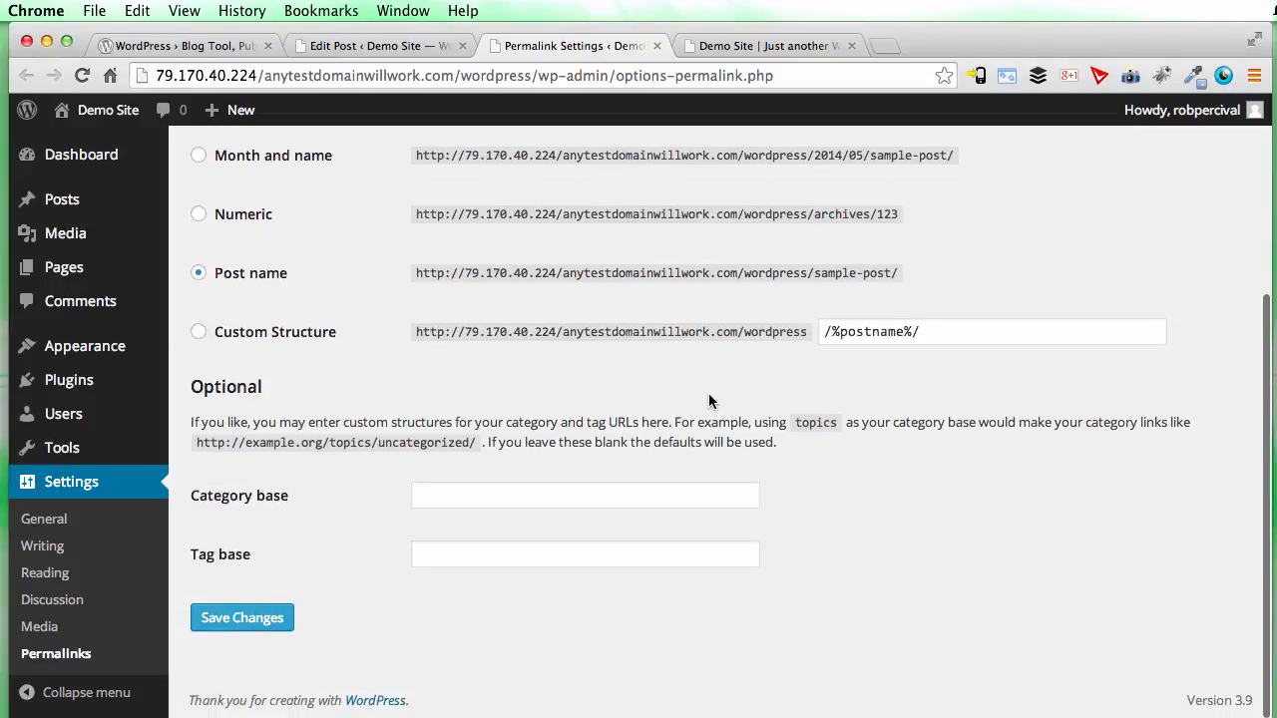
left_click(266, 619)
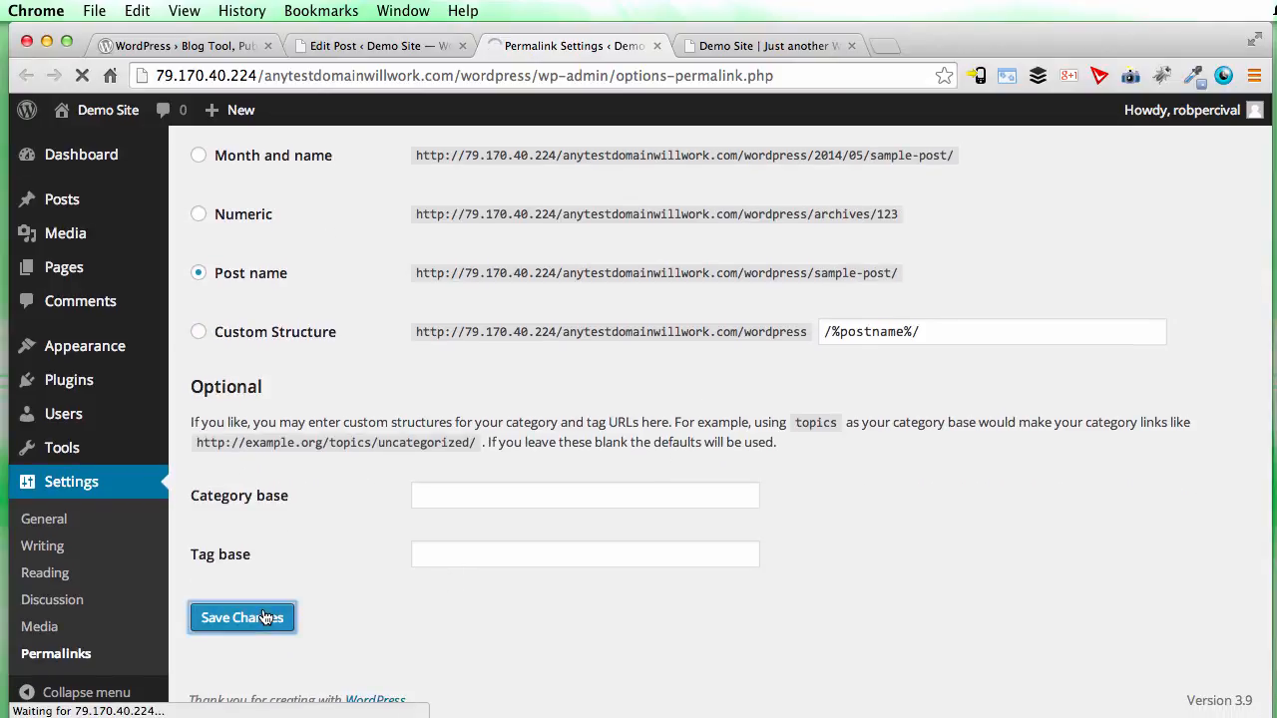
scroll(651, 561, "up", 1)
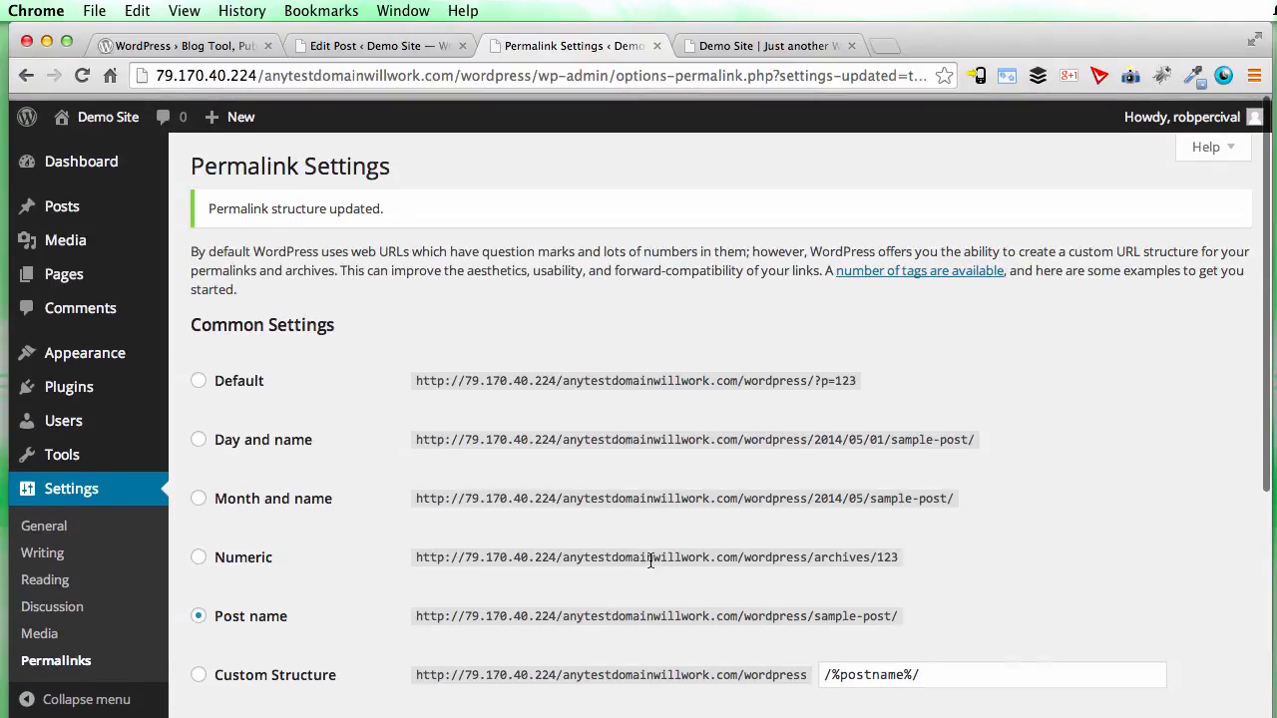
Update the post under the new permalink structure, change its slug to my-first-blog-post and update it again
left_click(412, 50)
left_click(1207, 401)
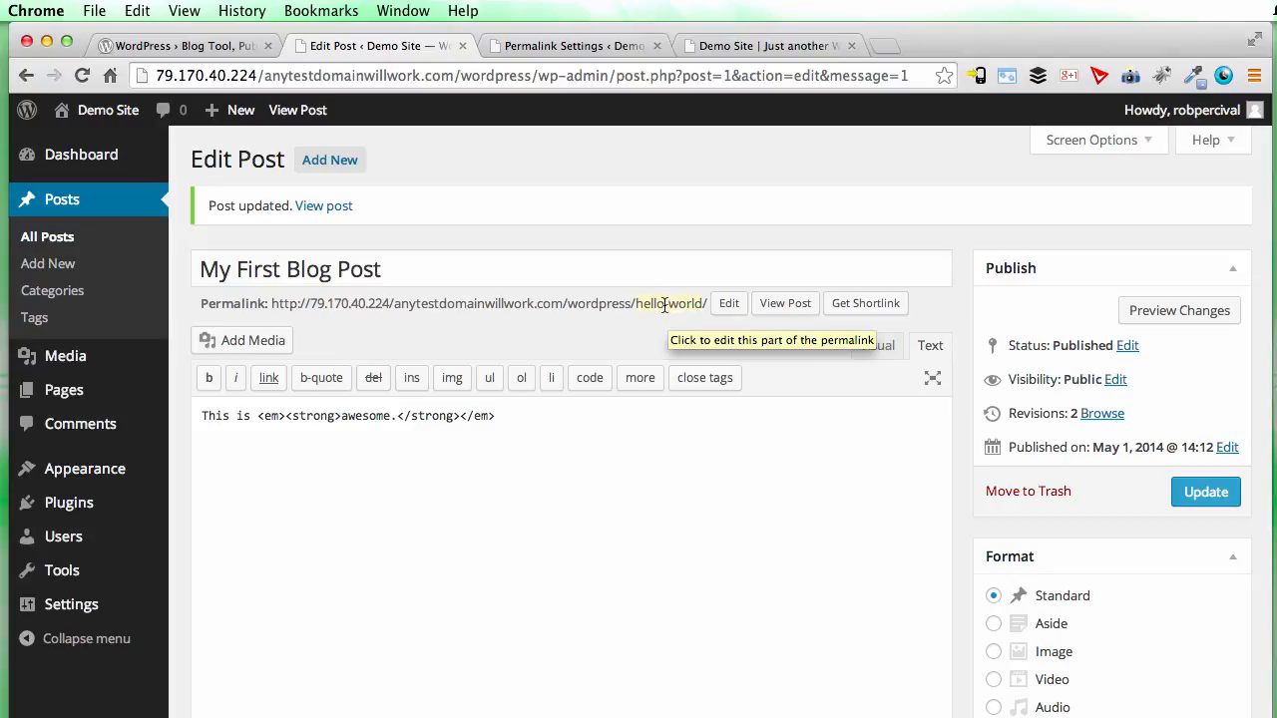
left_click(696, 303)
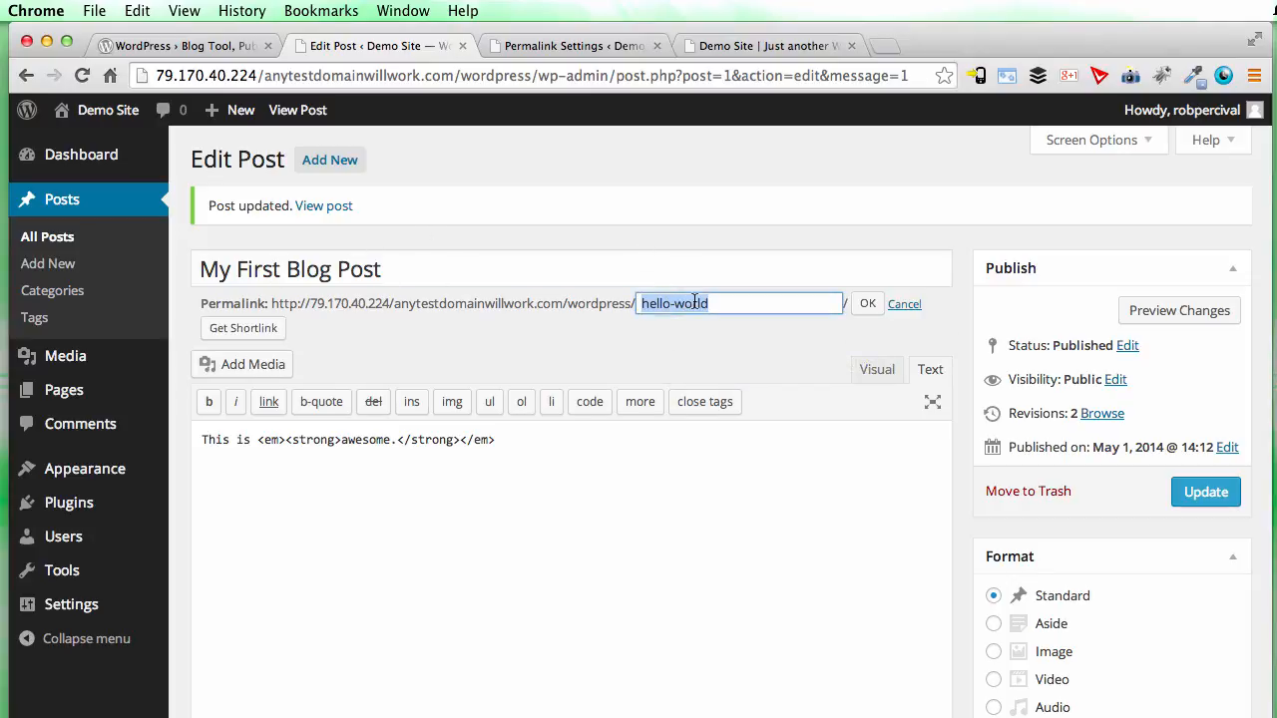
type("my-first")
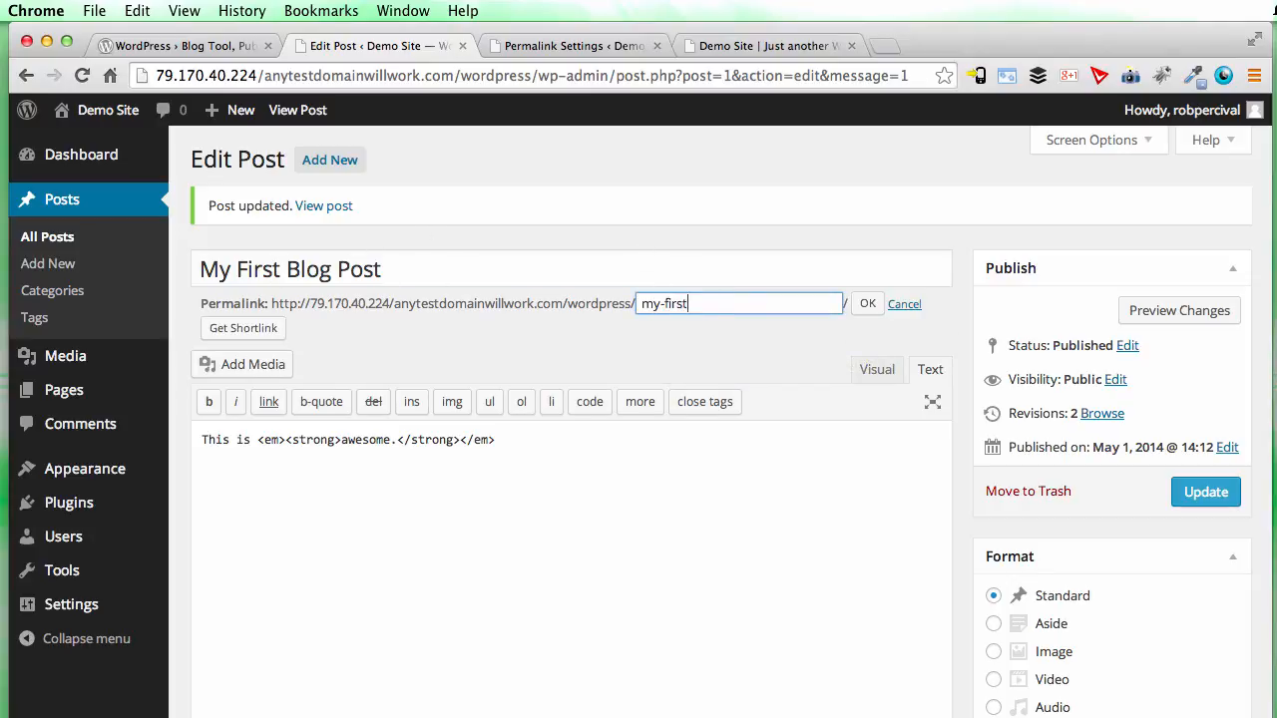
type("-blog-post")
left_click(866, 308)
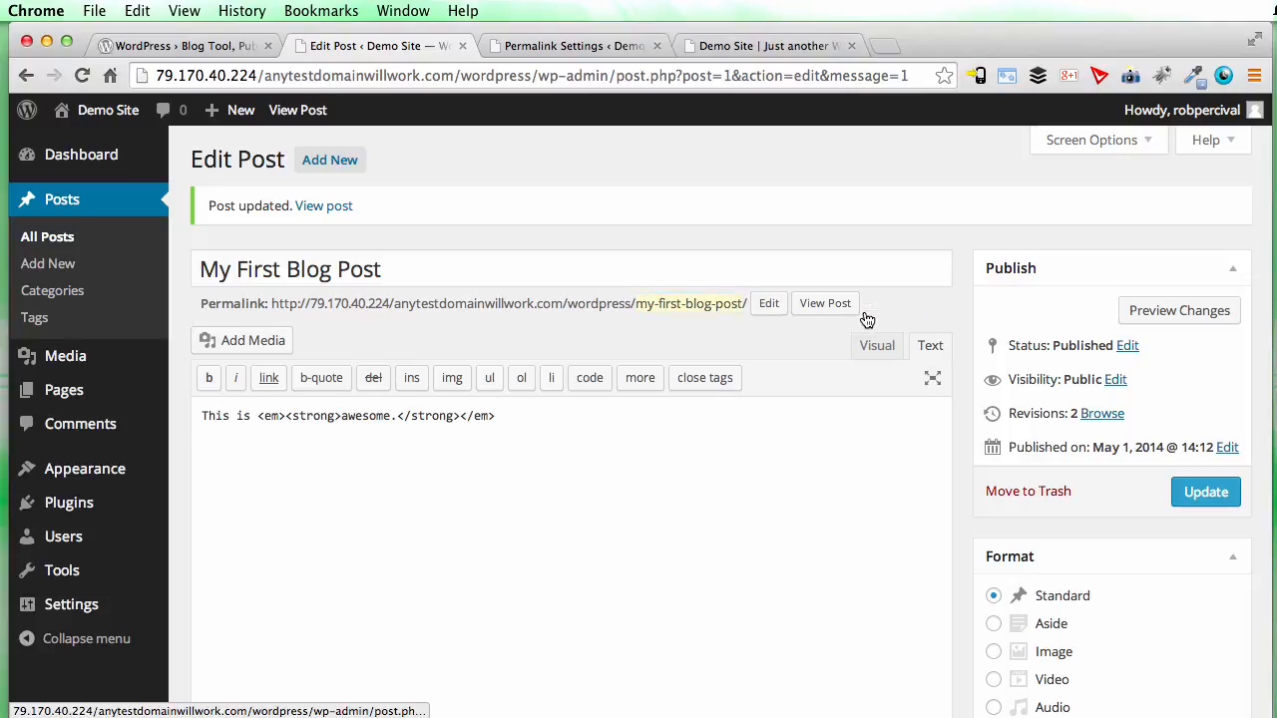
left_click(1209, 491)
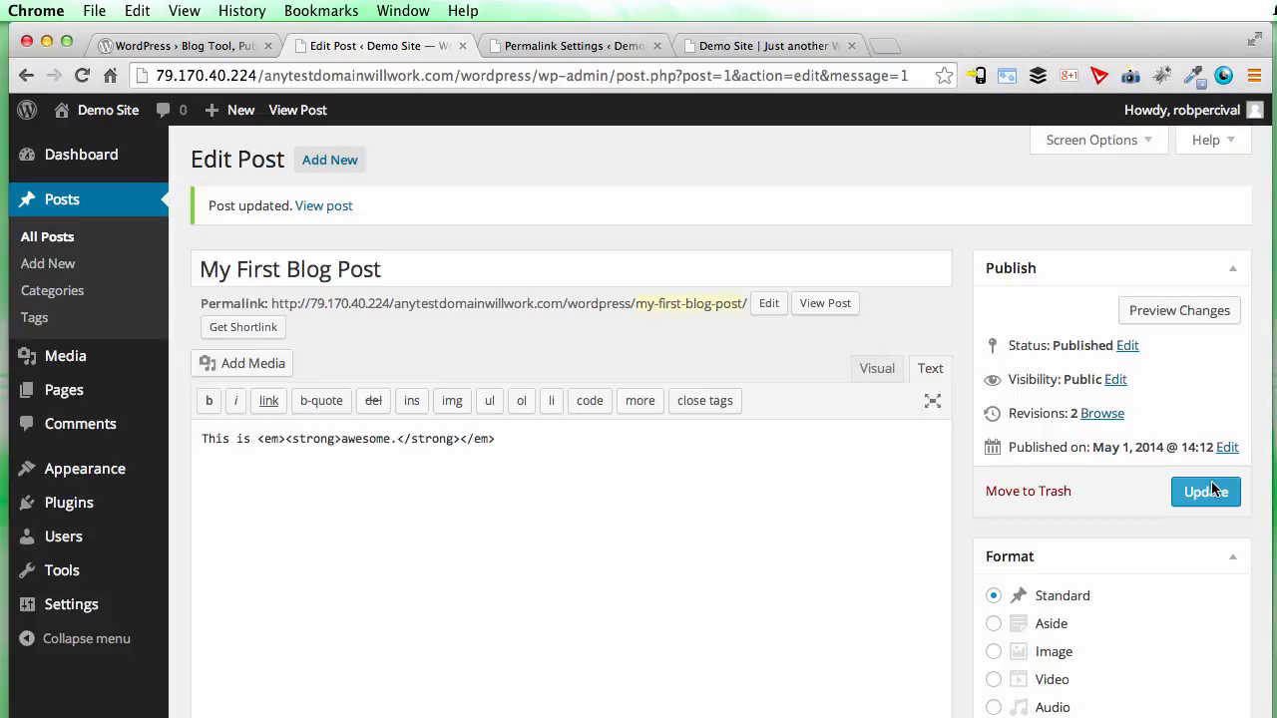
View the published post on the site, check its content and comments, and return to editing it
left_click(834, 305)
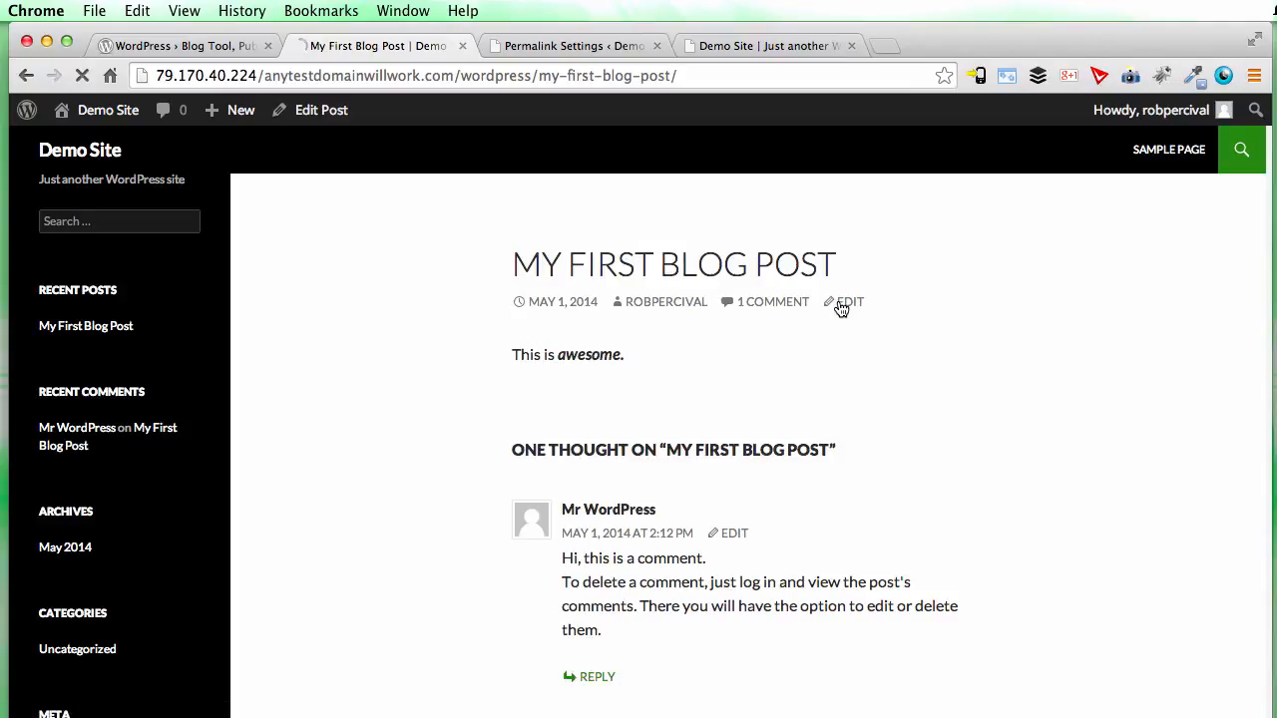
scroll(732, 280, "down", 2)
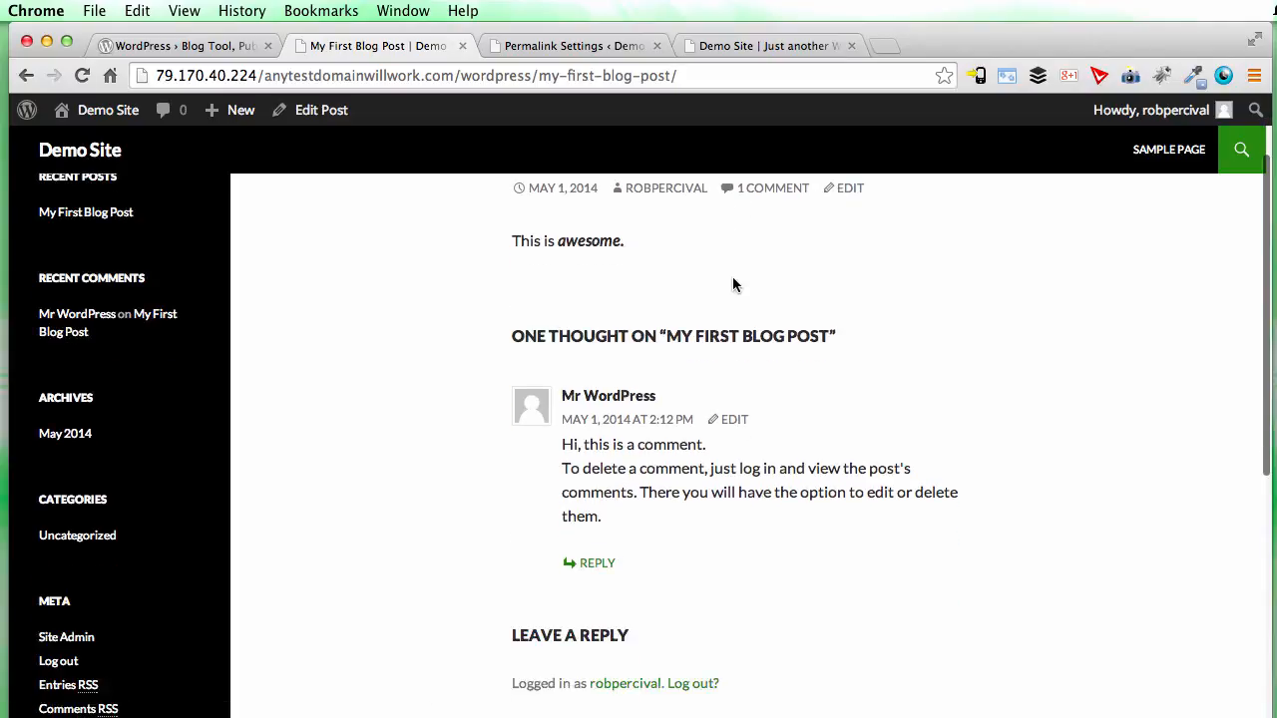
scroll(732, 279, "up", 2)
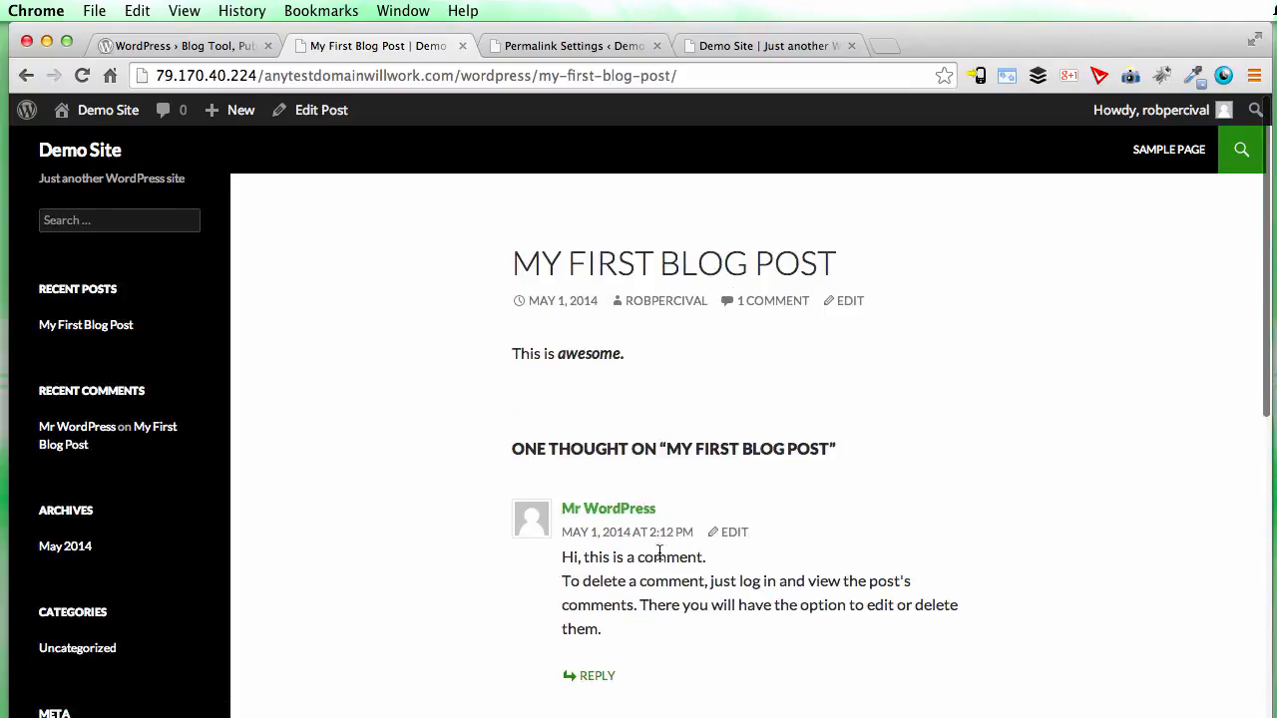
left_click(18, 74)
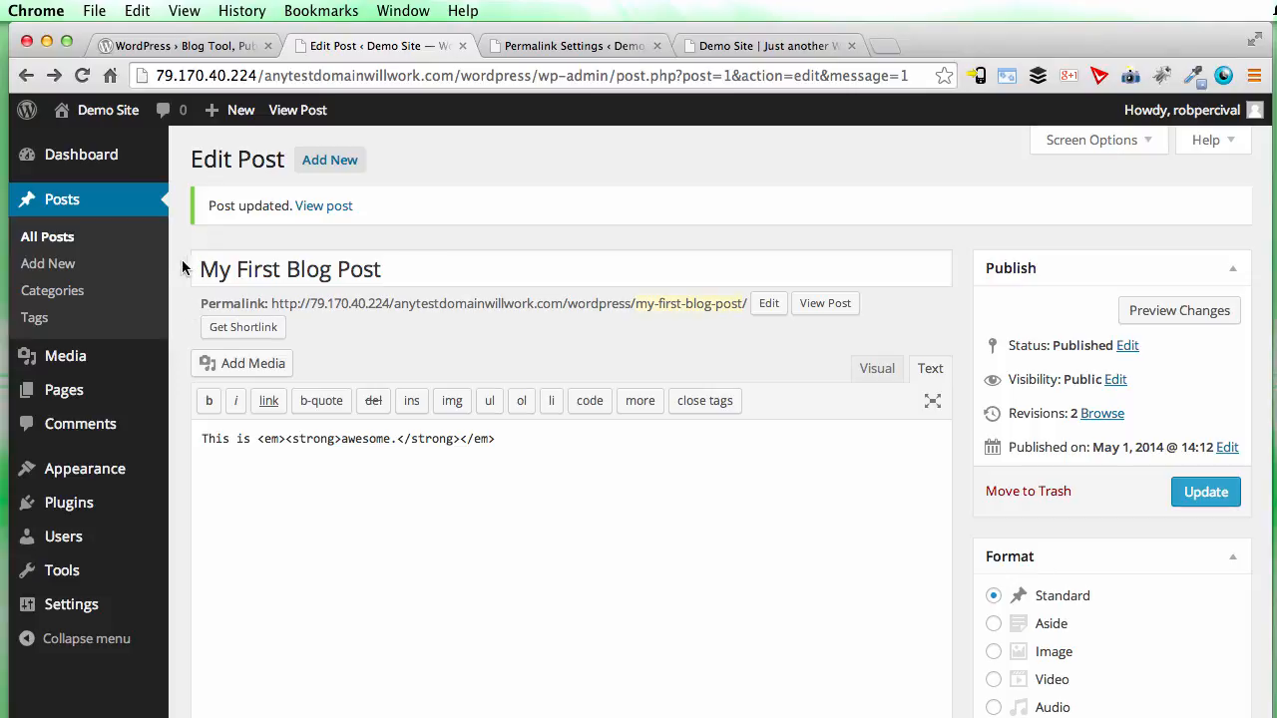
Add a new post category named "Coding"
left_click(54, 294)
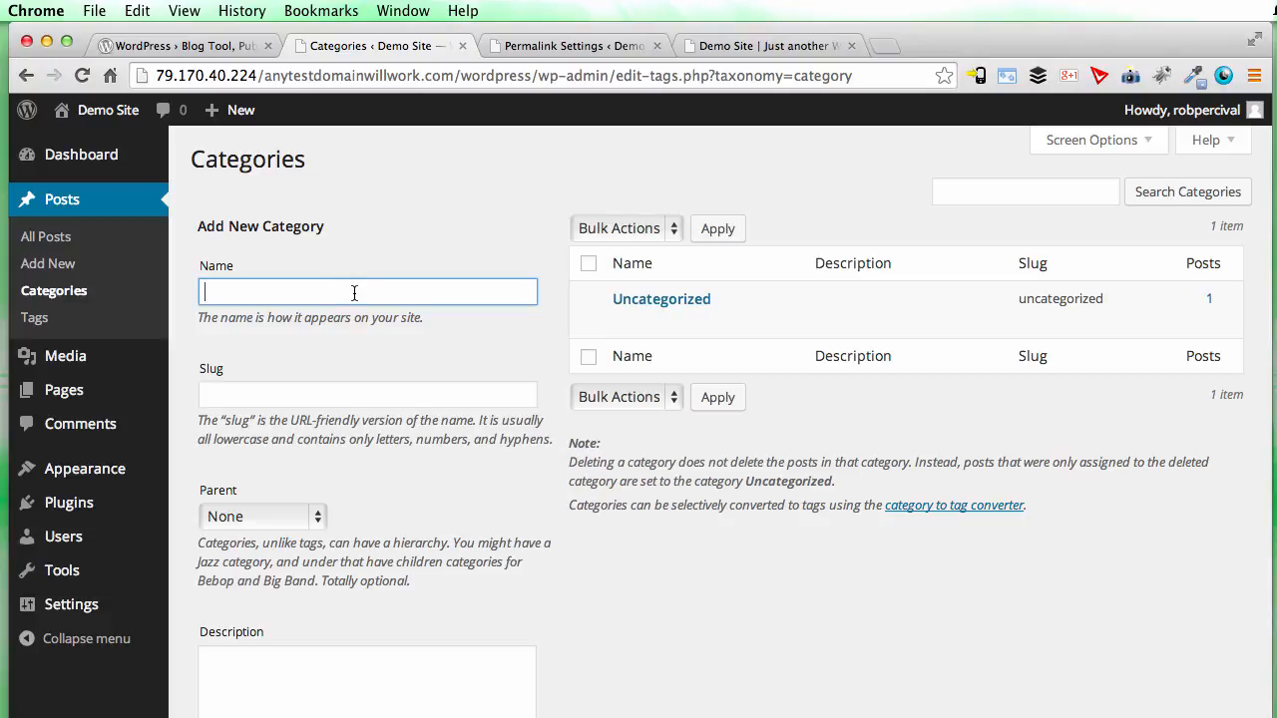
type("Coding")
key("Return")
scroll(383, 336, "down", 1)
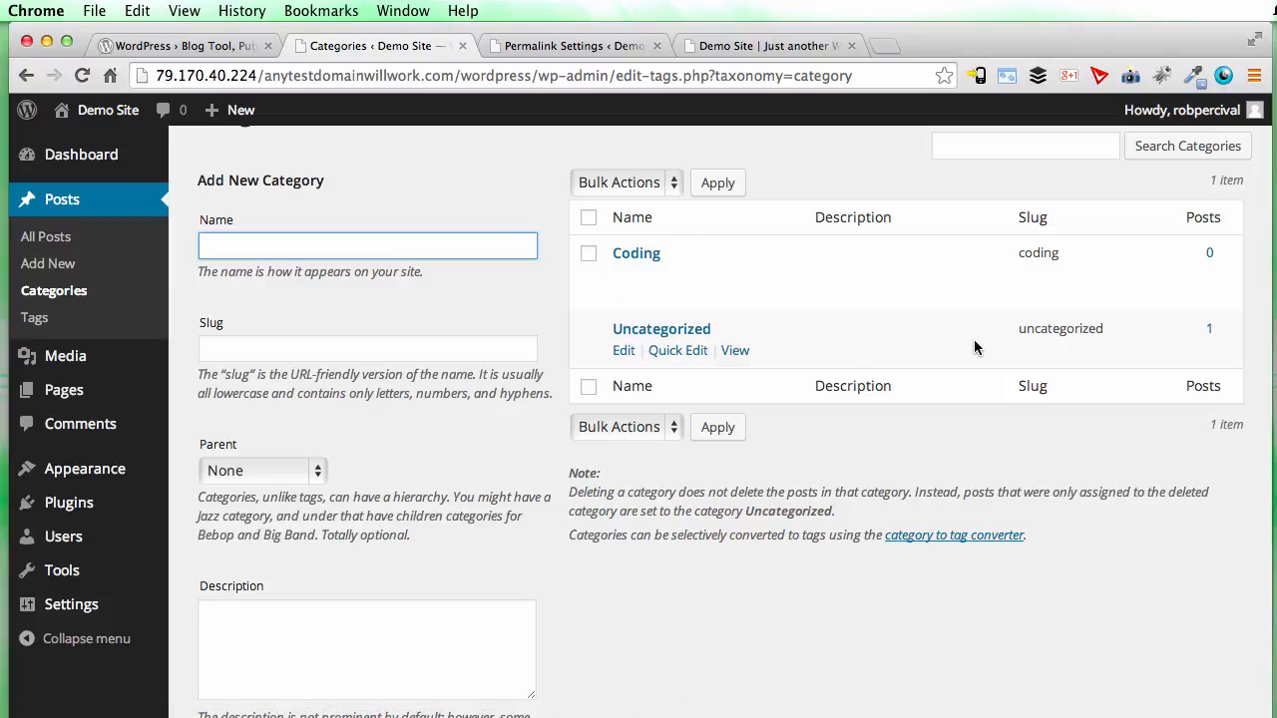
Look through the post tags and categories pages, and open the Media Library
left_click(30, 324)
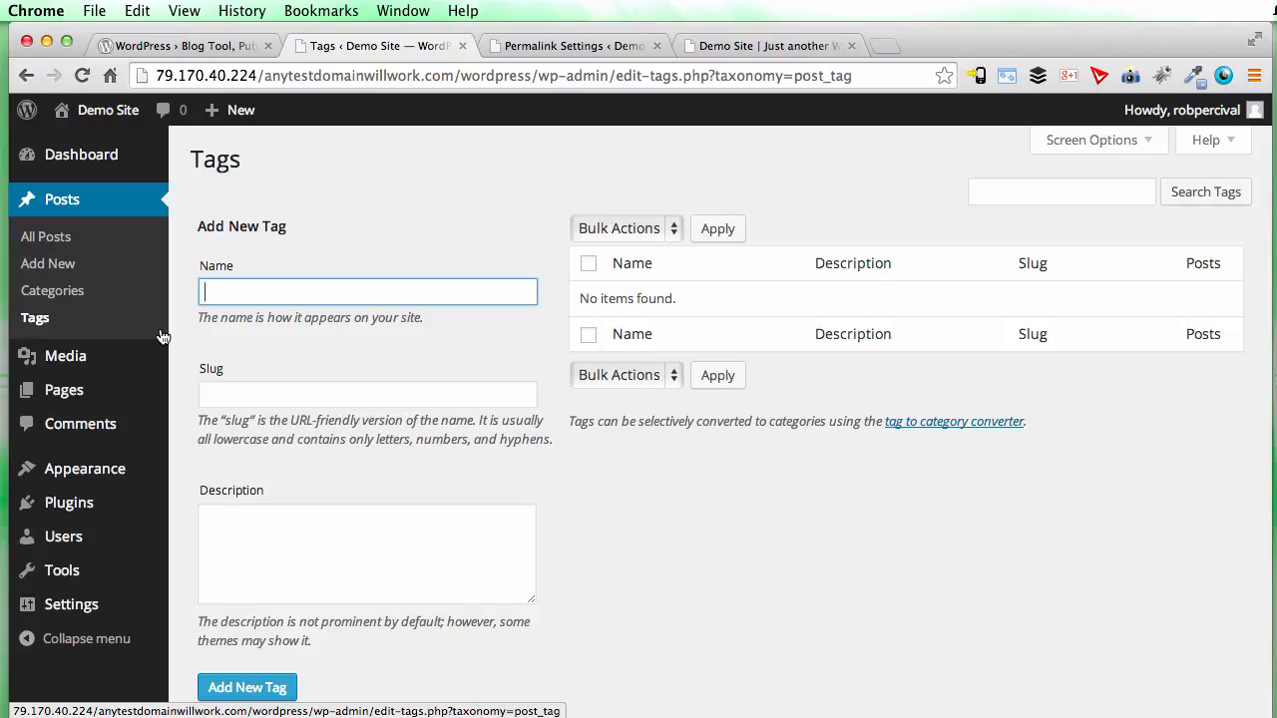
left_click(53, 296)
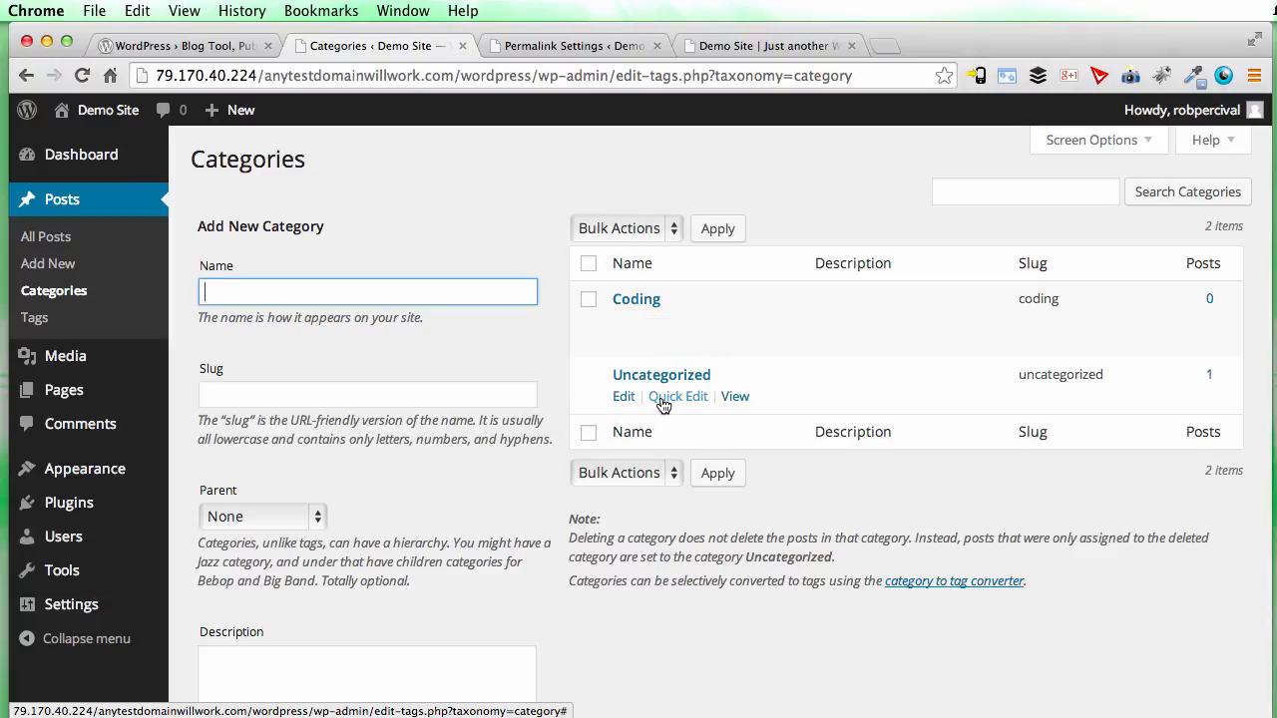
left_click(30, 321)
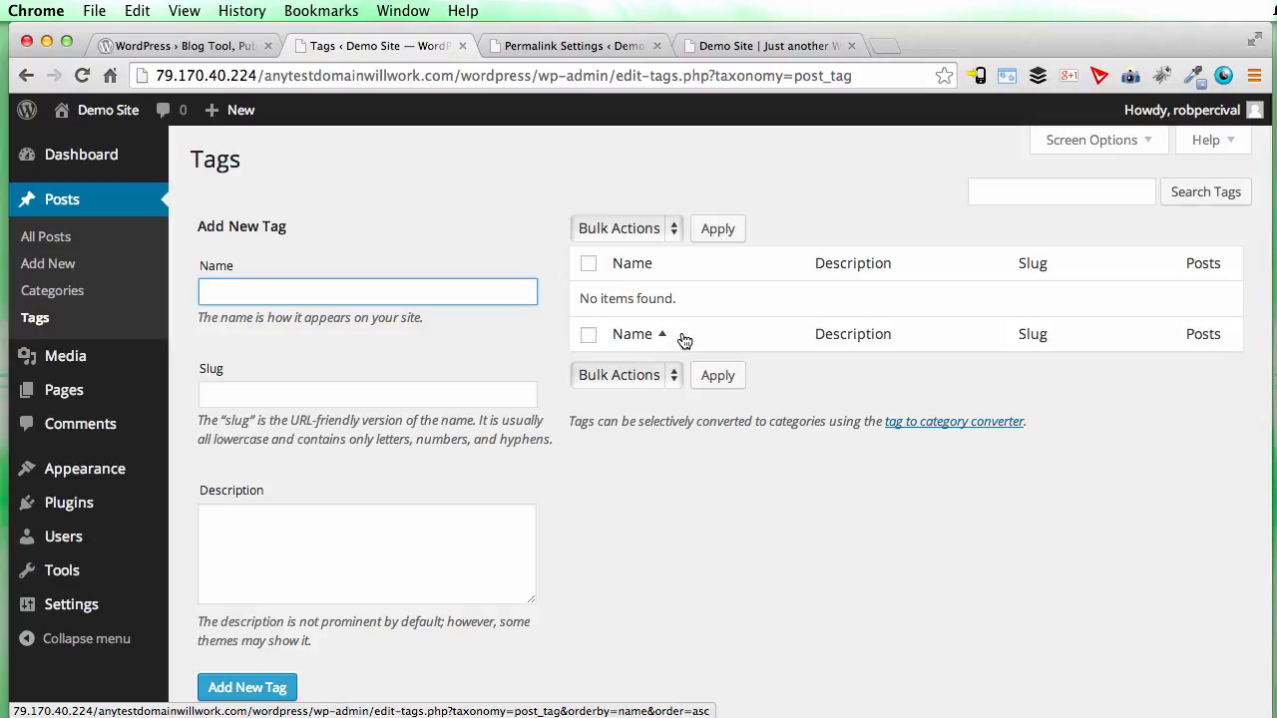
left_click(73, 362)
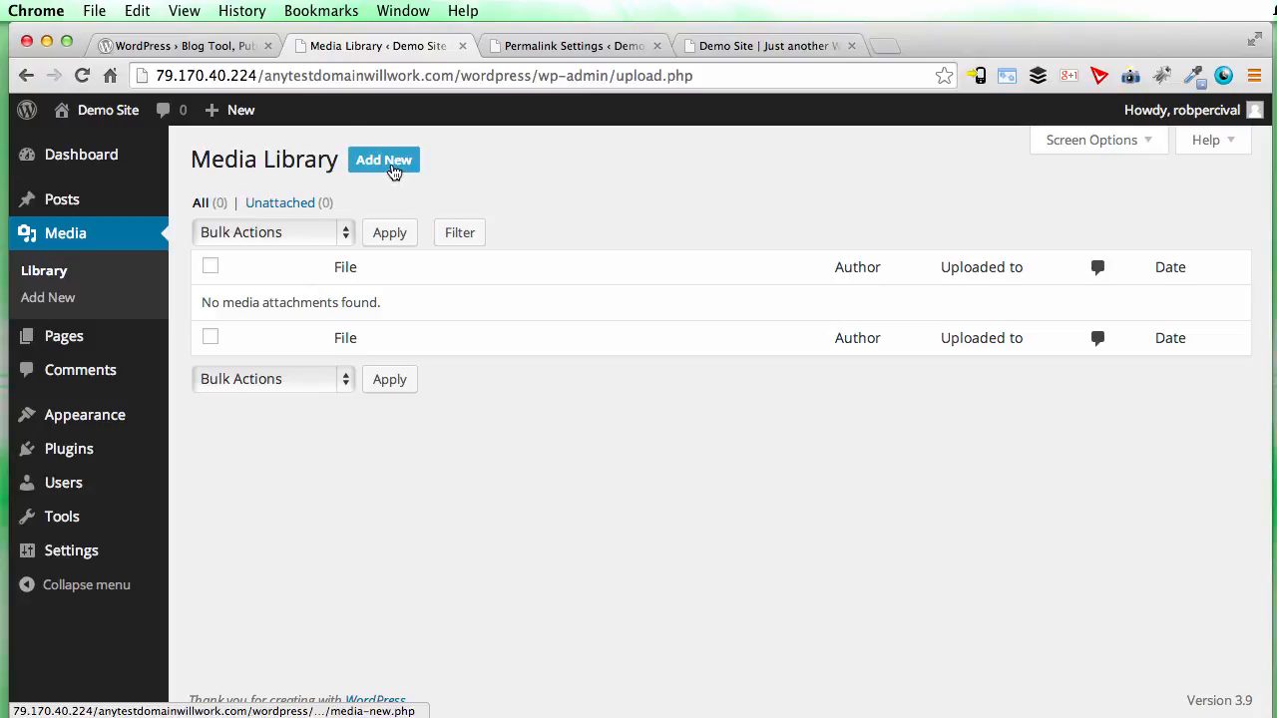
Upload the bbclogo image from the My Websites > 2. CSS > images folder to the Media Library
left_click(393, 168)
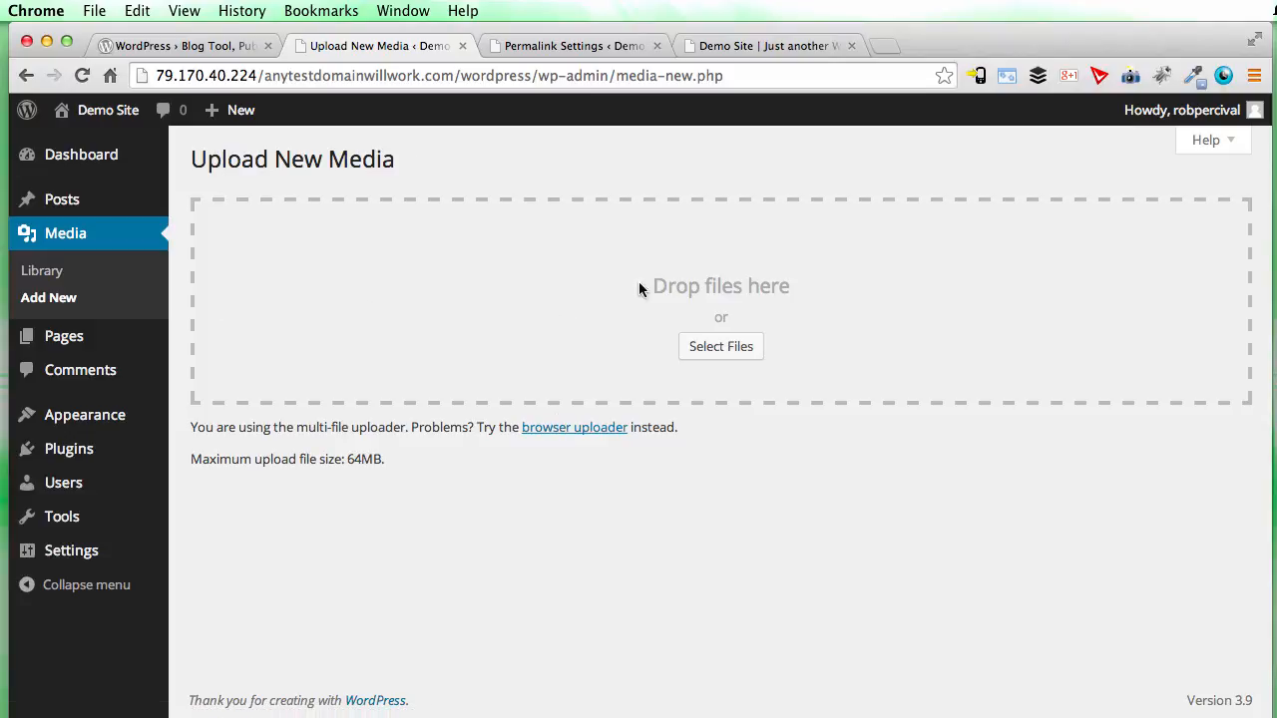
left_click(722, 356)
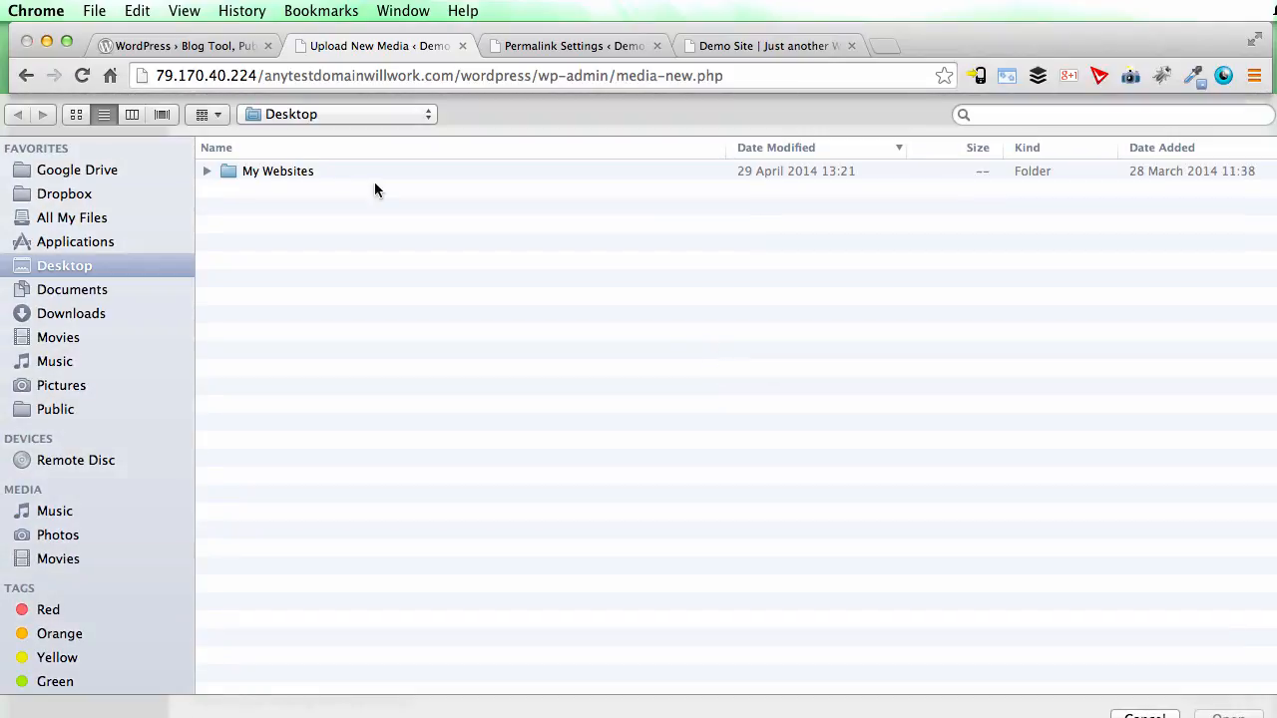
double_click(285, 169)
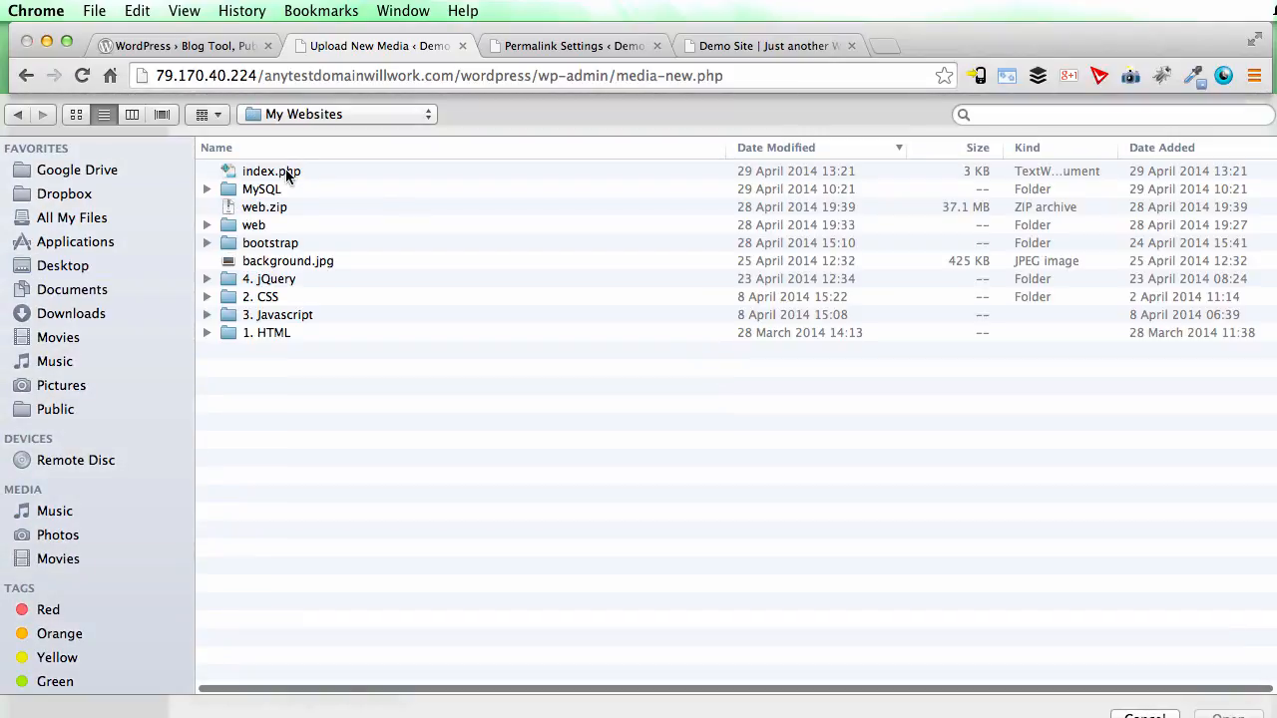
left_click(279, 303)
double_click(279, 302)
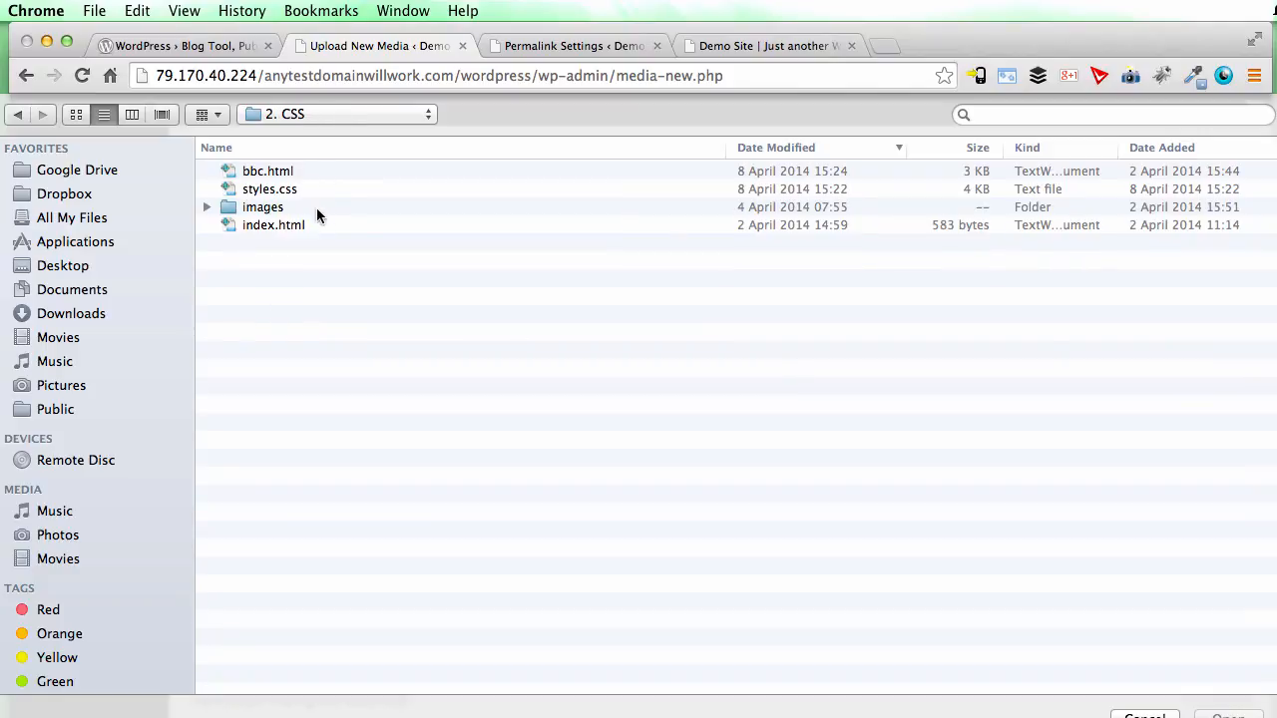
double_click(276, 208)
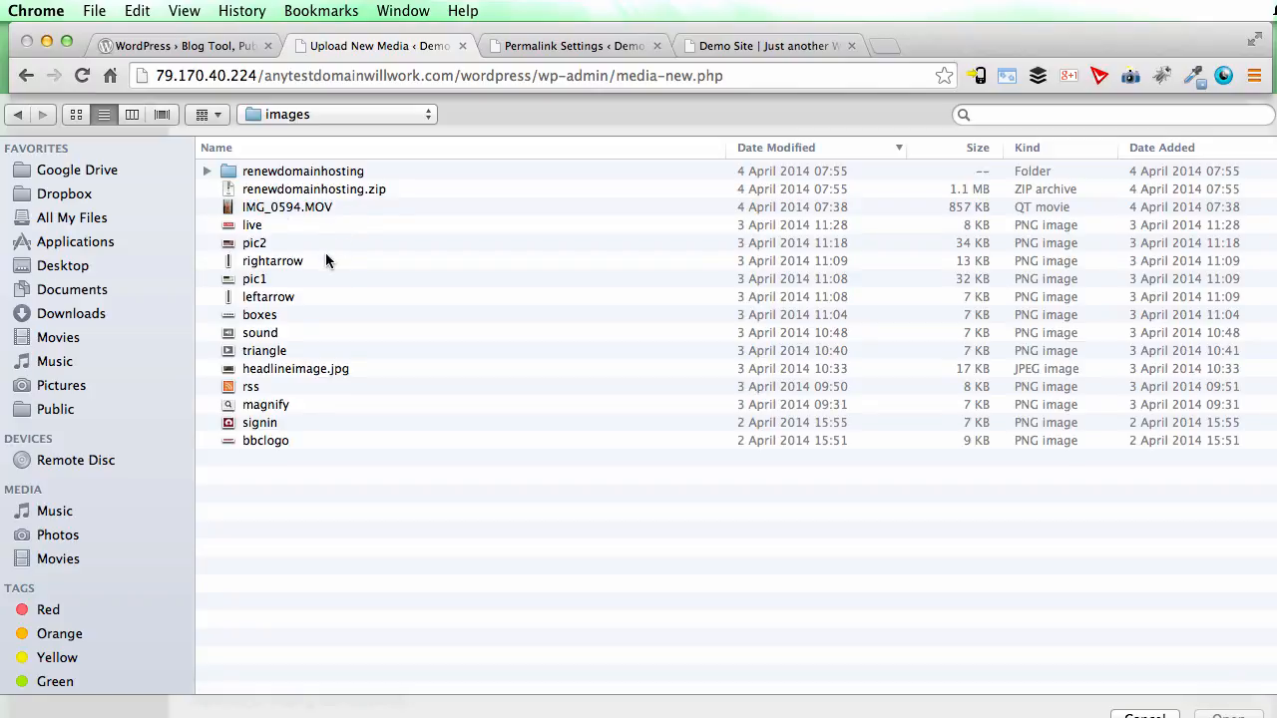
double_click(278, 441)
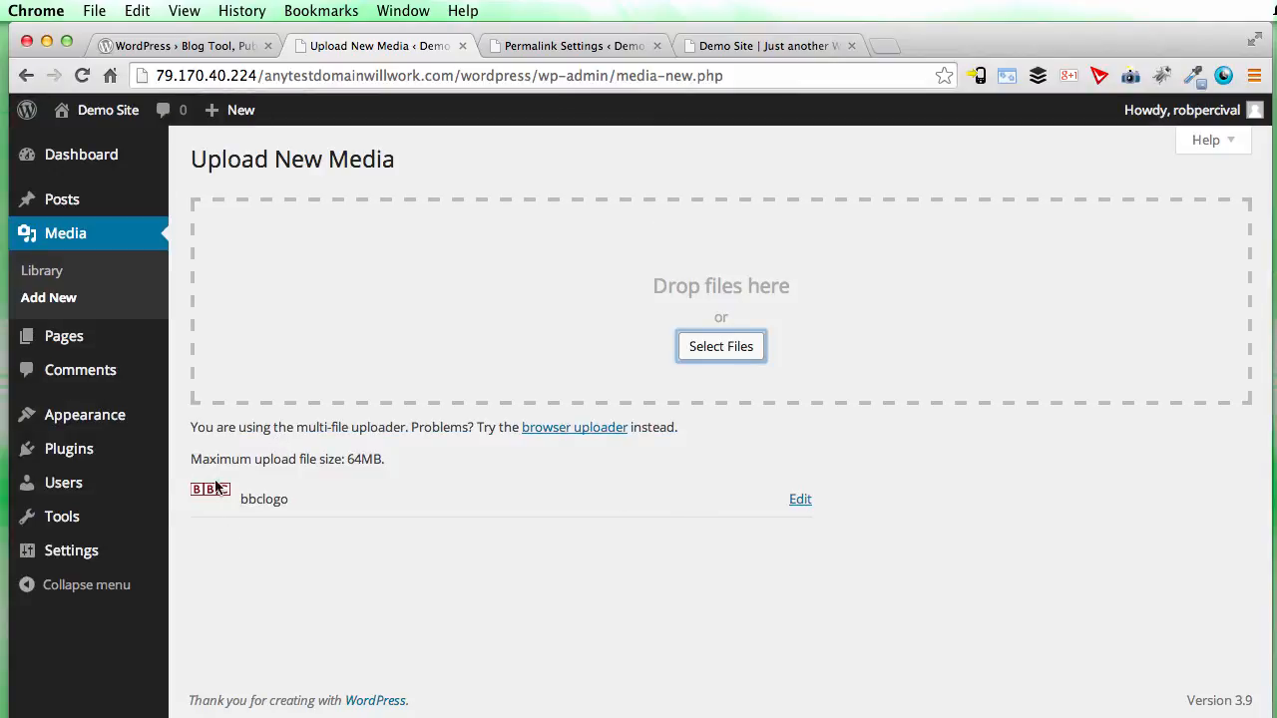
Open the uploaded bbclogo image for editing, review its detail fields, update it and close its edit page
left_click(801, 500)
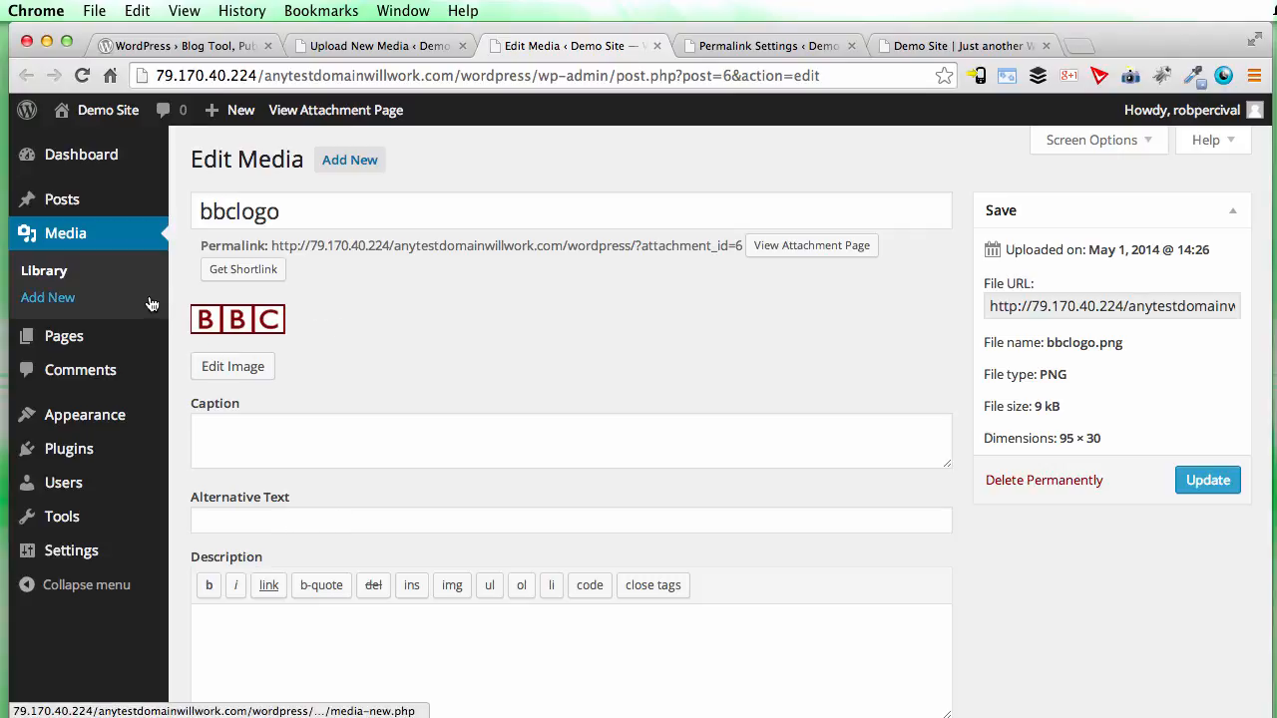
scroll(479, 368, "down", 3)
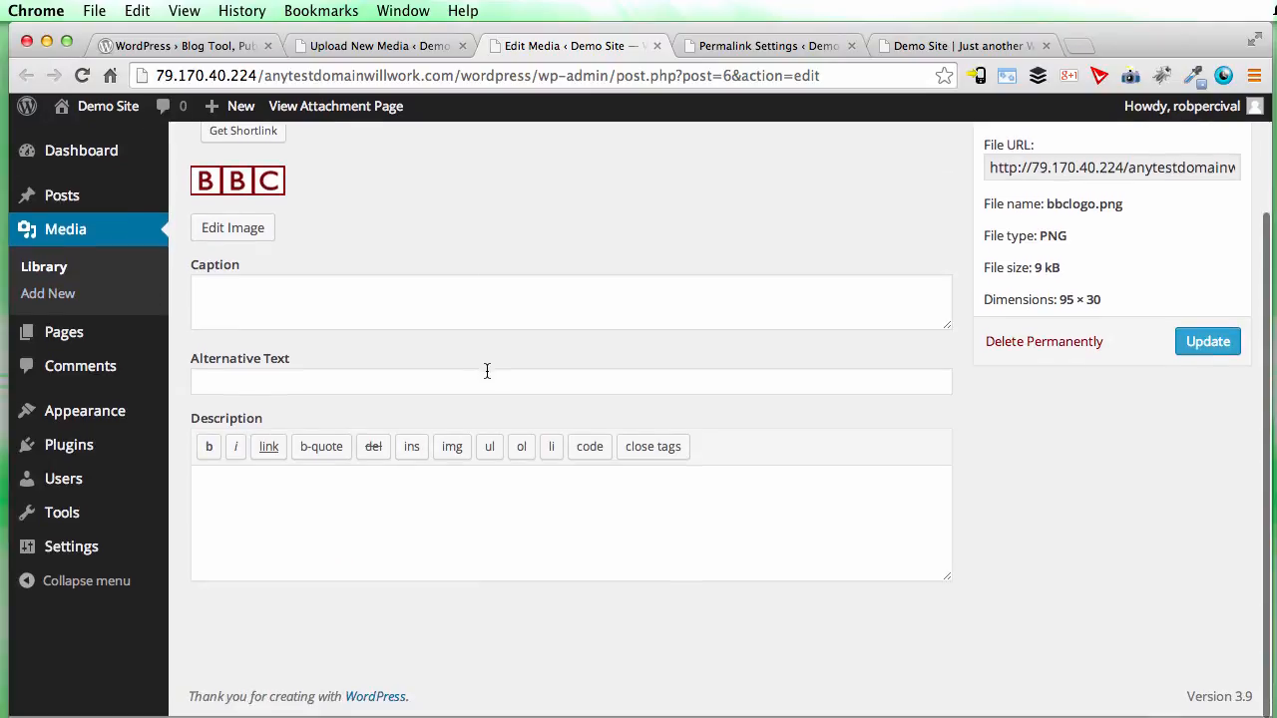
scroll(499, 444, "up", 3)
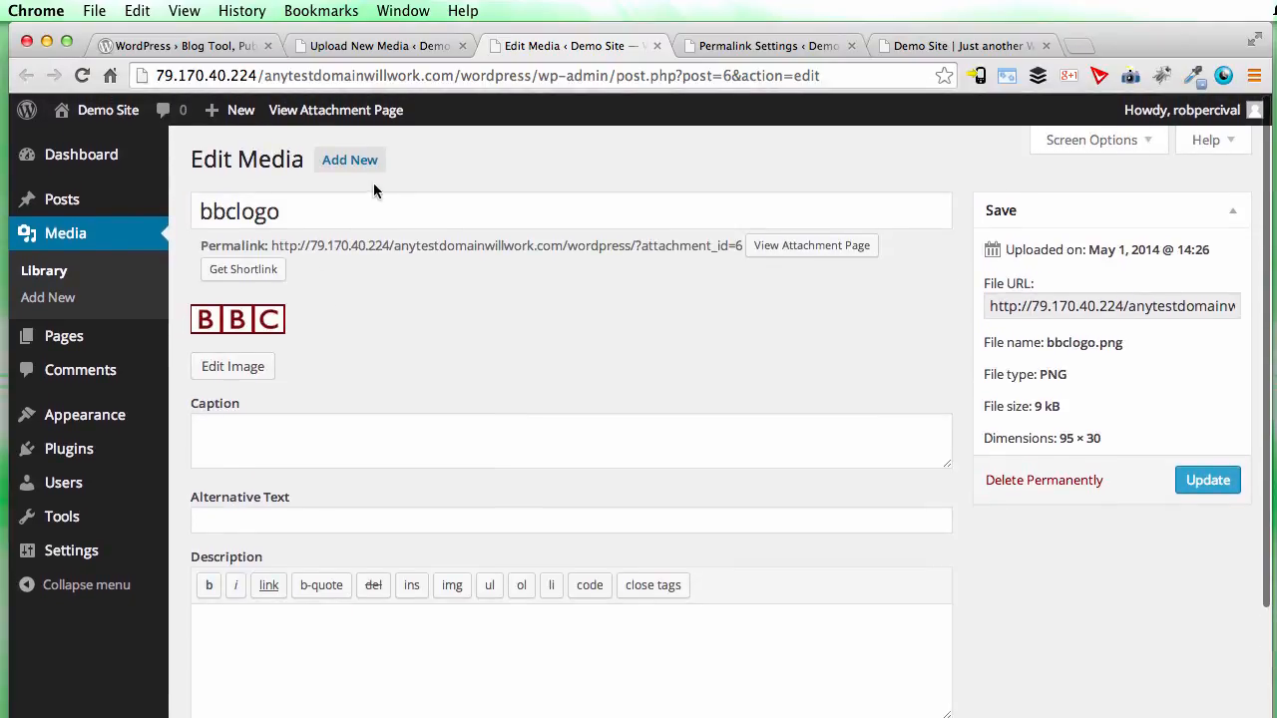
left_click(1217, 485)
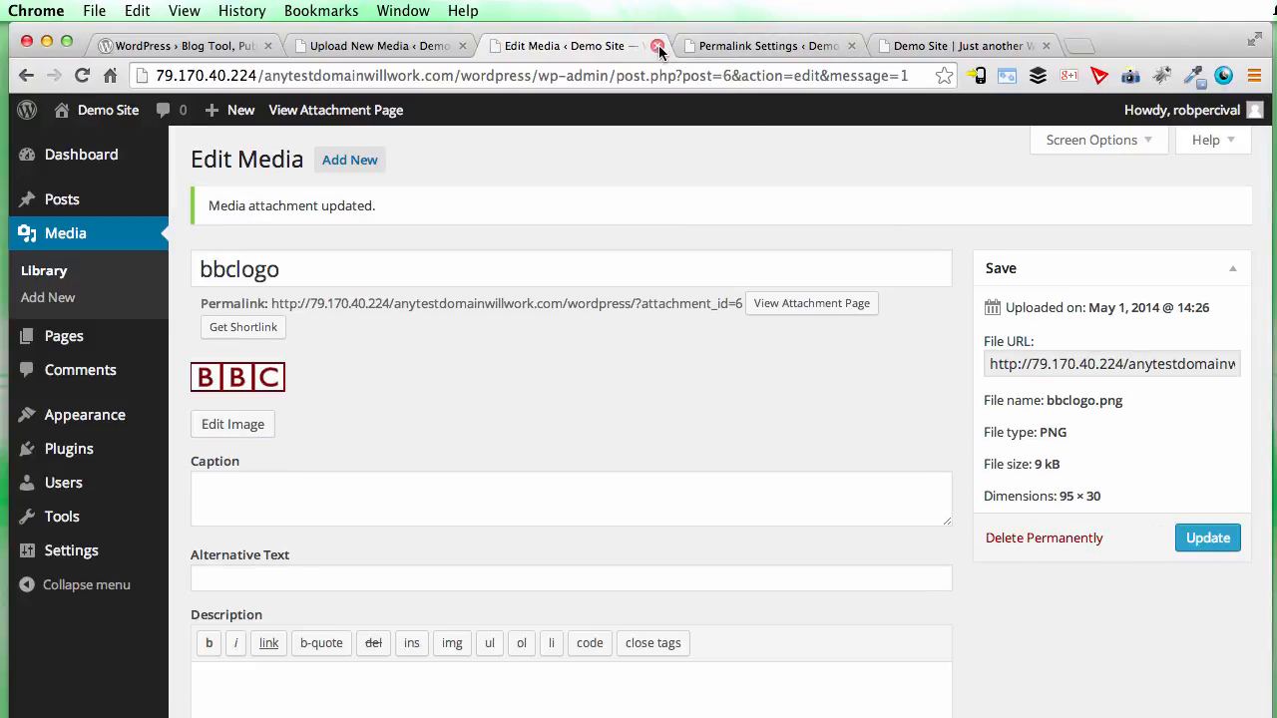
left_click(657, 46)
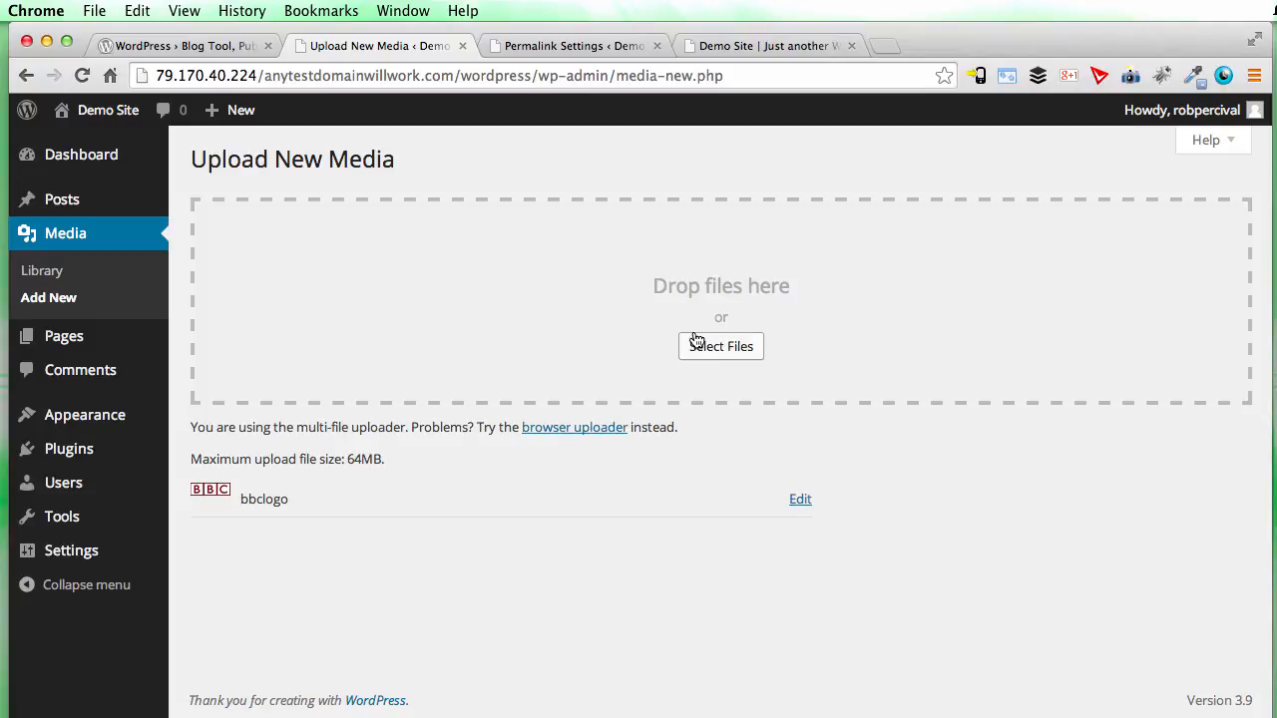
Look through the site's list of pages and its comments, including the moderation options of the existing comment
left_click(53, 339)
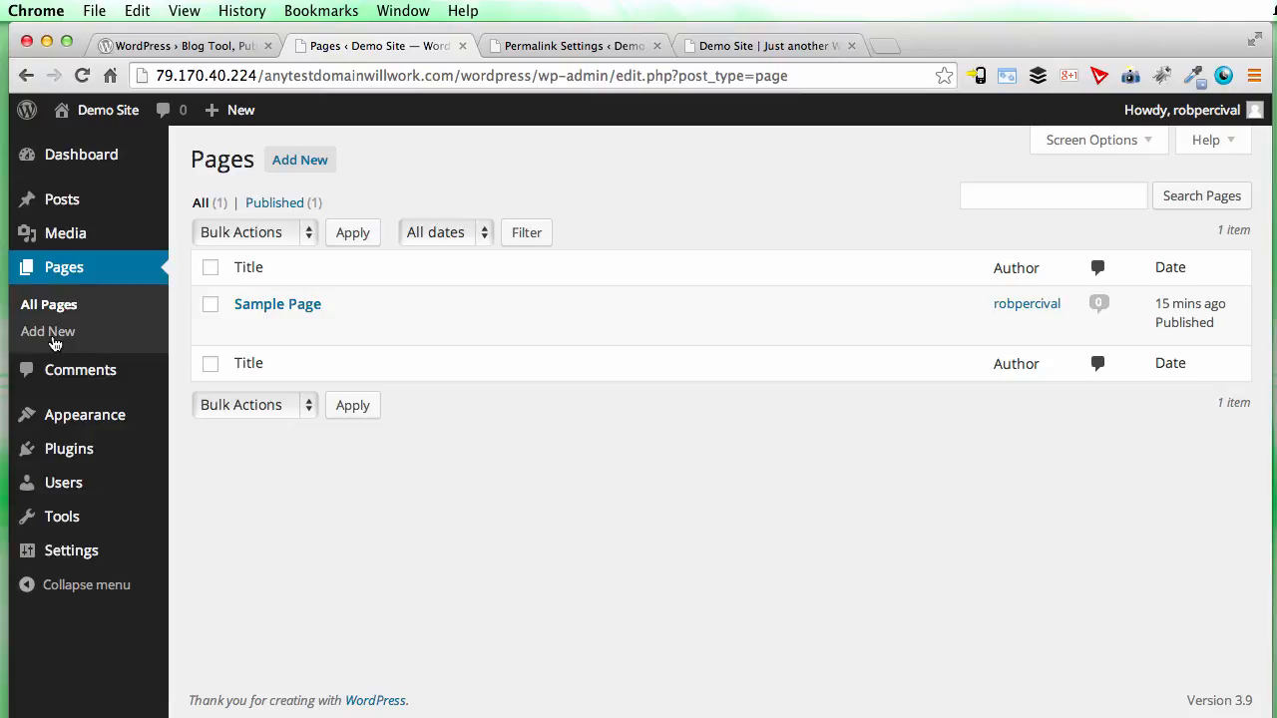
mouse_move(279, 327)
mouse_move(80, 196)
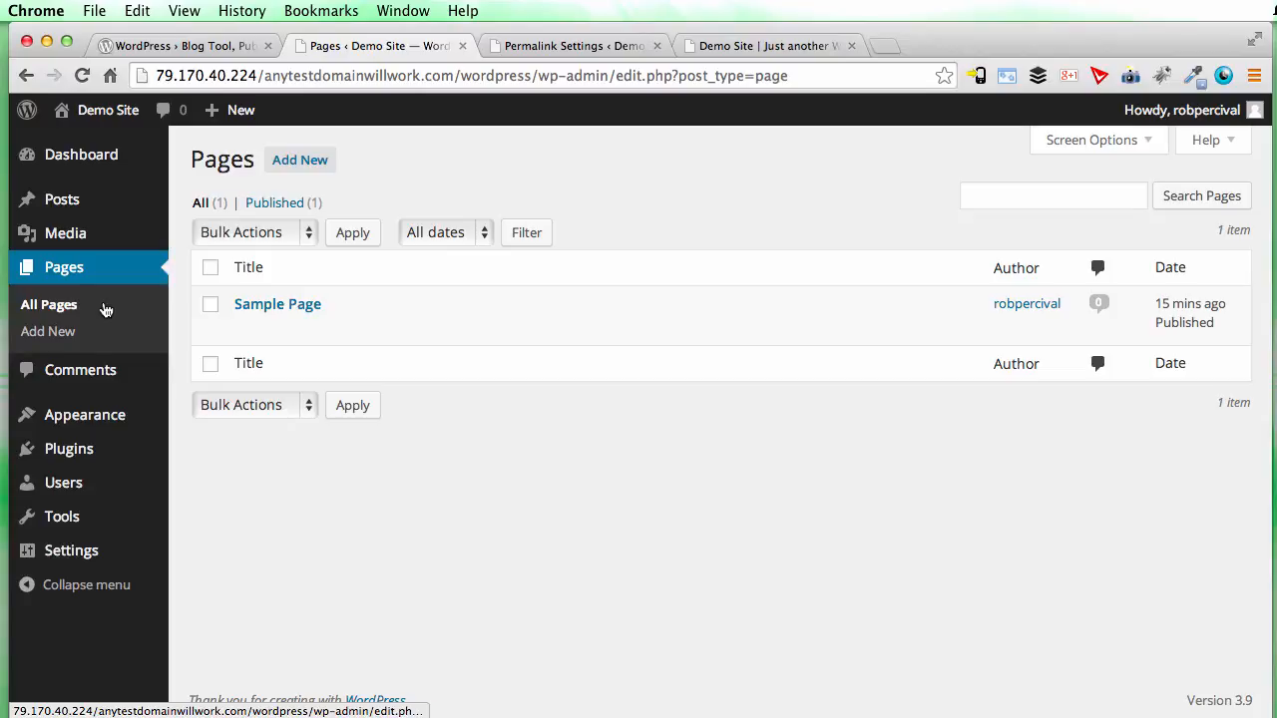
mouse_move(703, 339)
left_click(82, 369)
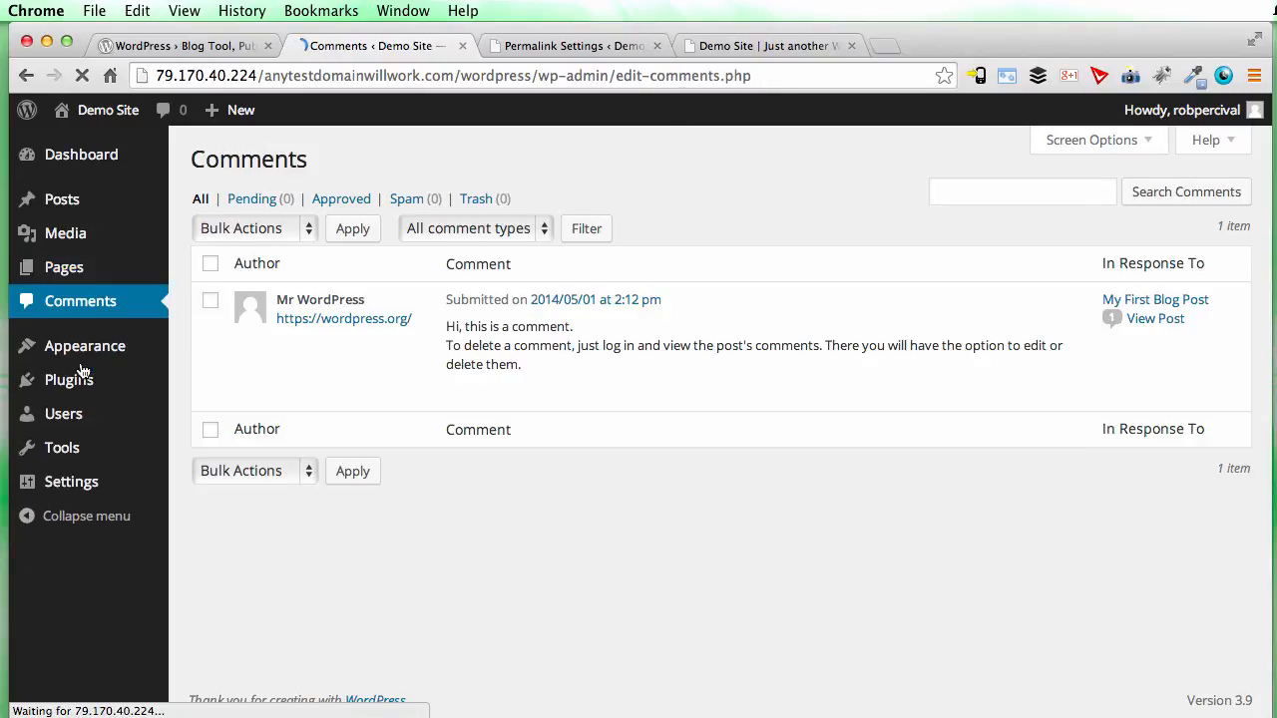
mouse_move(365, 403)
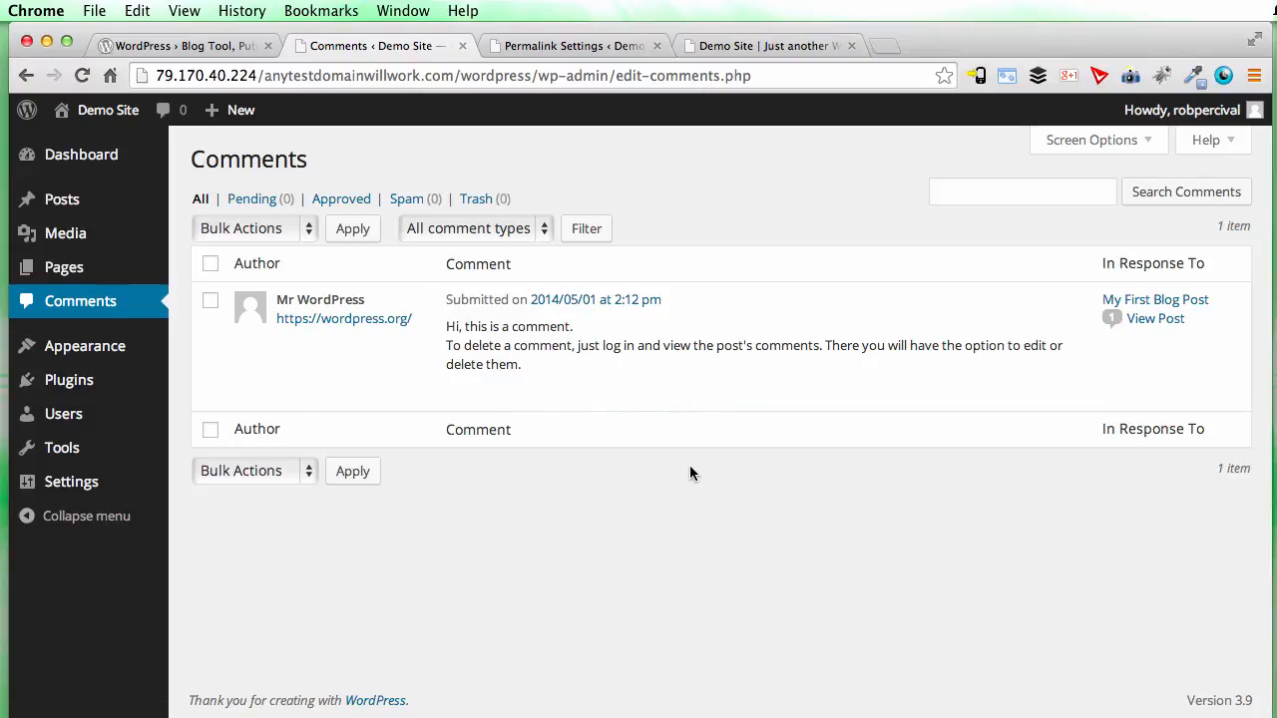
mouse_move(660, 342)
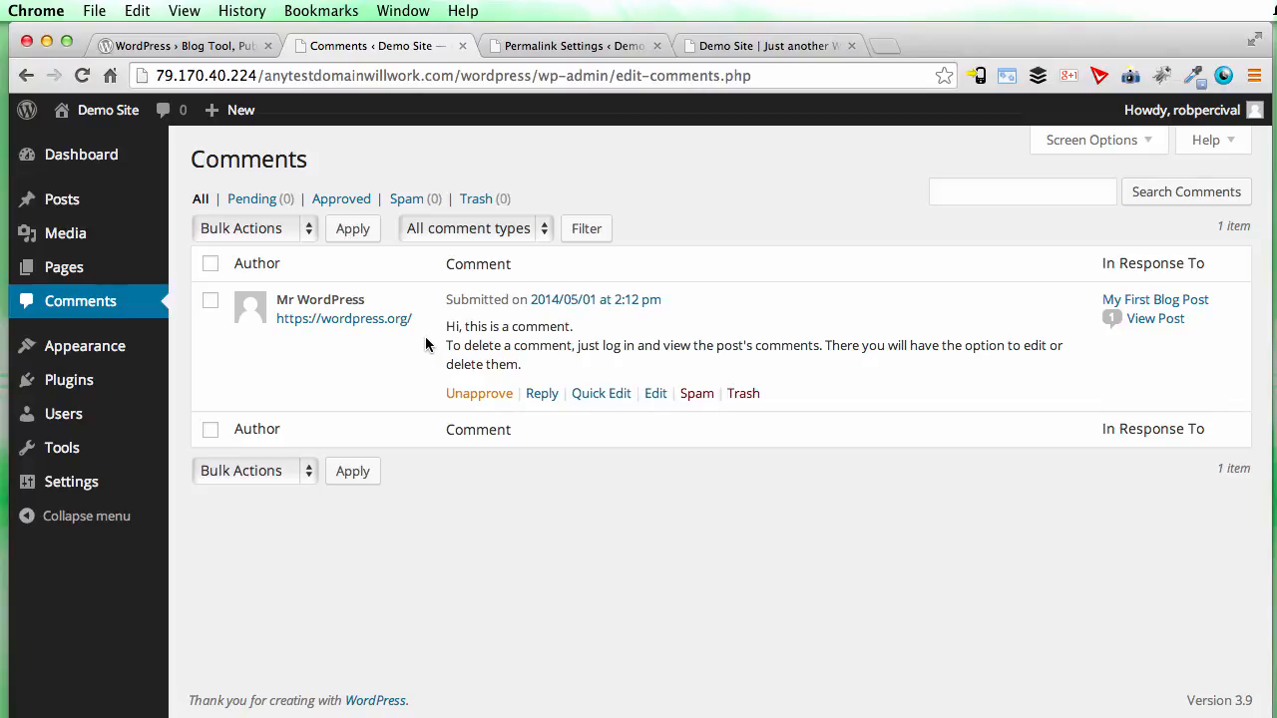
Examine the installed themes and the appearance options available for the site
left_click(78, 350)
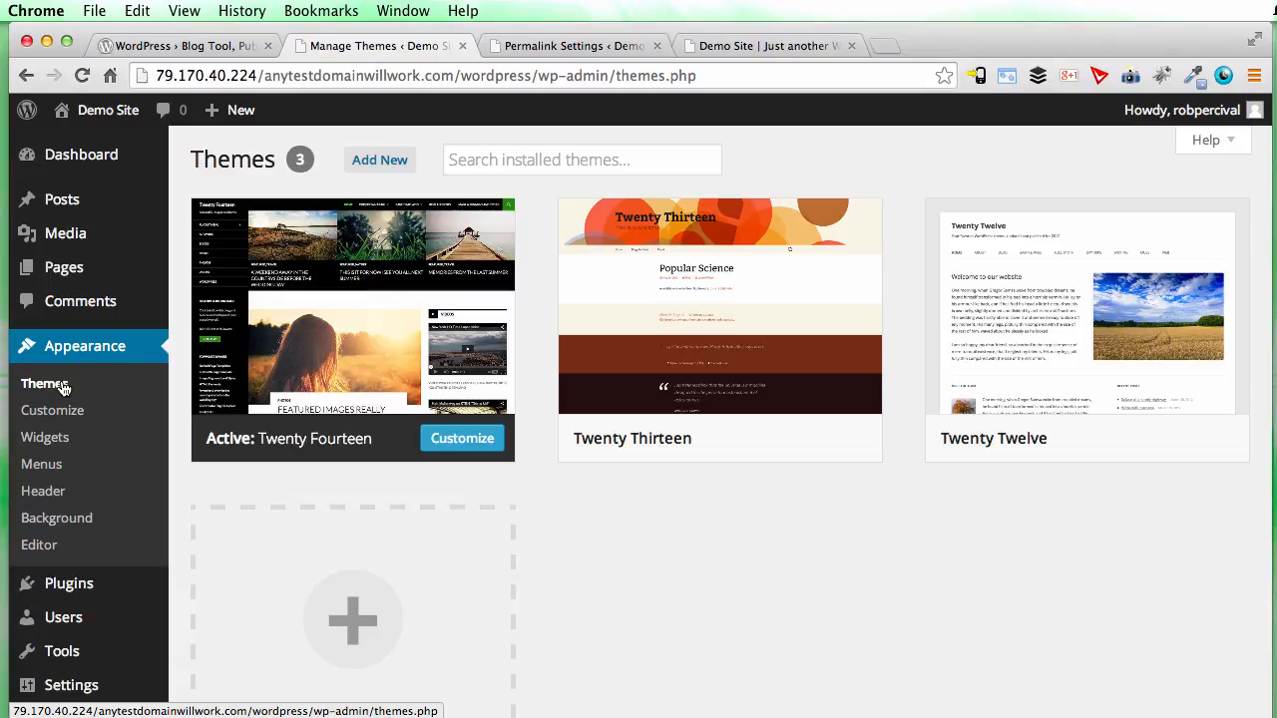
mouse_move(713, 344)
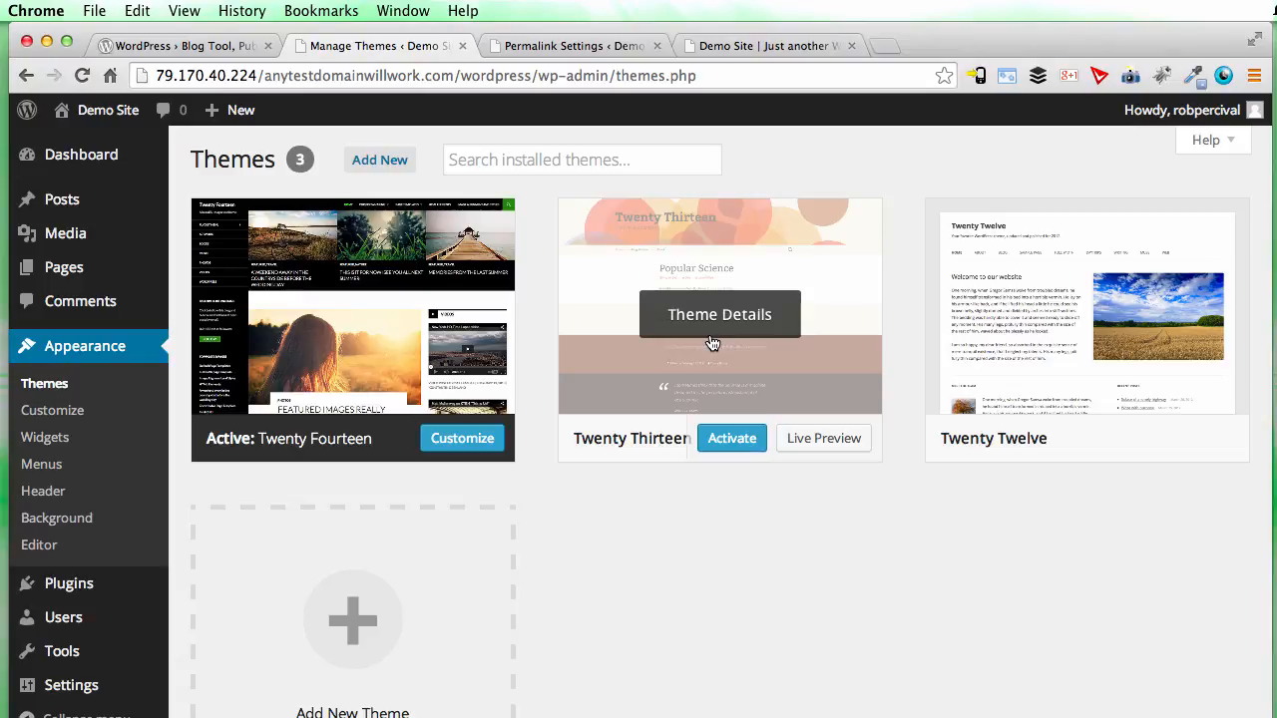
scroll(691, 517, "down", 2)
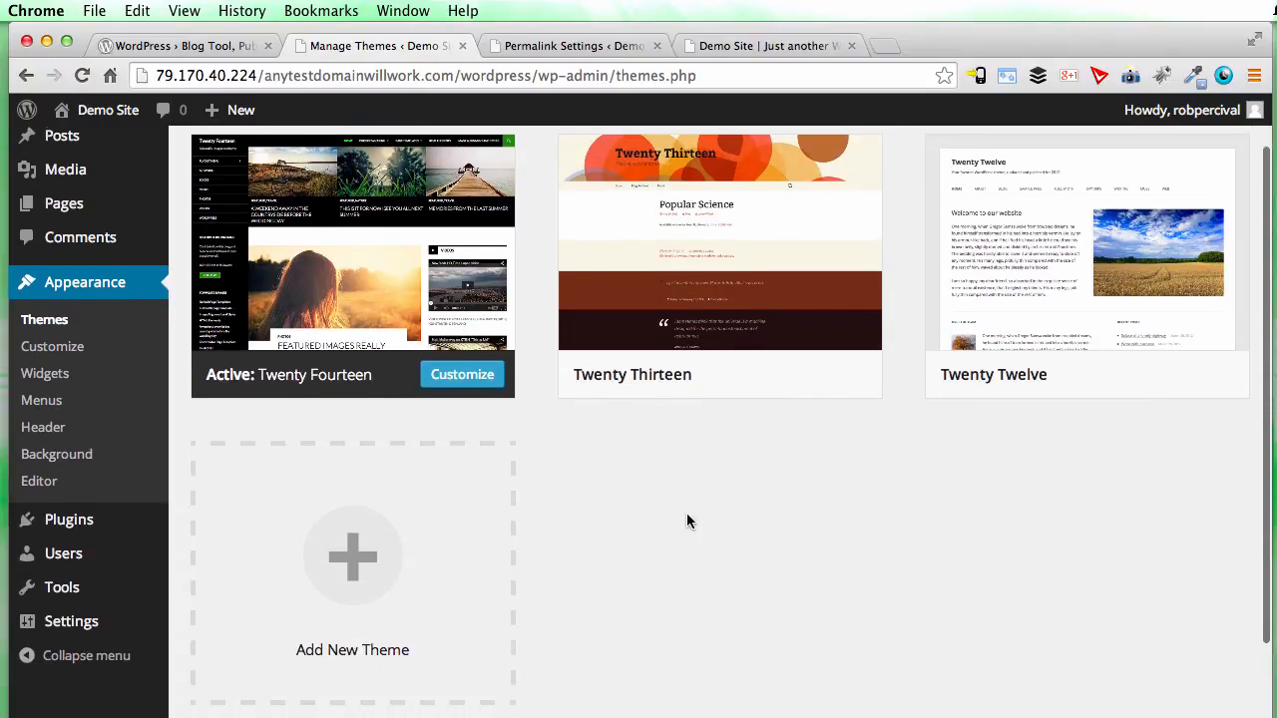
scroll(686, 516, "down", 2)
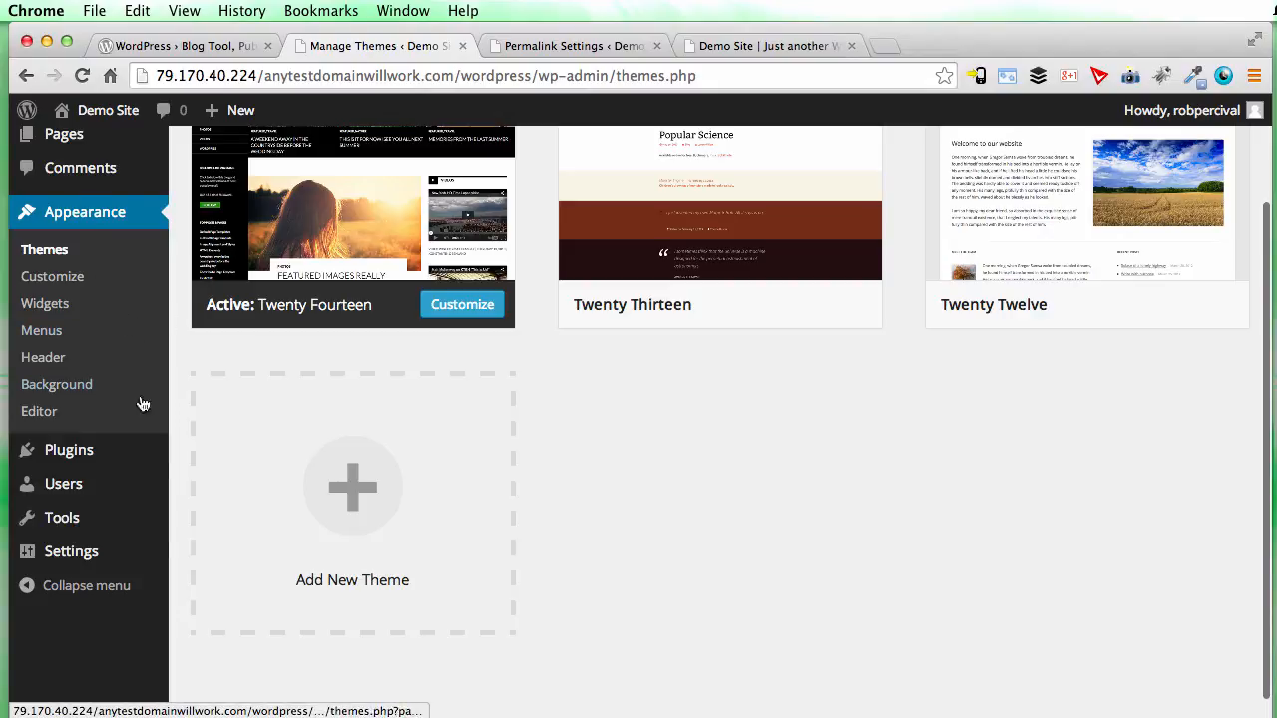
Examine the list of installed plugins and their descriptions
left_click(68, 452)
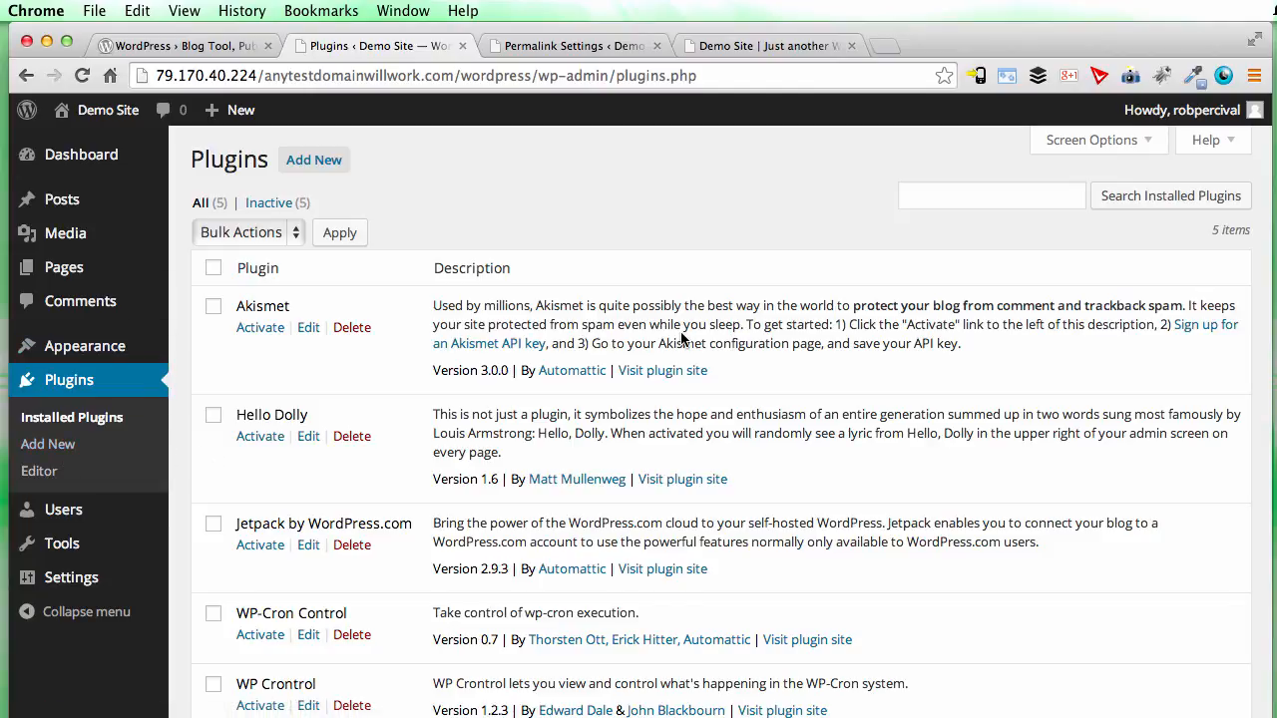
scroll(683, 339, "down", 2)
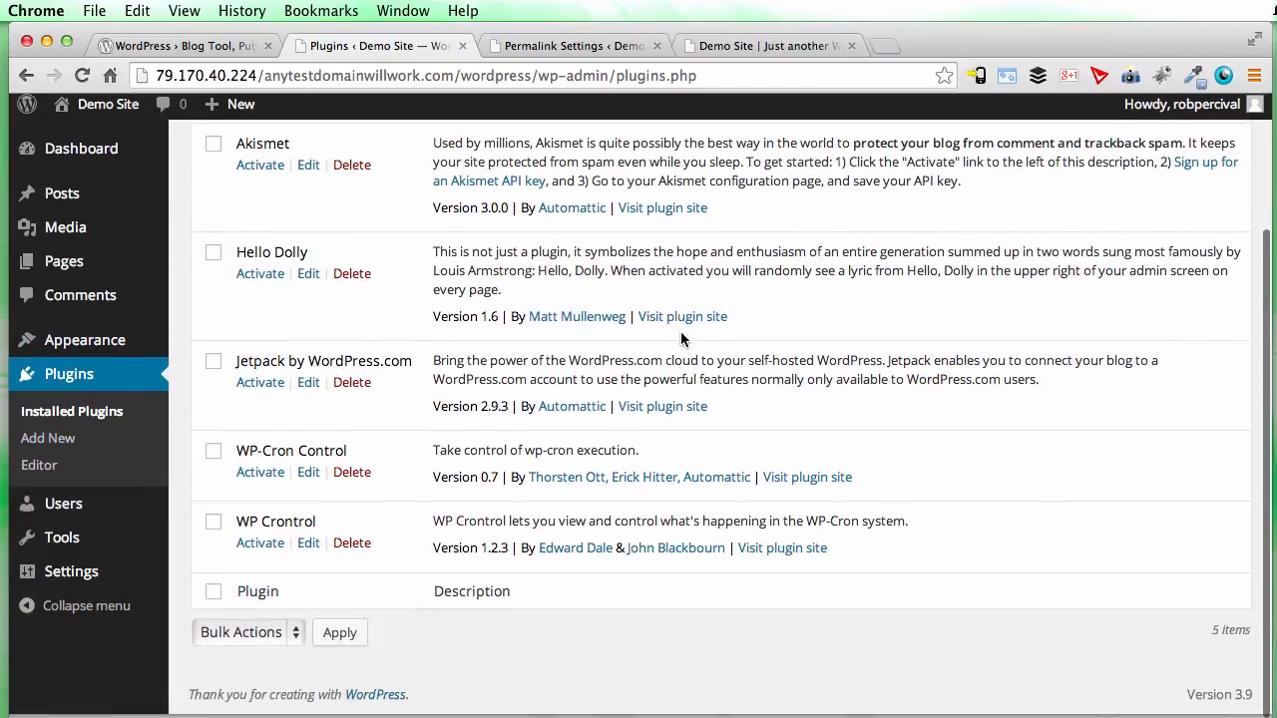
scroll(683, 339, "up", 2)
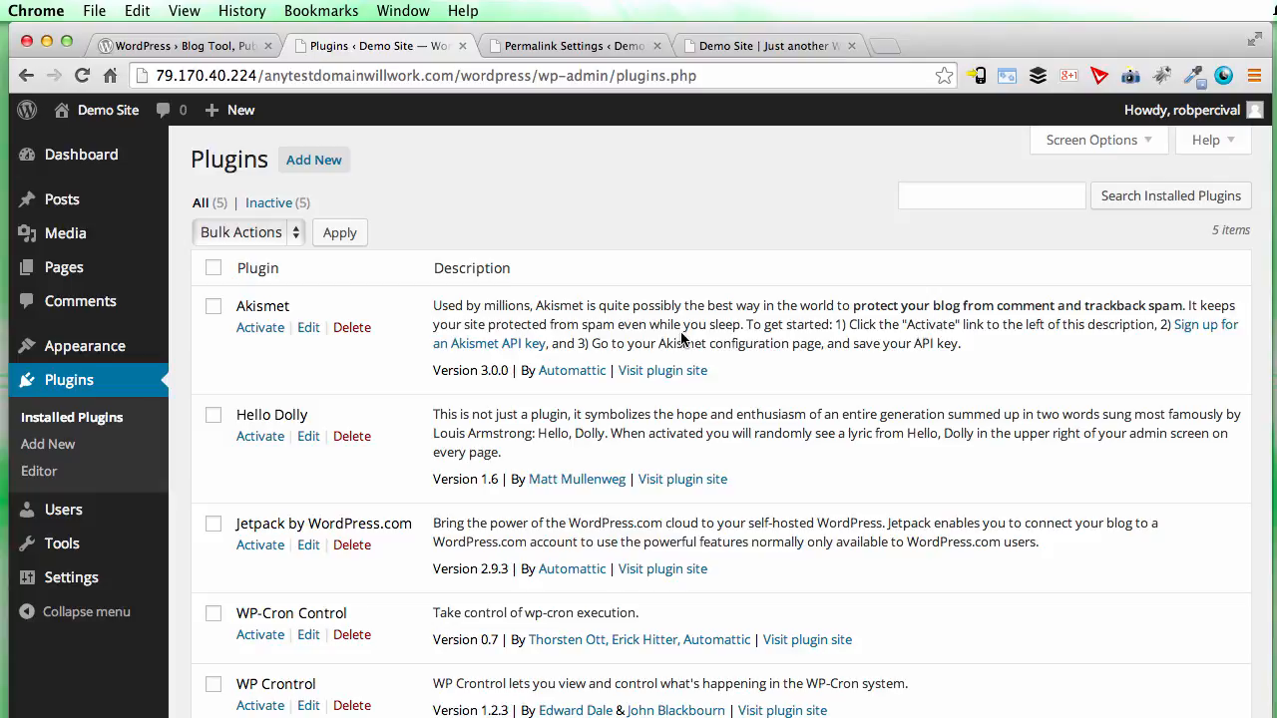
scroll(682, 339, "down", 3)
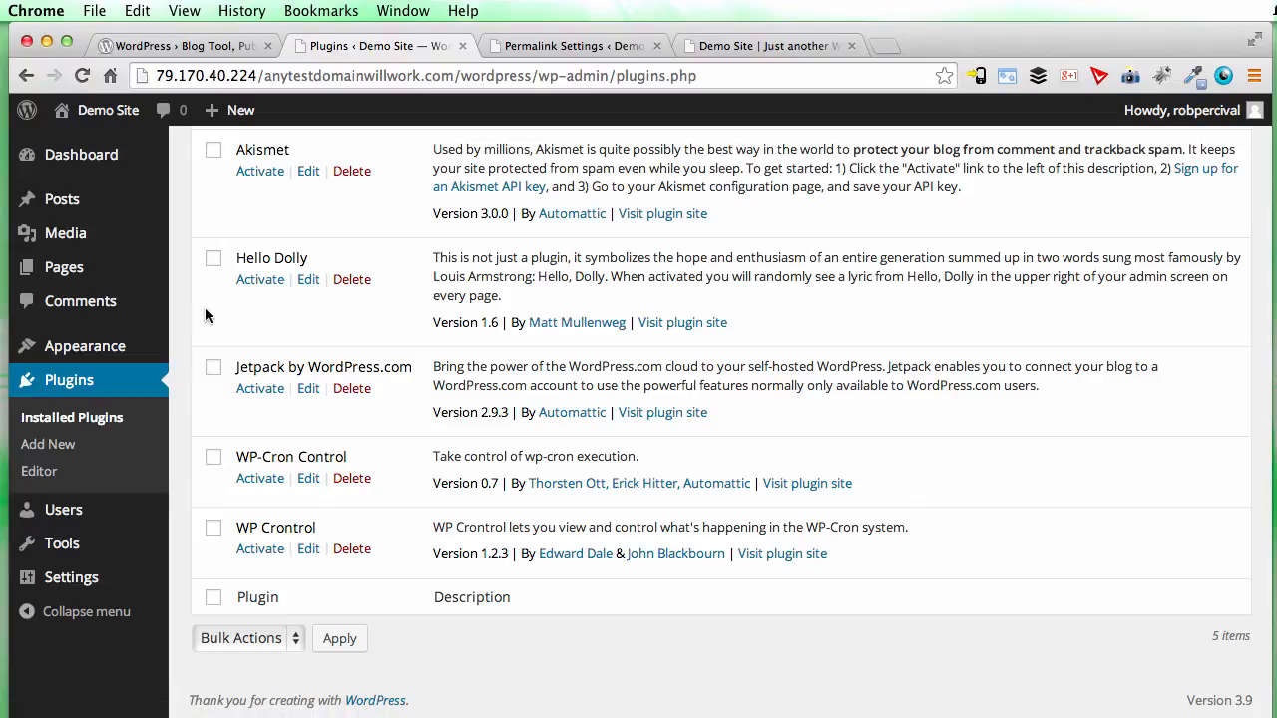
Look over the site's users, the available tools and the import options for other blogging systems
left_click(58, 513)
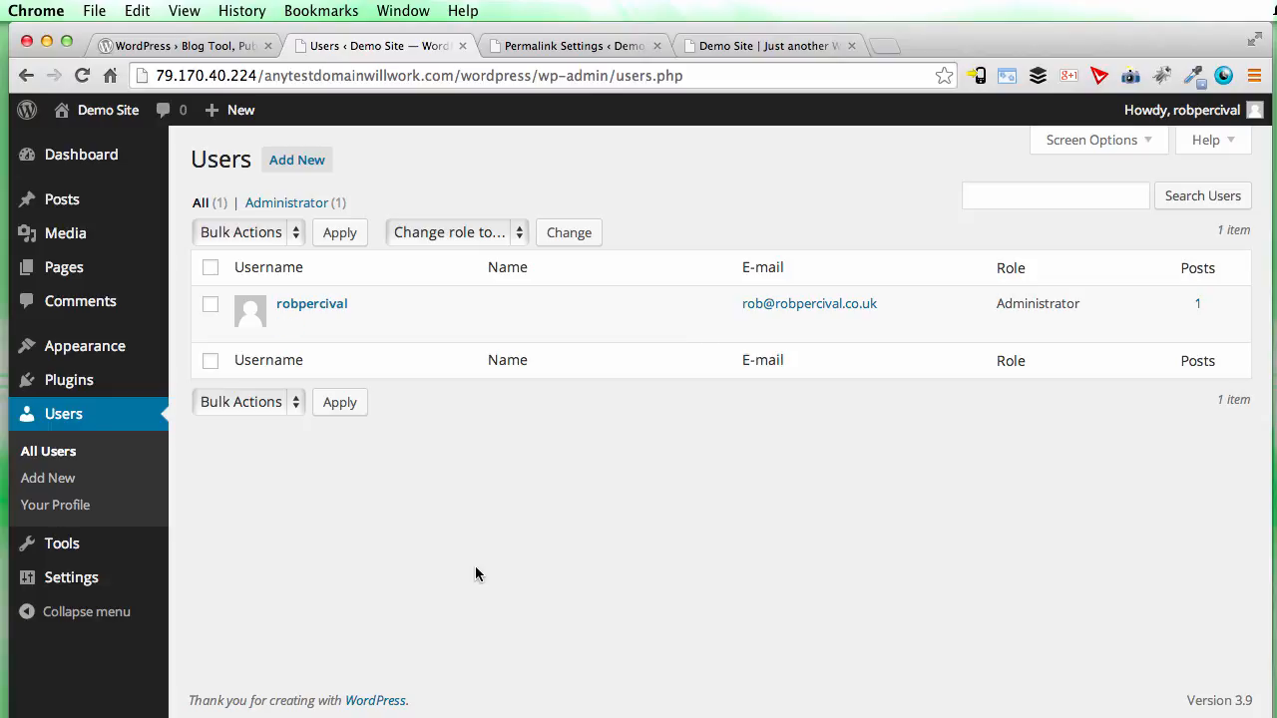
left_click(77, 559)
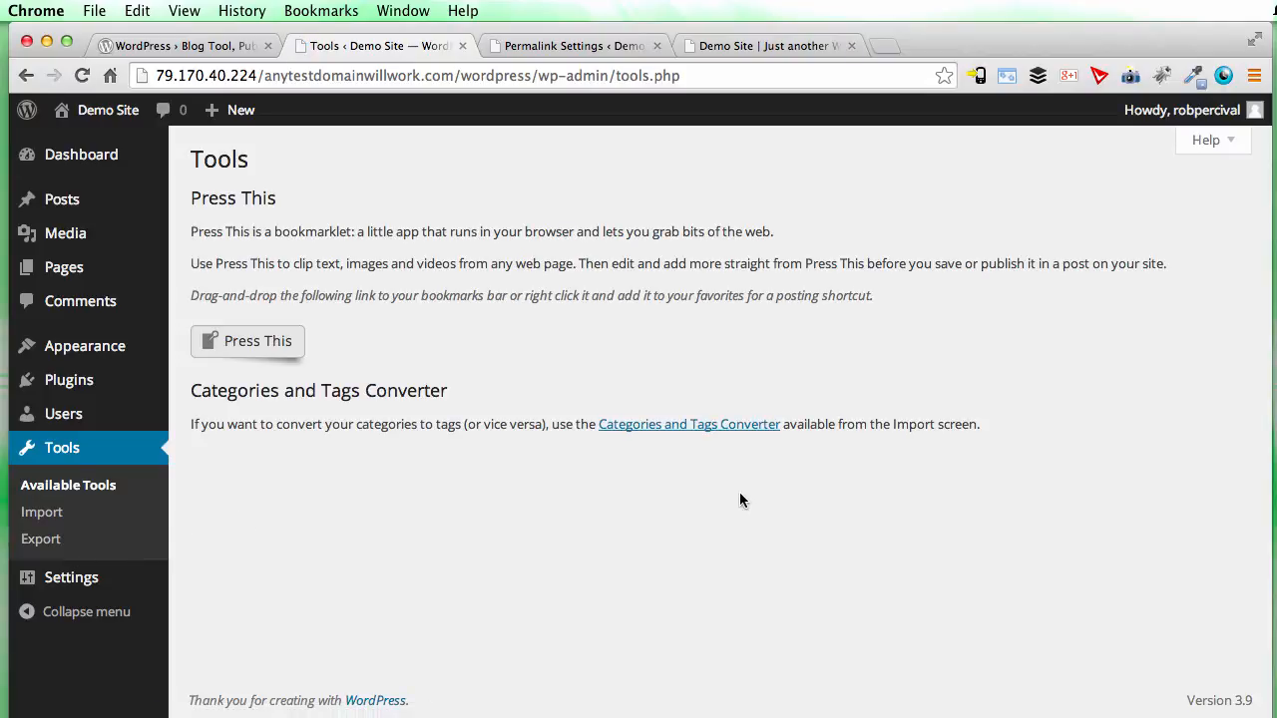
left_click(44, 514)
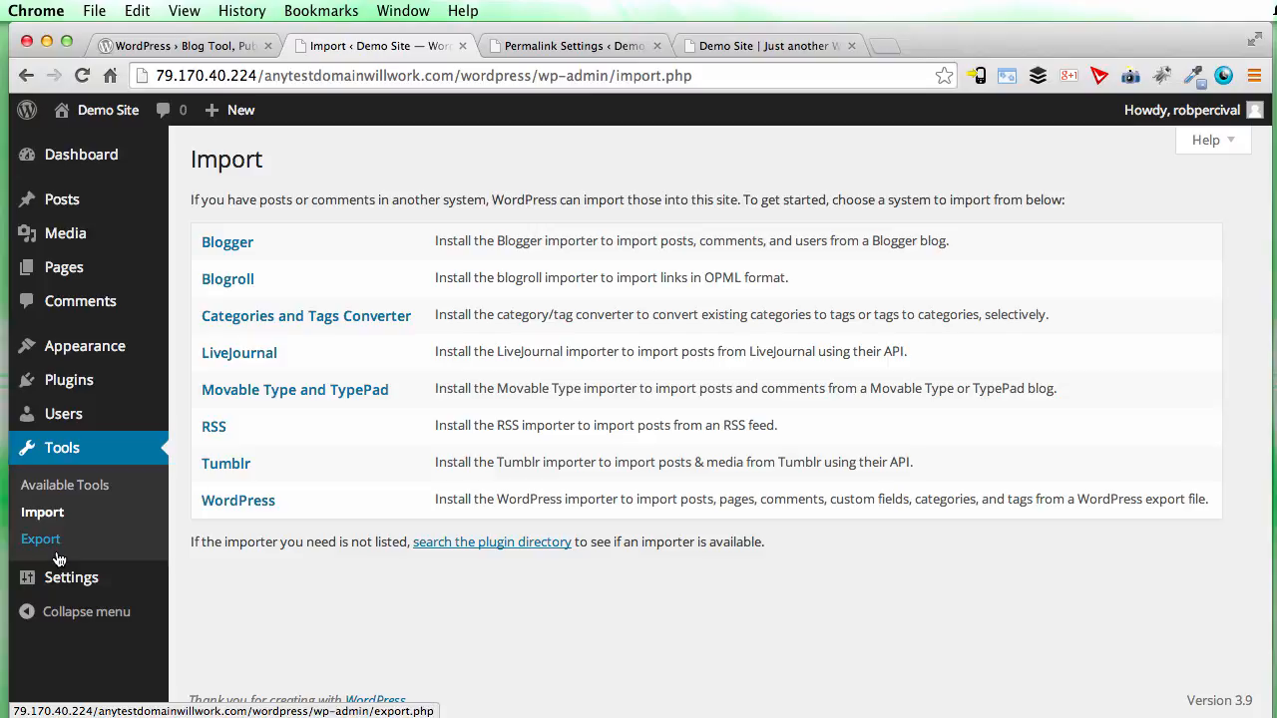
Review the General Settings, from the site title and tagline to the date and time formats
mouse_move(71, 579)
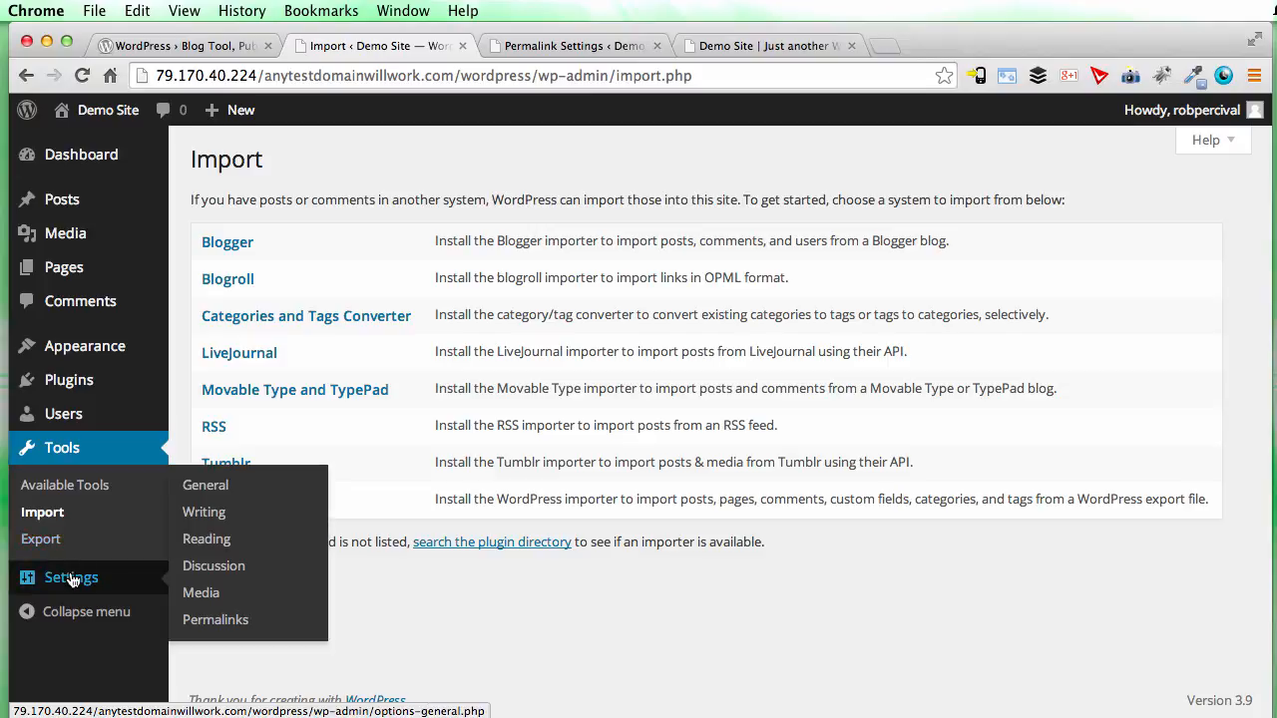
left_click(228, 489)
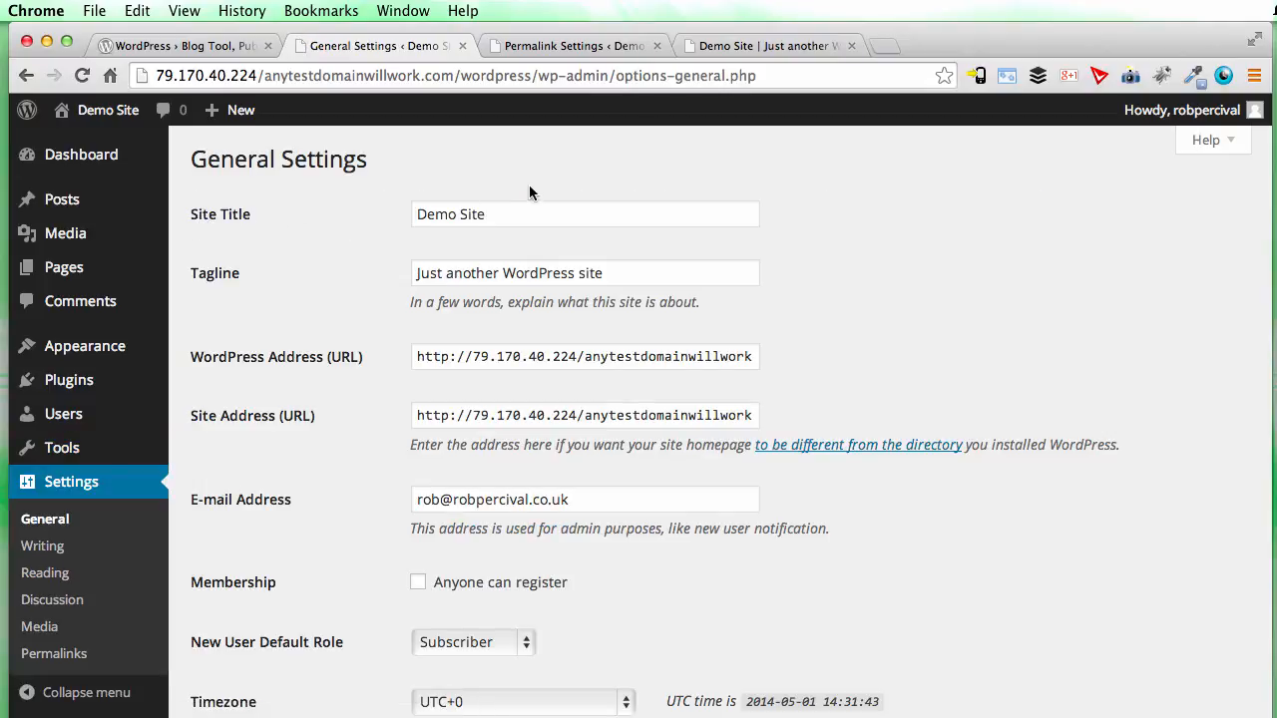
left_click_drag(417, 274, 672, 270)
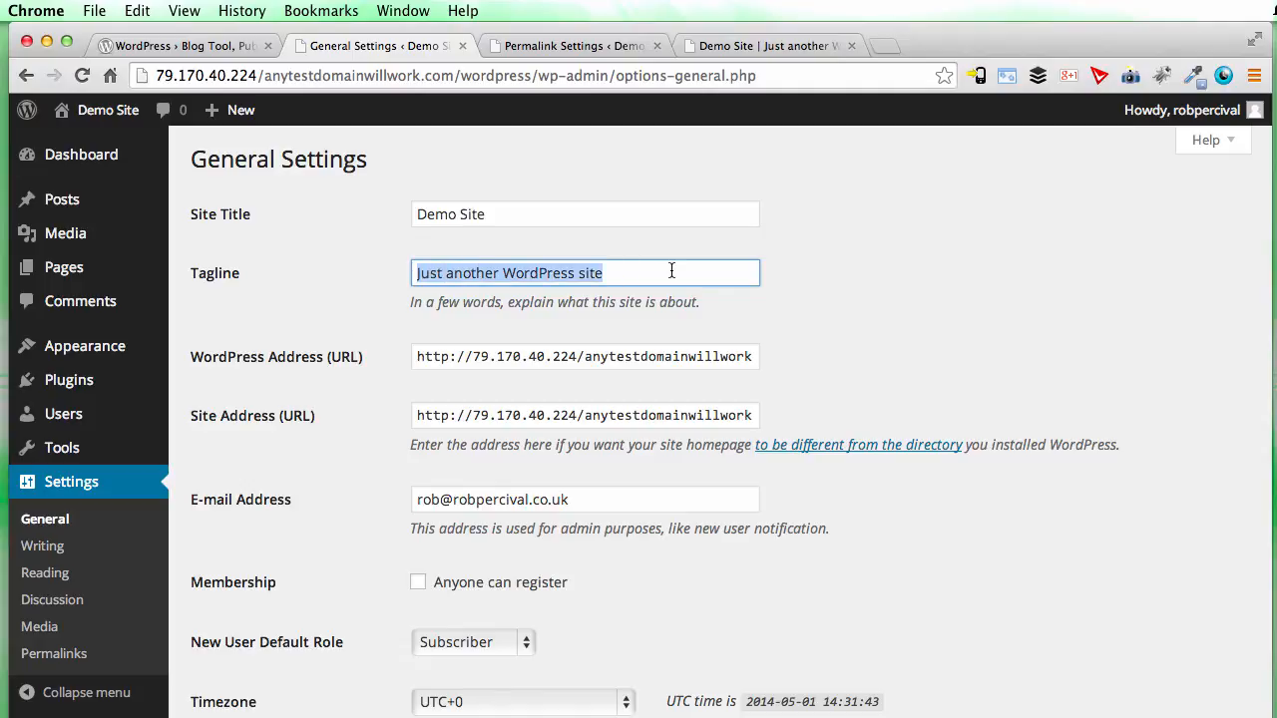
left_click(802, 305)
scroll(802, 306, "down", 3)
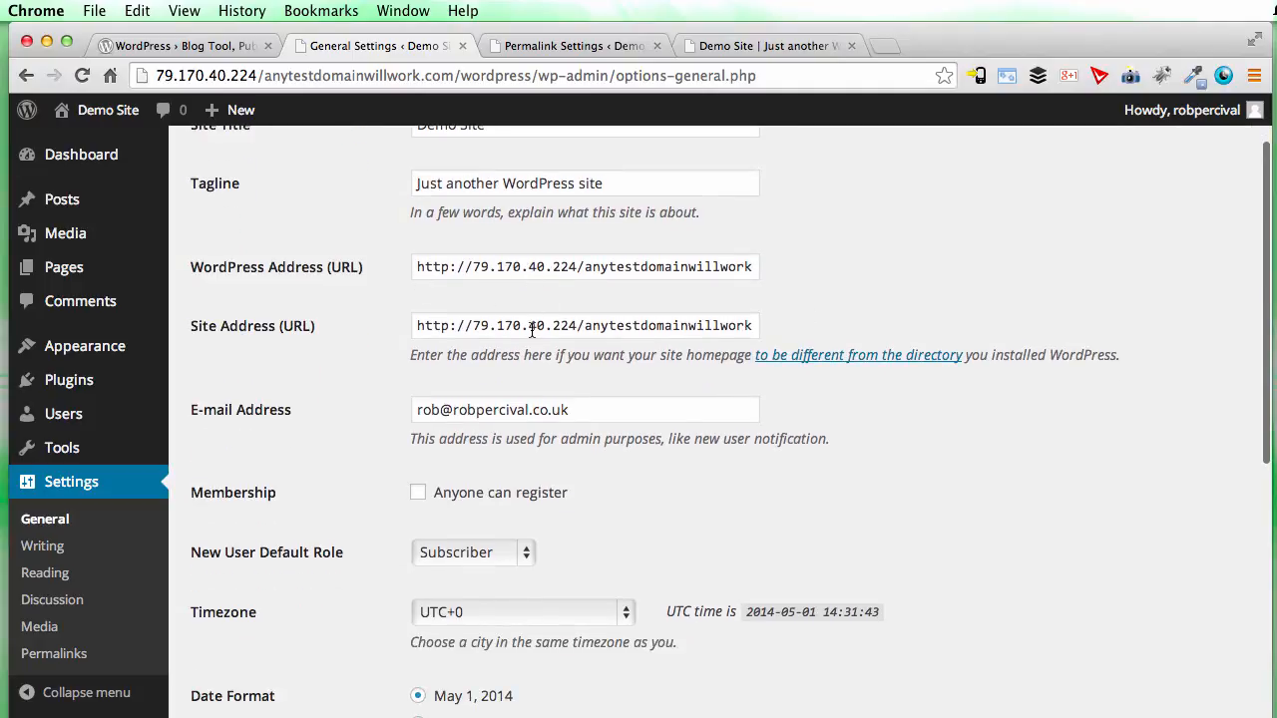
scroll(790, 495, "down", 1)
scroll(790, 495, "down", 10)
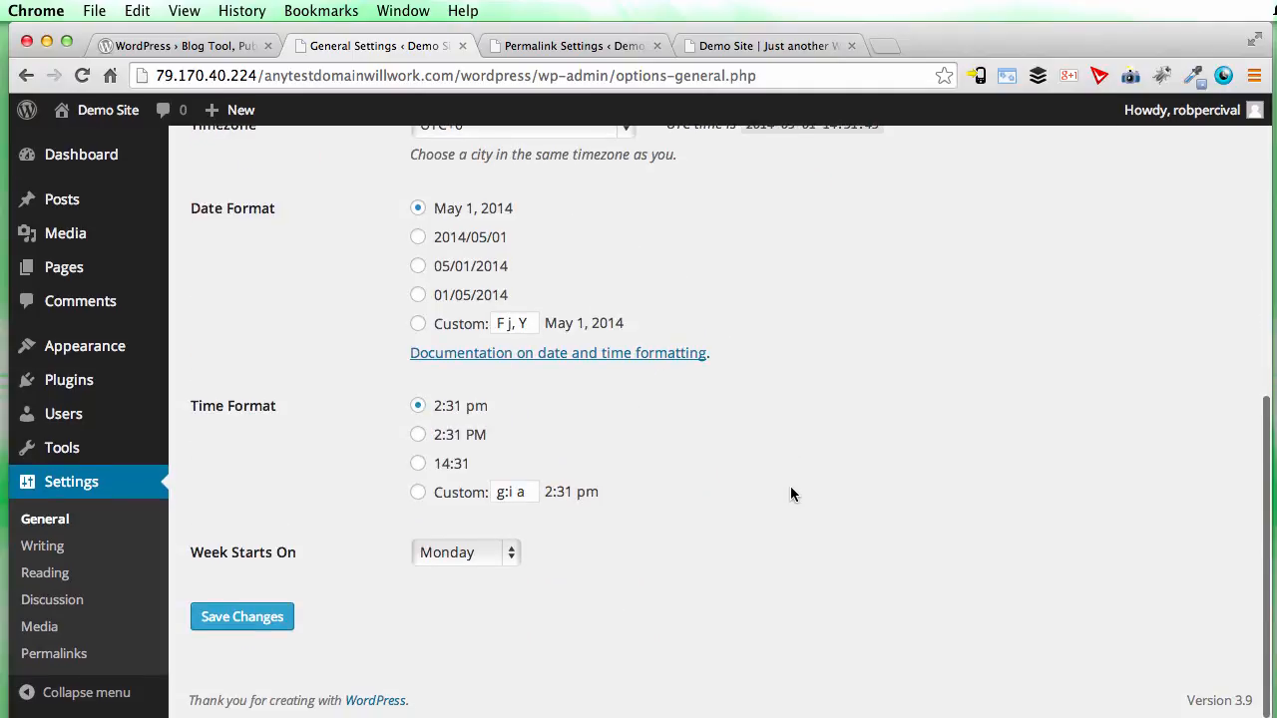
scroll(790, 489, "up", 8)
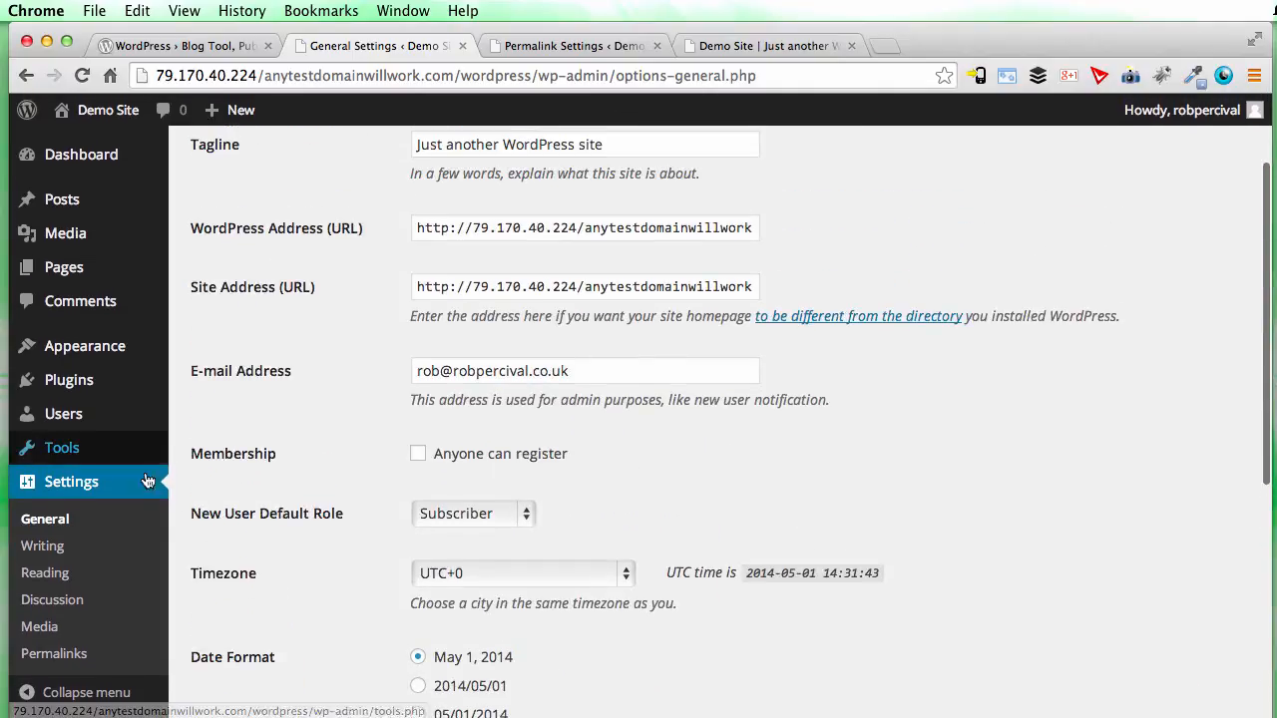
Review the Writing Settings, from the default post category and Press This to posting via e-mail and update services
left_click(45, 552)
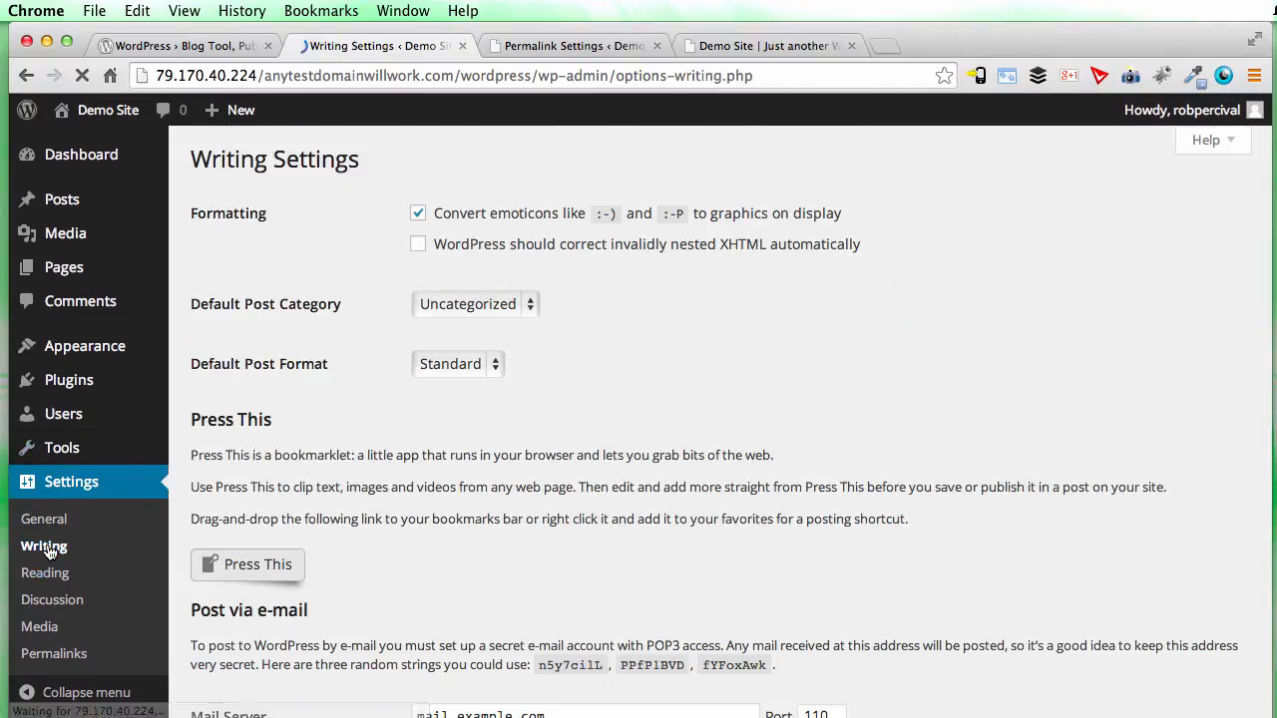
right_click(549, 455)
left_click(633, 411)
scroll(633, 411, "down", 3)
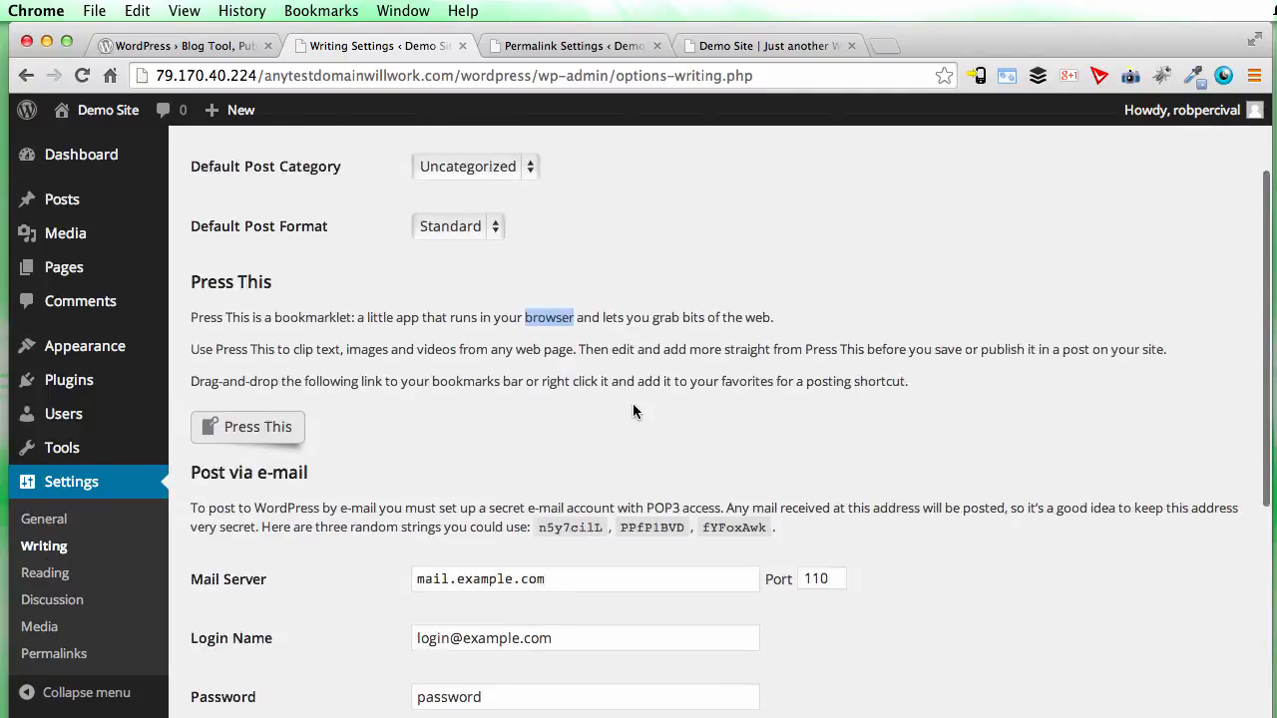
scroll(633, 404, "down", 8)
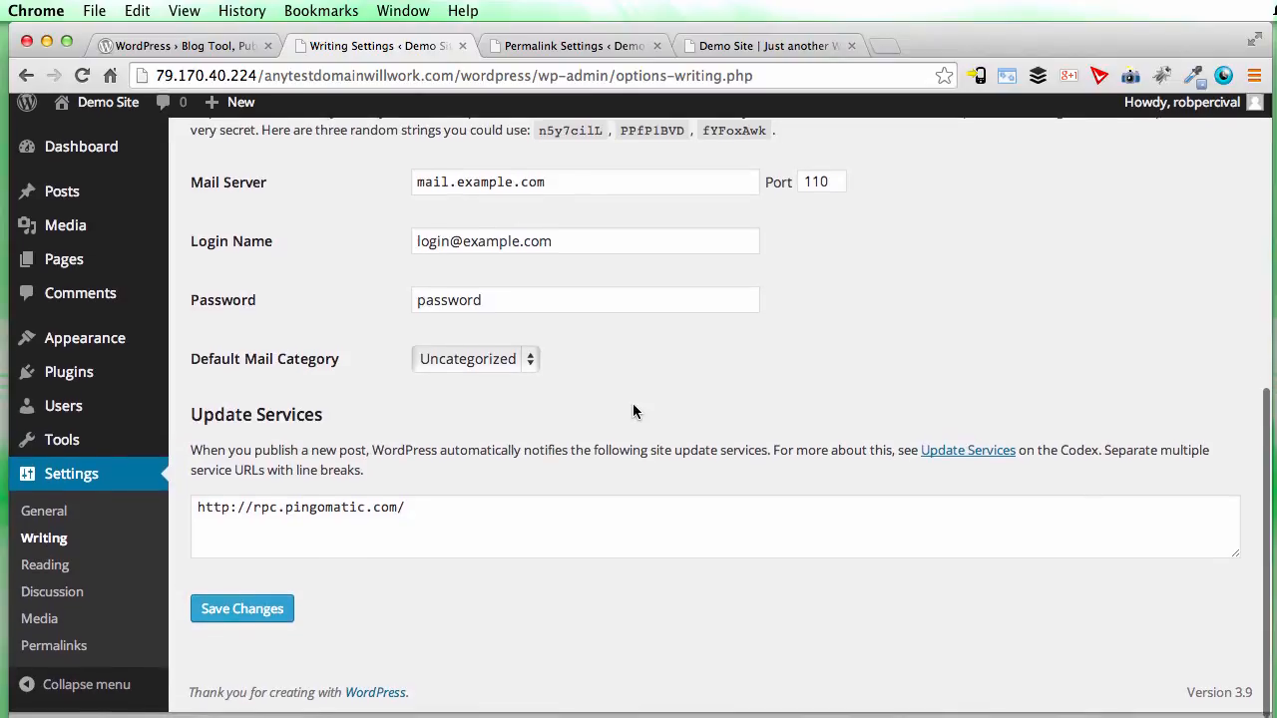
scroll(633, 403, "up", 6)
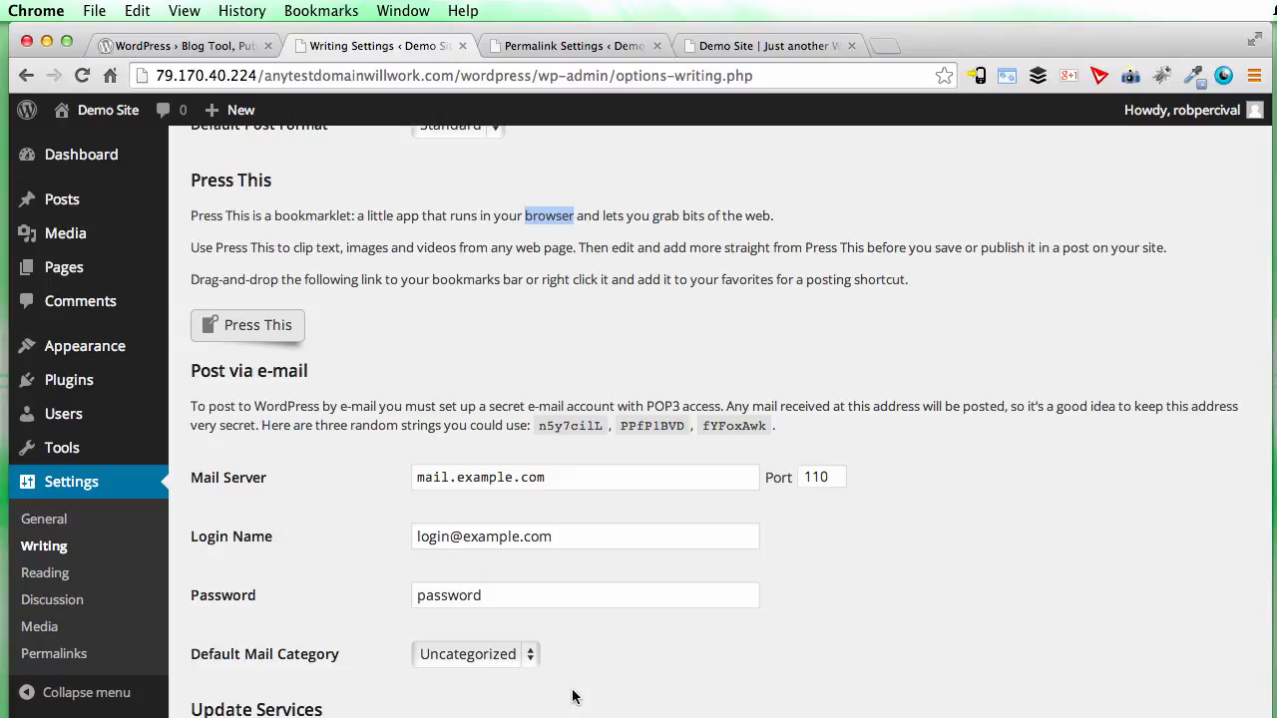
left_click(873, 593)
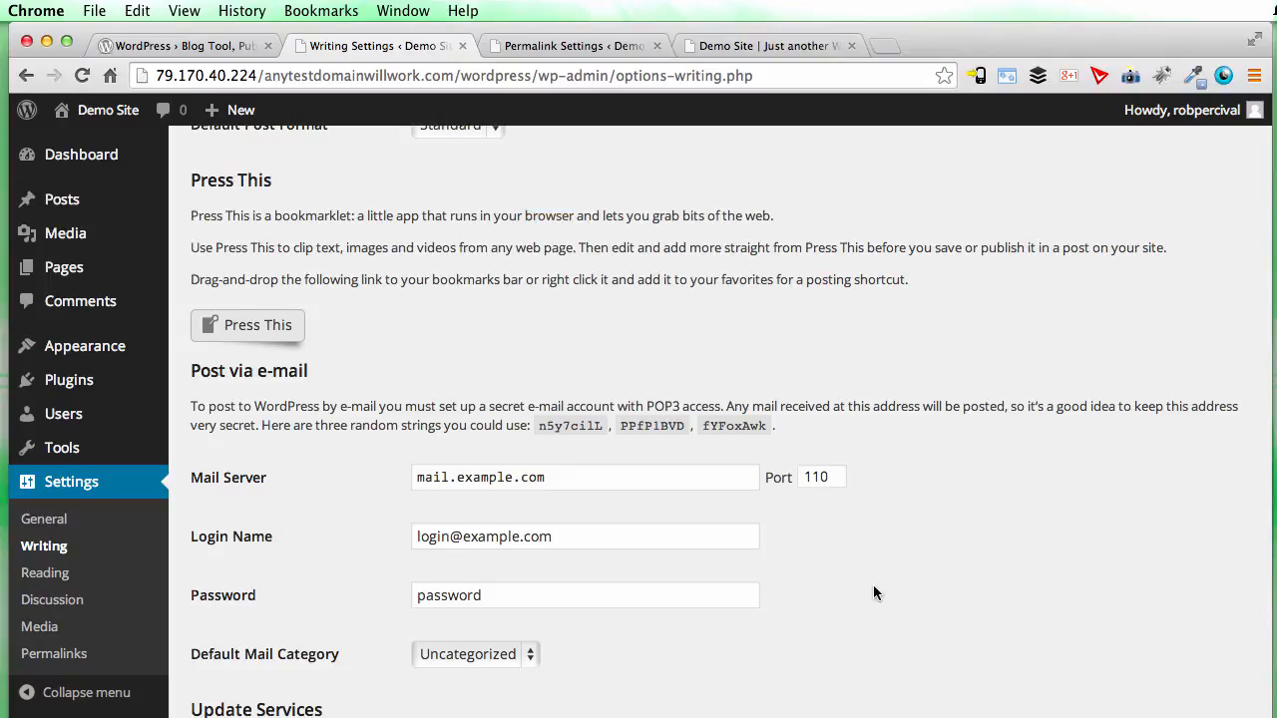
scroll(873, 593, "down", 5)
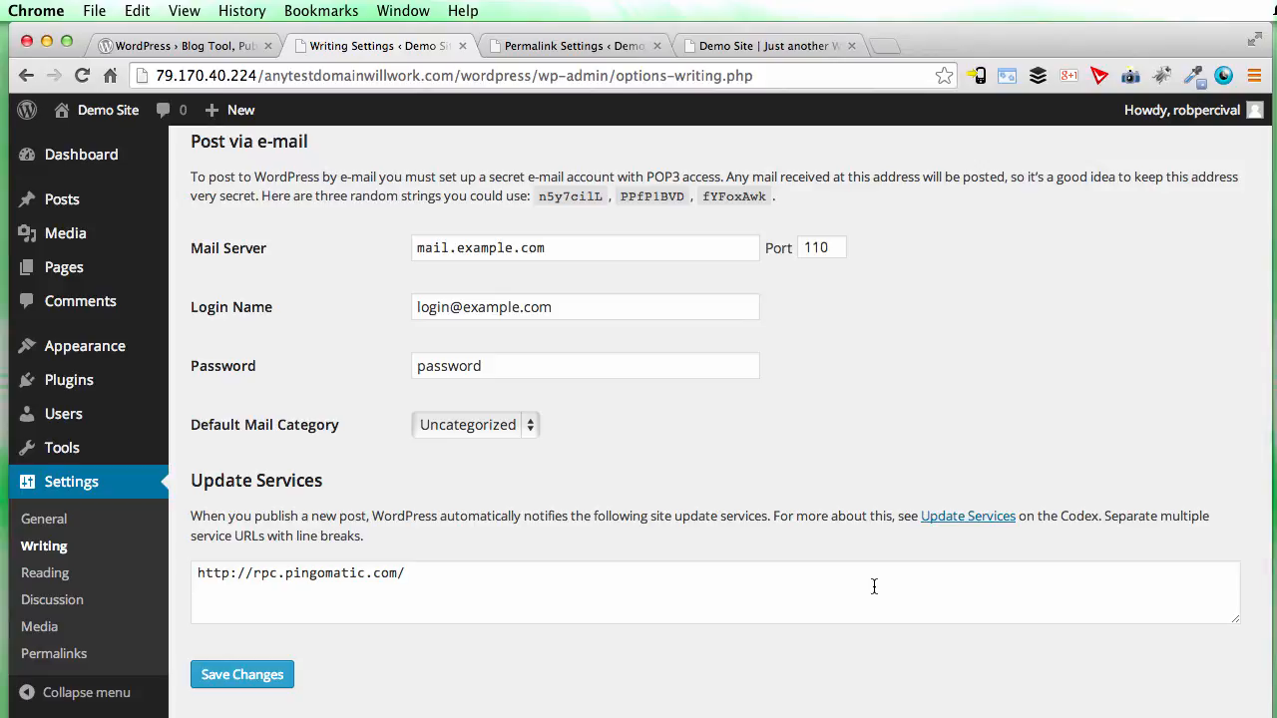
In the Reading Settings, make the static page Sample Page the site's front page and save the changes
left_click(50, 576)
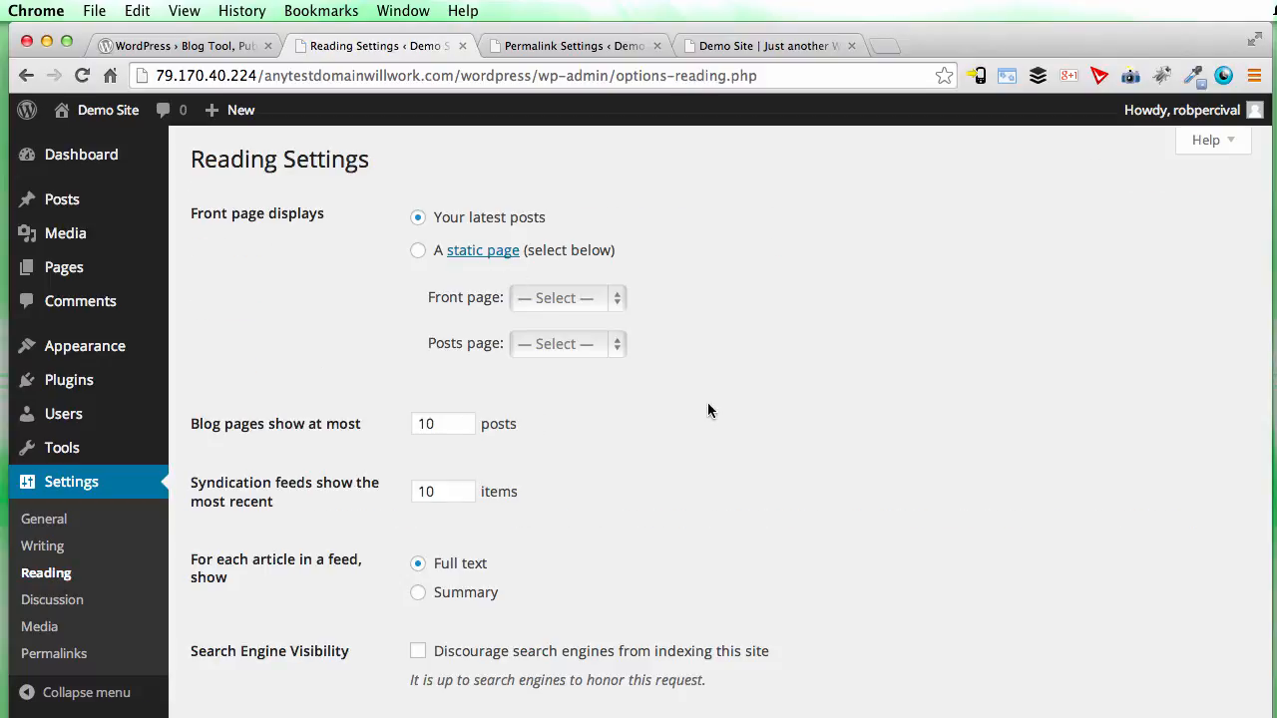
left_click(420, 251)
left_click(553, 298)
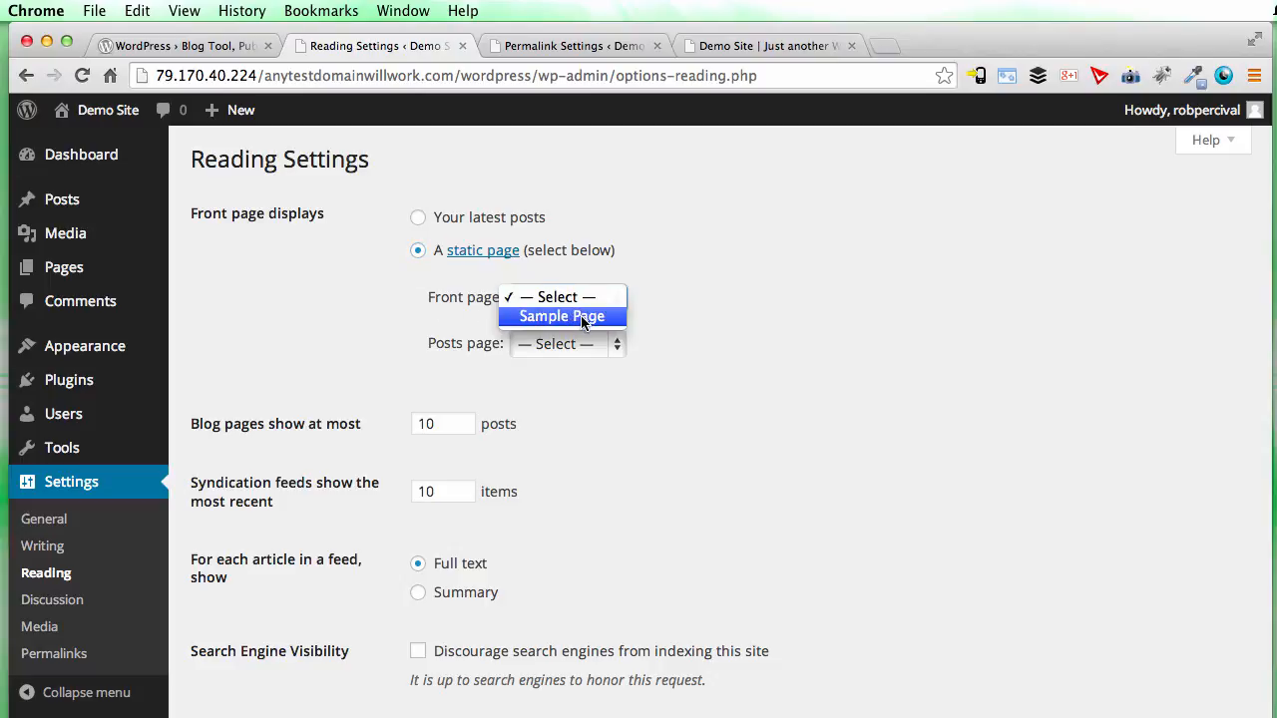
left_click(585, 318)
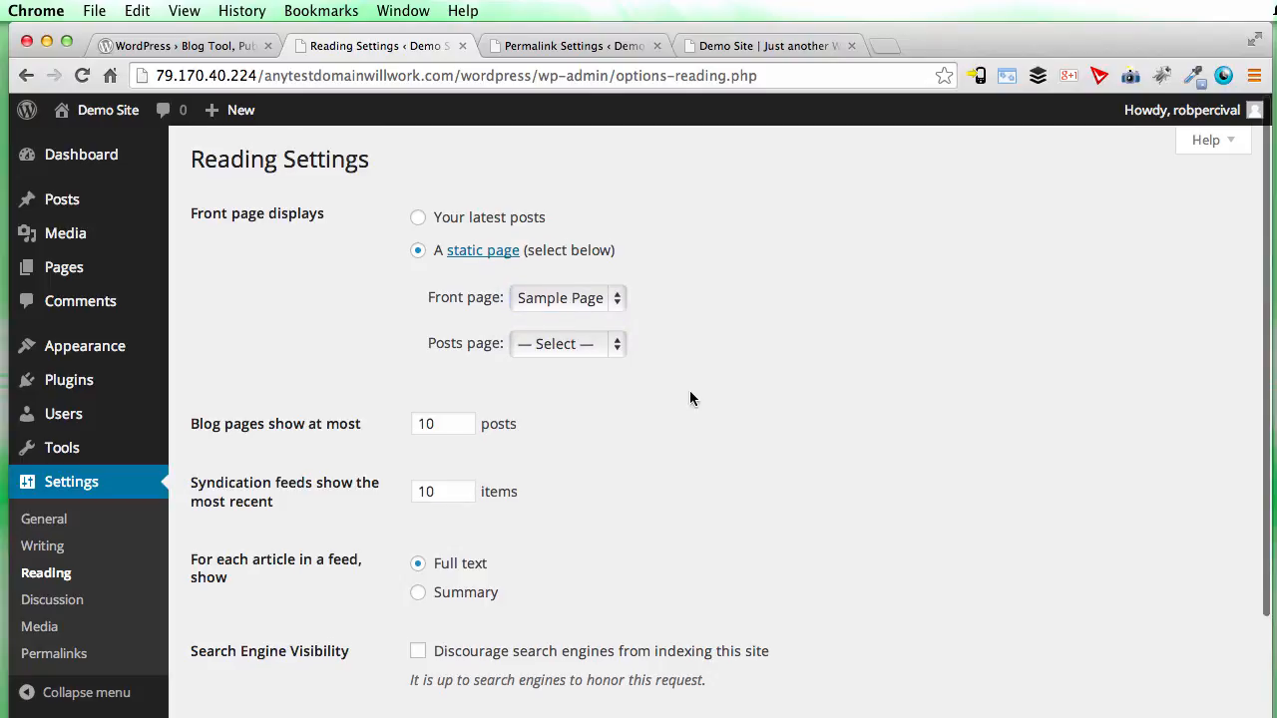
scroll(690, 394, "down", 3)
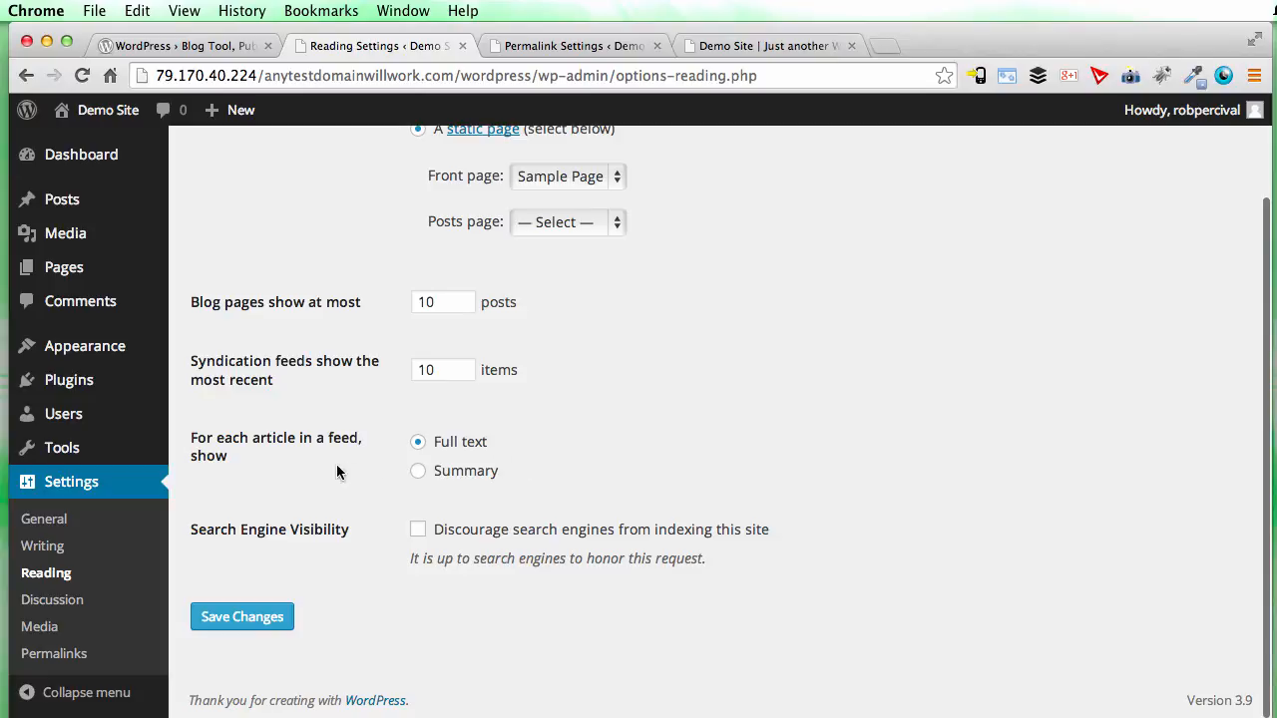
left_click(282, 618)
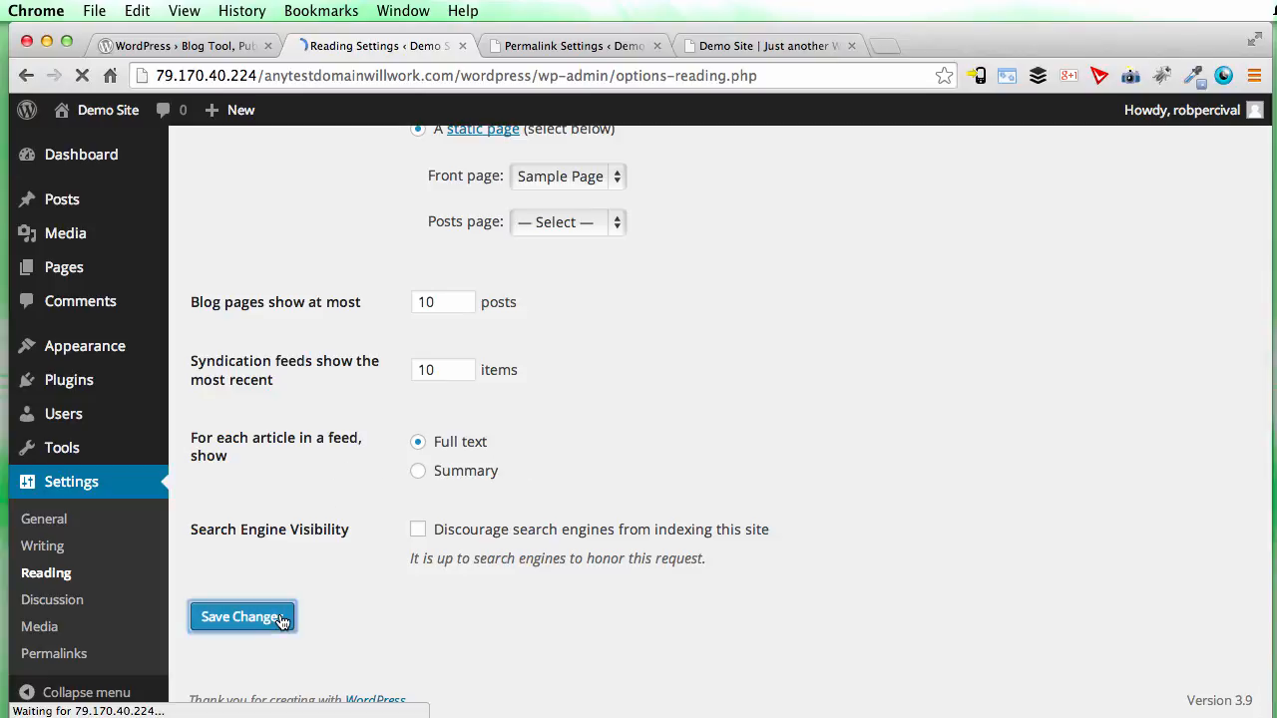
scroll(277, 524, "down", 2)
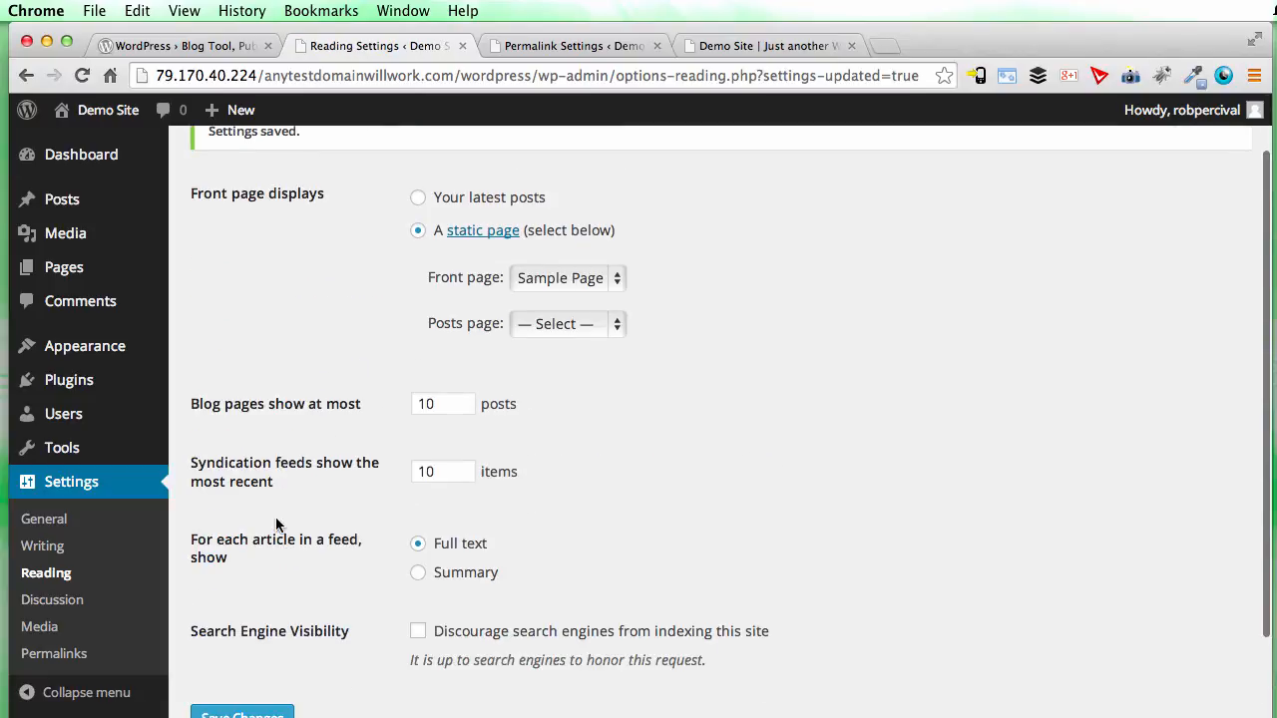
Review the Discussion Settings for comments, moderation and blacklist, and open the Media Settings with the image sizes
left_click(50, 602)
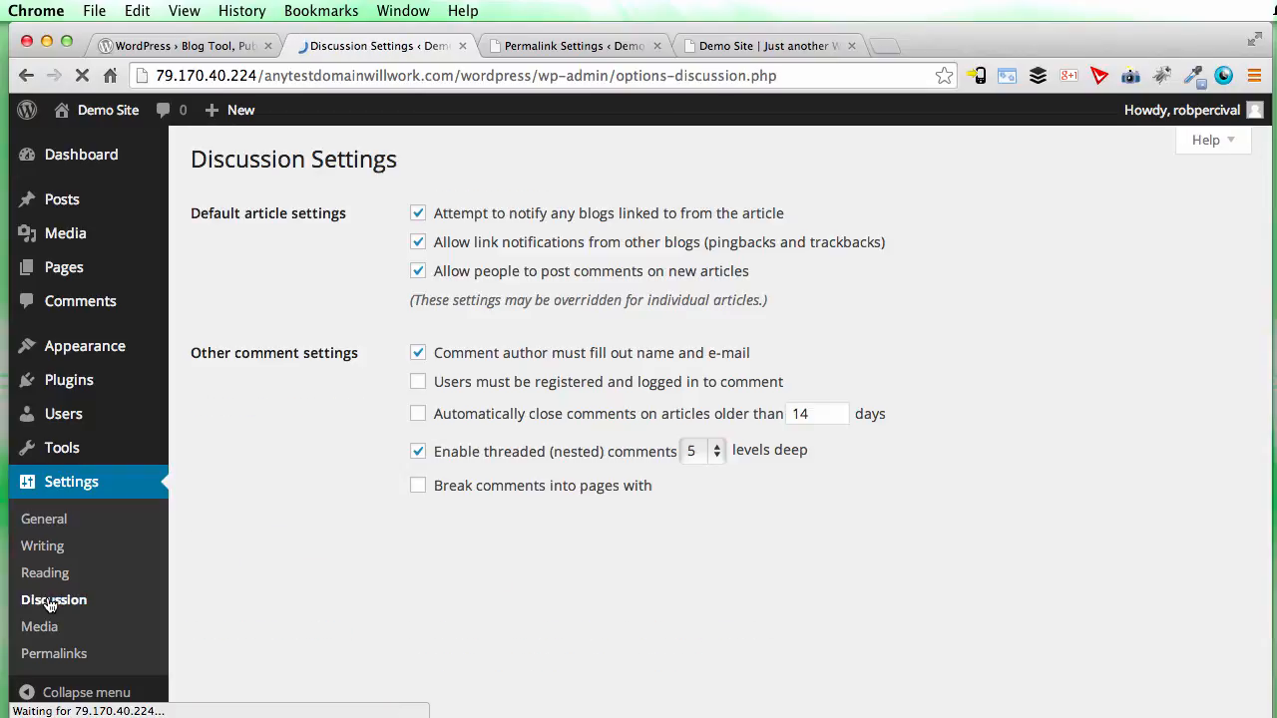
scroll(323, 525, "down", 5)
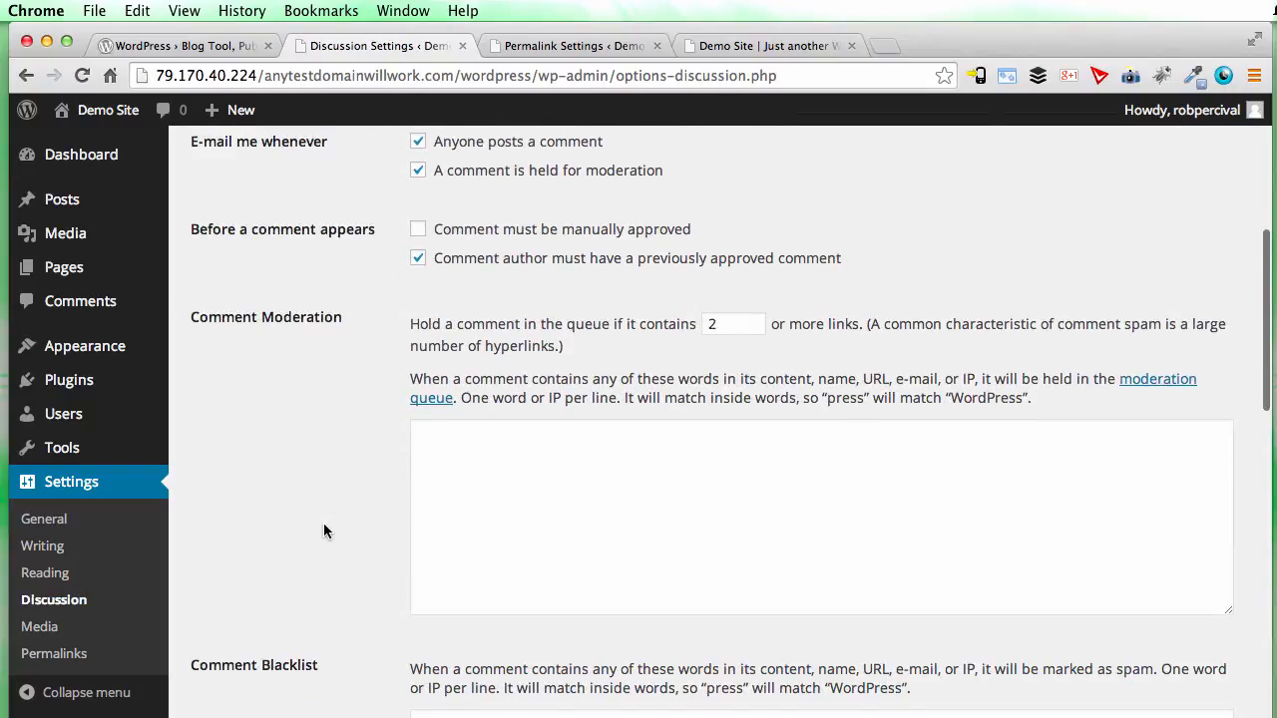
scroll(323, 531, "down", 12)
scroll(324, 531, "up", 9)
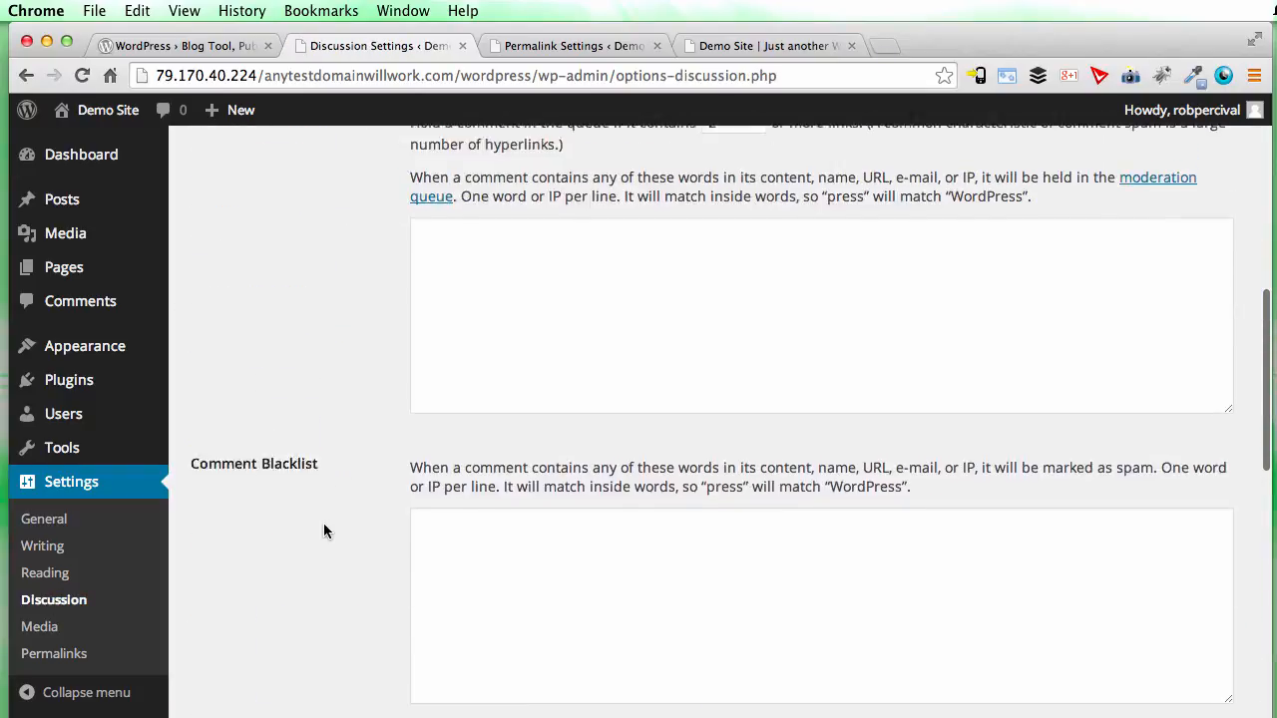
scroll(324, 531, "up", 15)
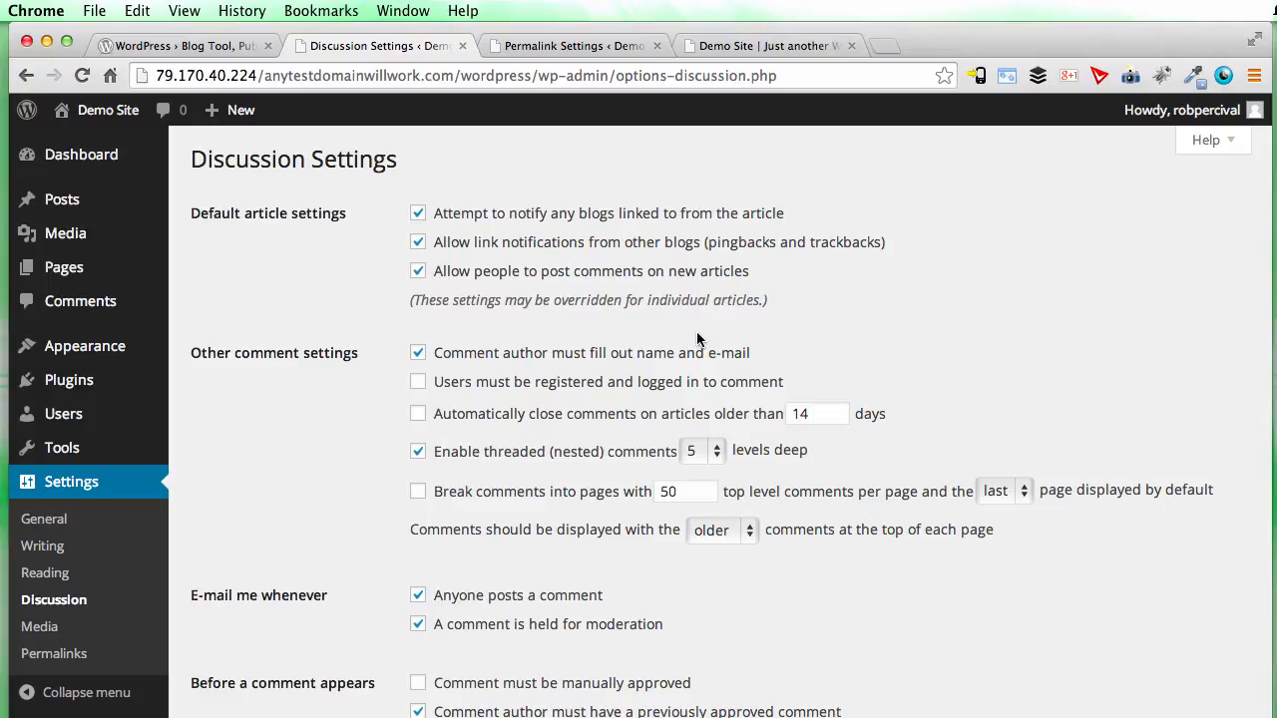
scroll(618, 339, "down", 5)
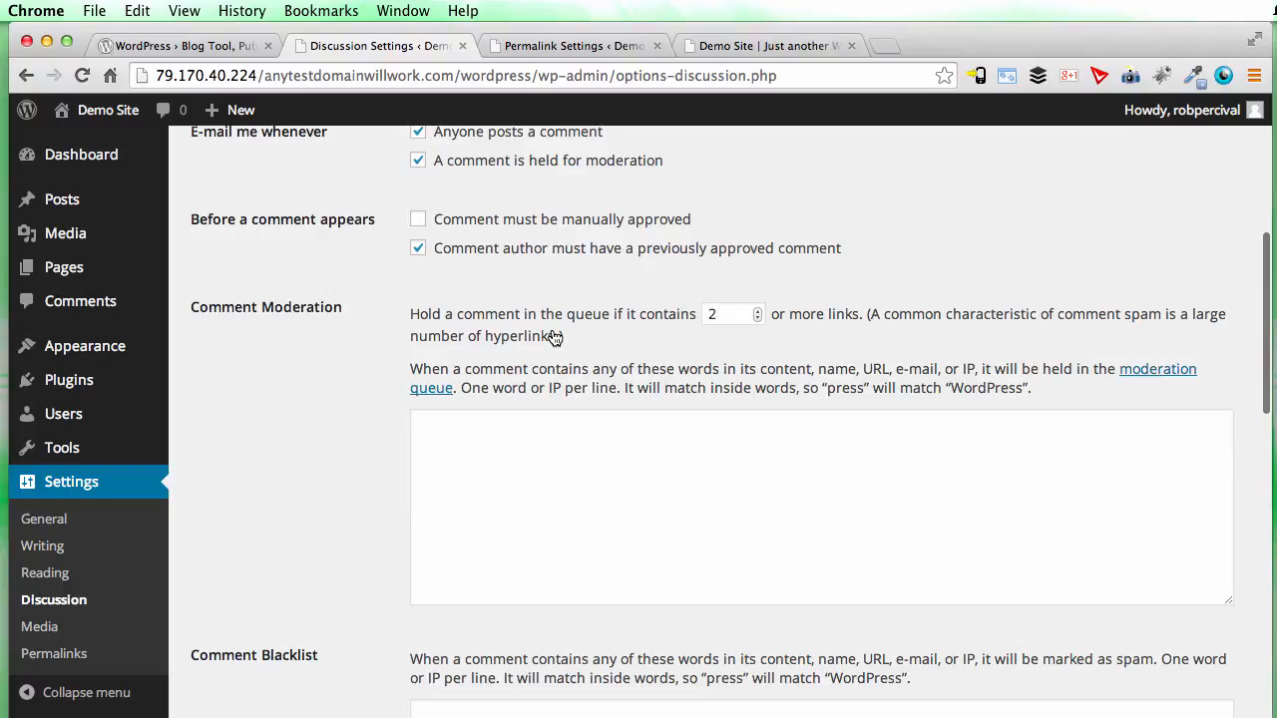
left_click(40, 626)
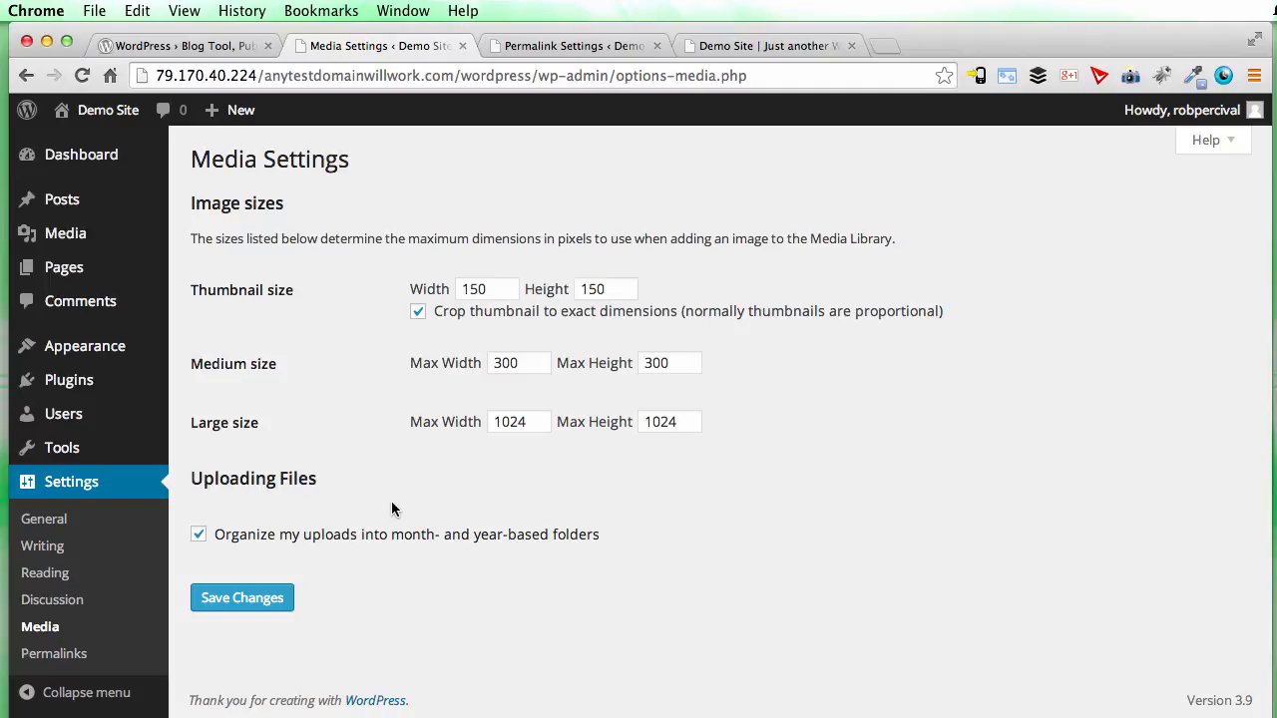
Open wpcandy.com/made/the-sample-post-collection/ in place of the wordpress.org page
key("super+l")
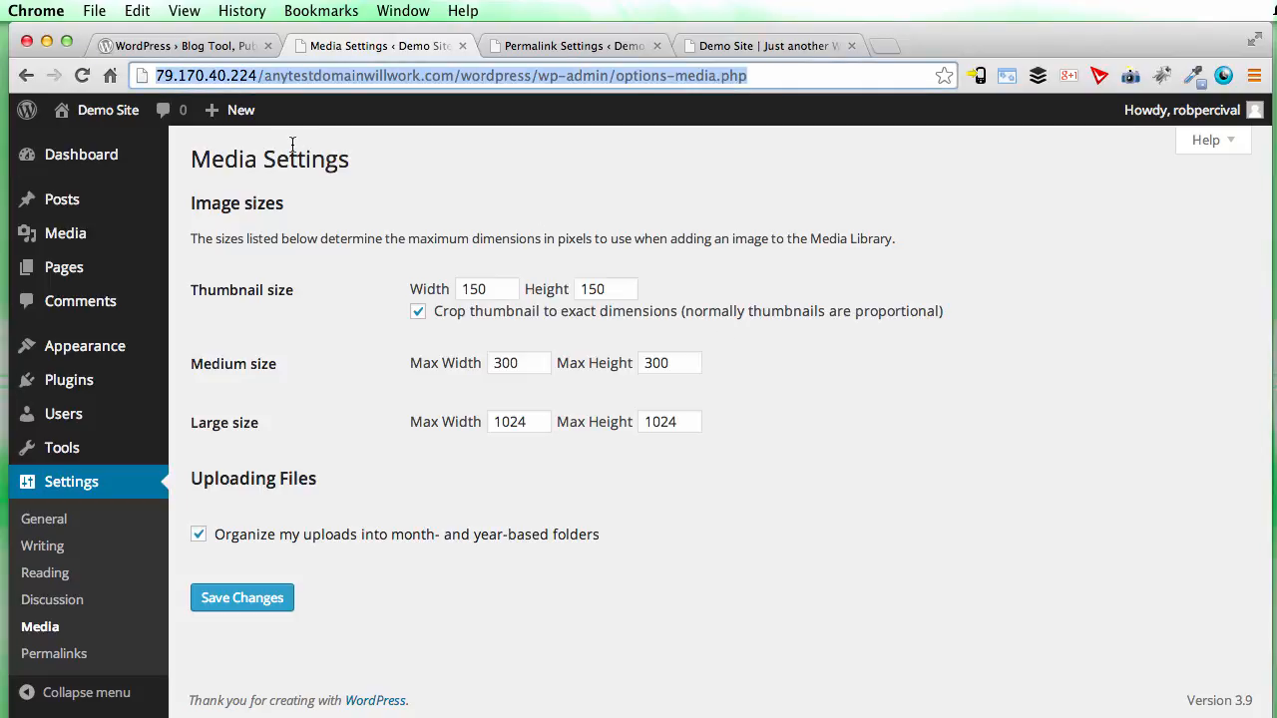
left_click(218, 45)
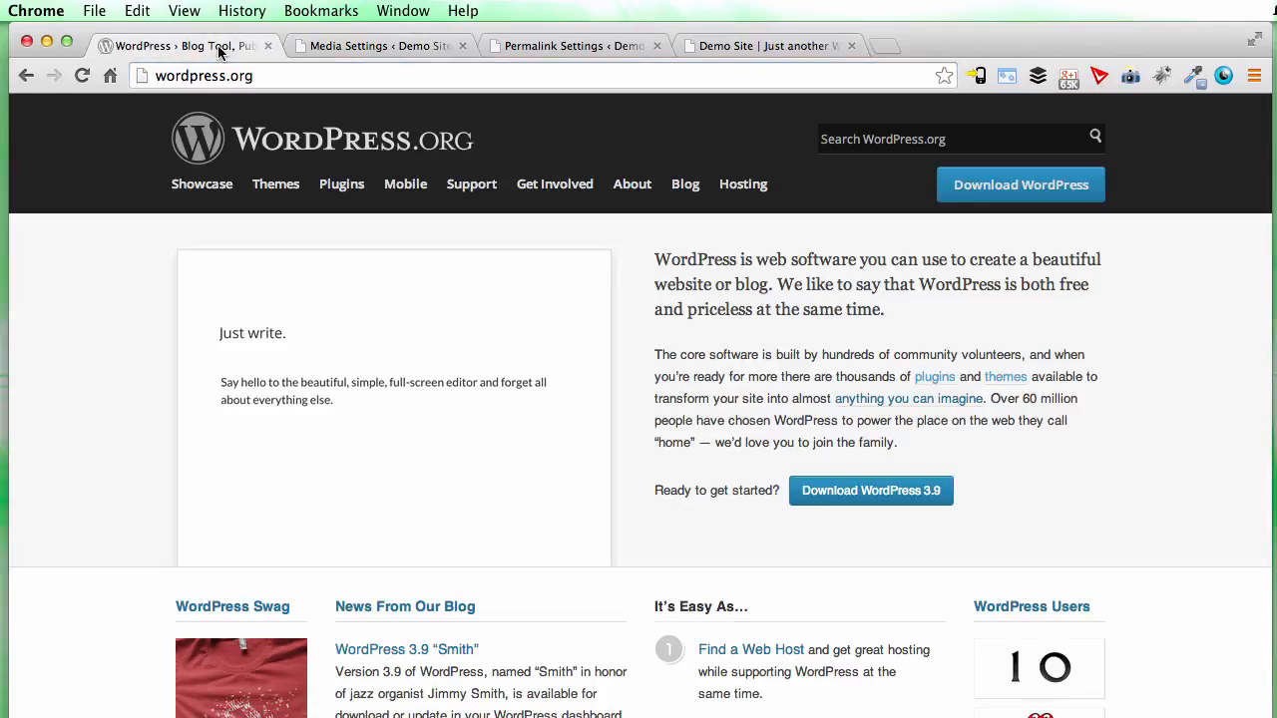
left_click(242, 74)
type("http://wpcandy.com/made/the-sample-post-collection/#.U2JXxOZdU2U")
key("Return")
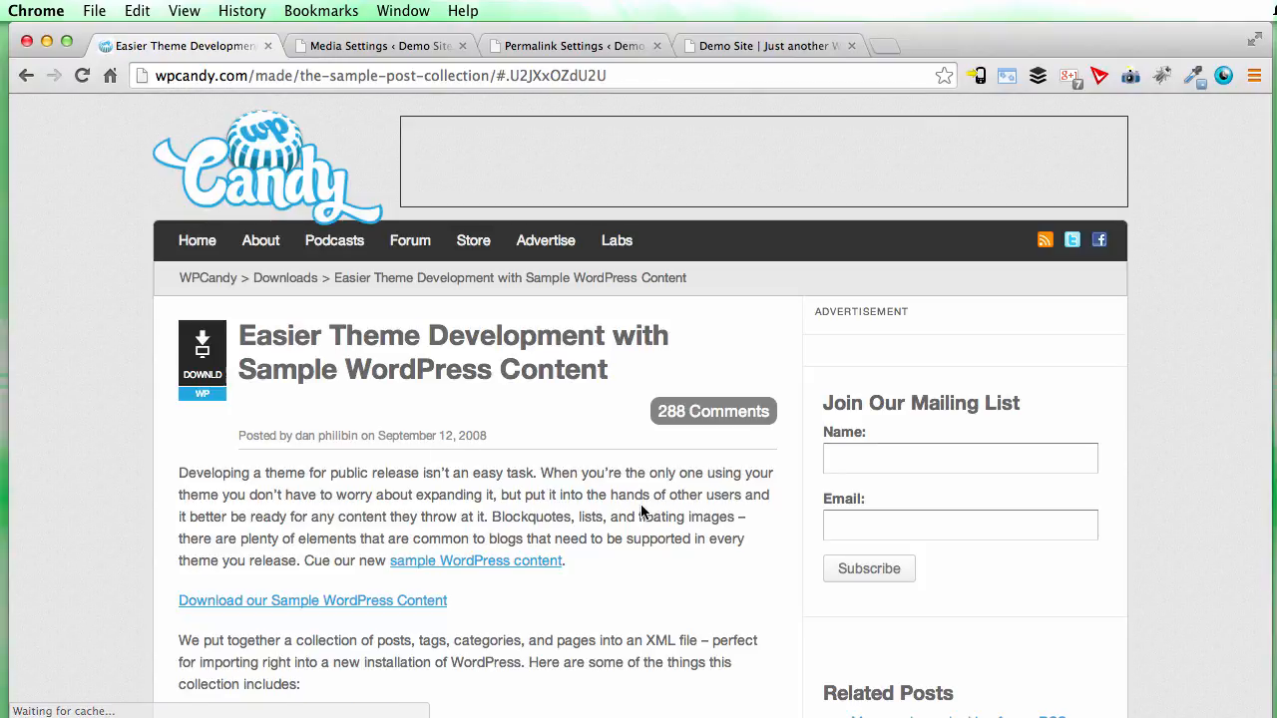
Download the Sample WordPress Content archive postsxml from the WPCandy article to the Desktop
scroll(642, 512, "down", 2)
left_click(417, 523)
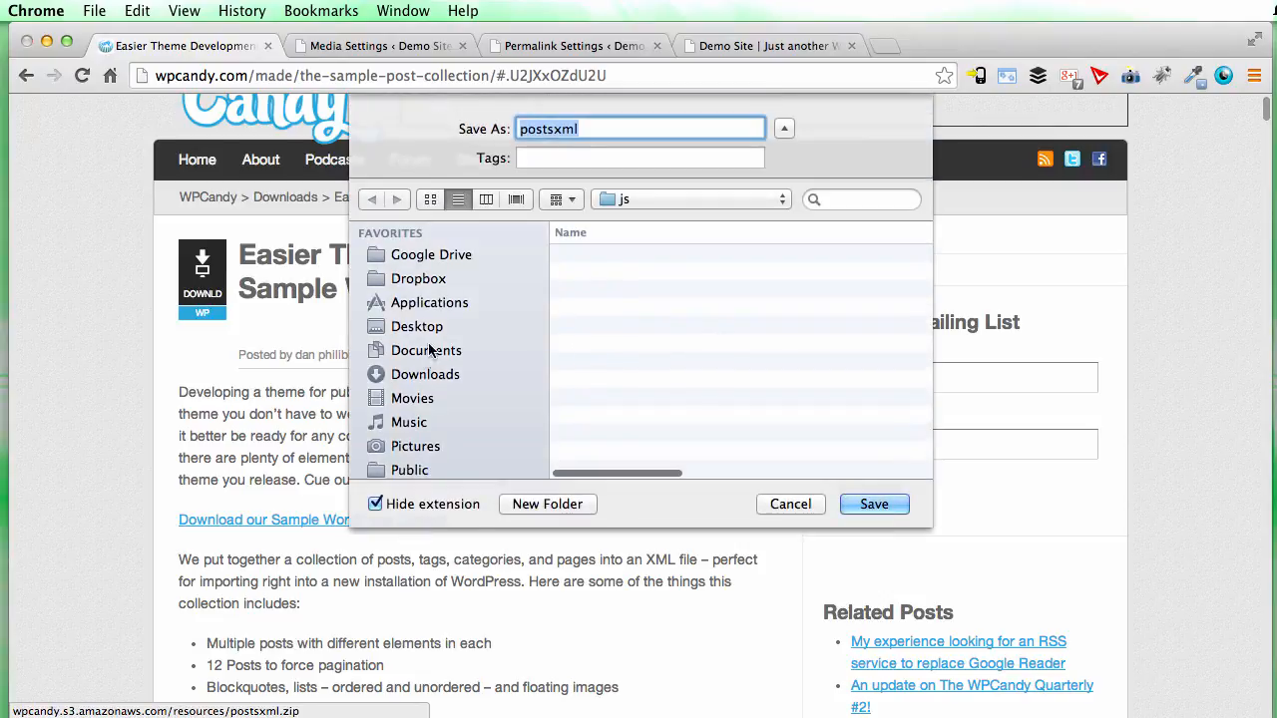
left_click(439, 328)
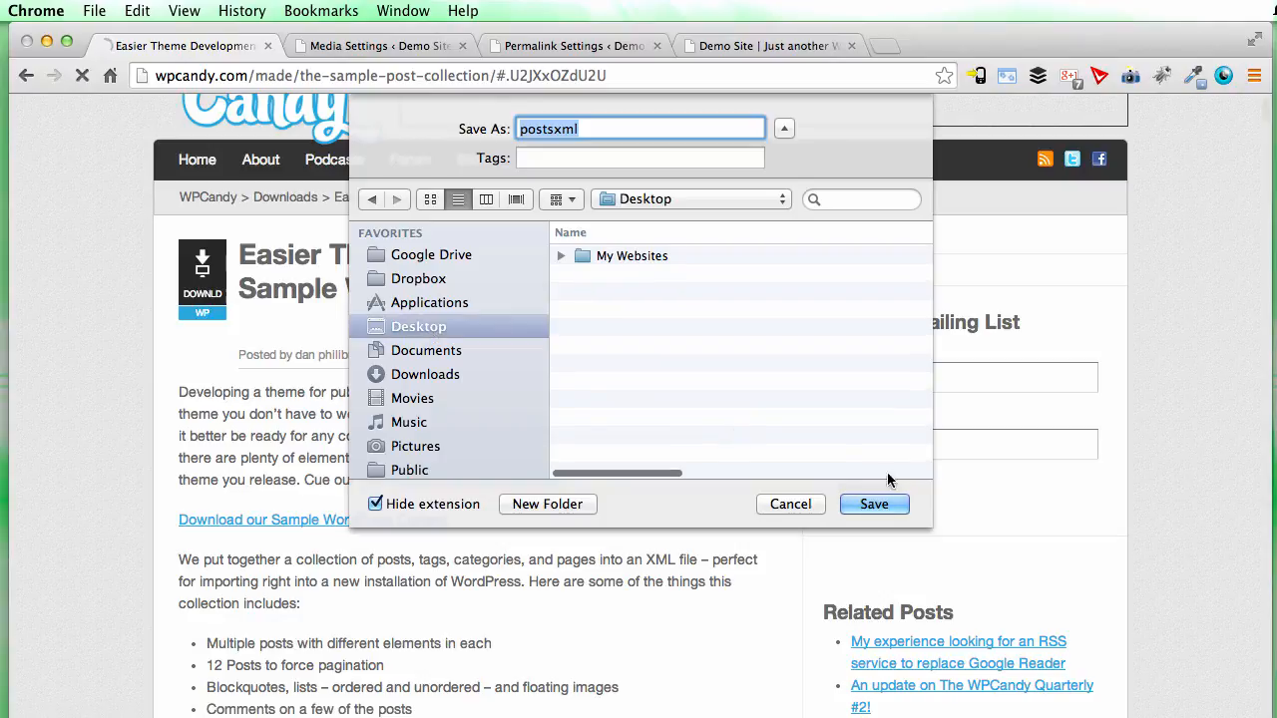
left_click(878, 503)
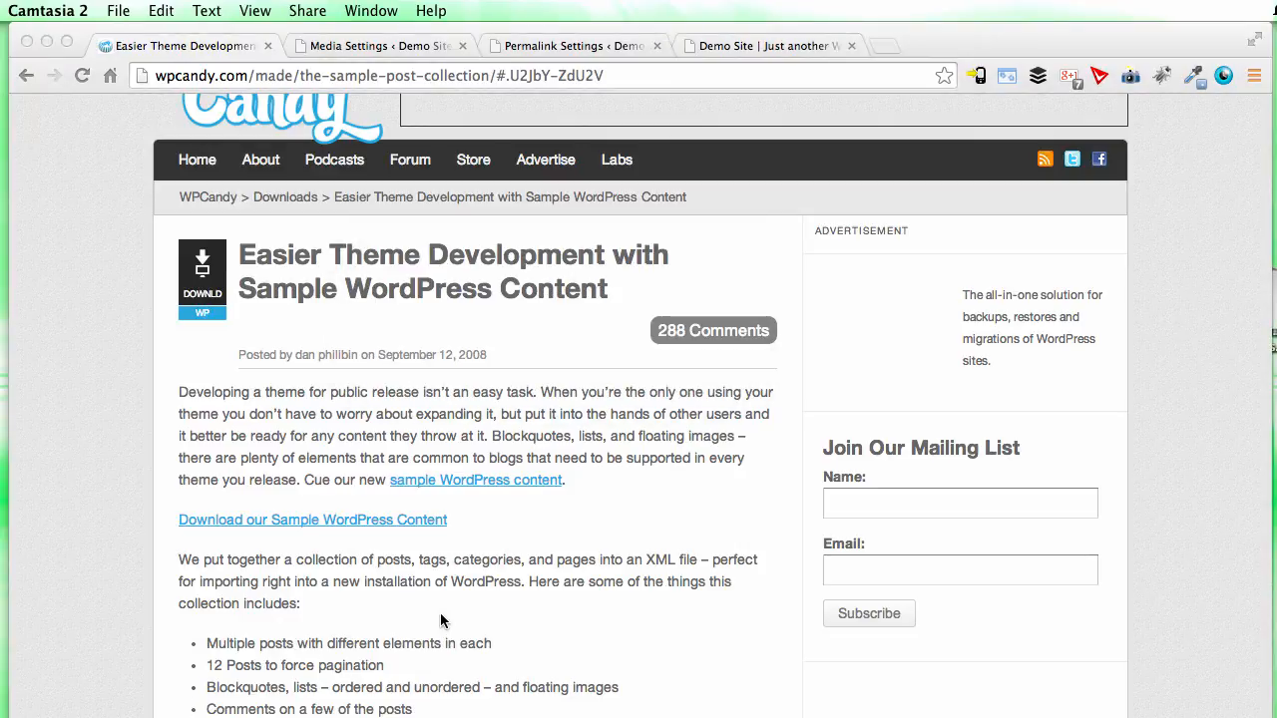
left_click(691, 440)
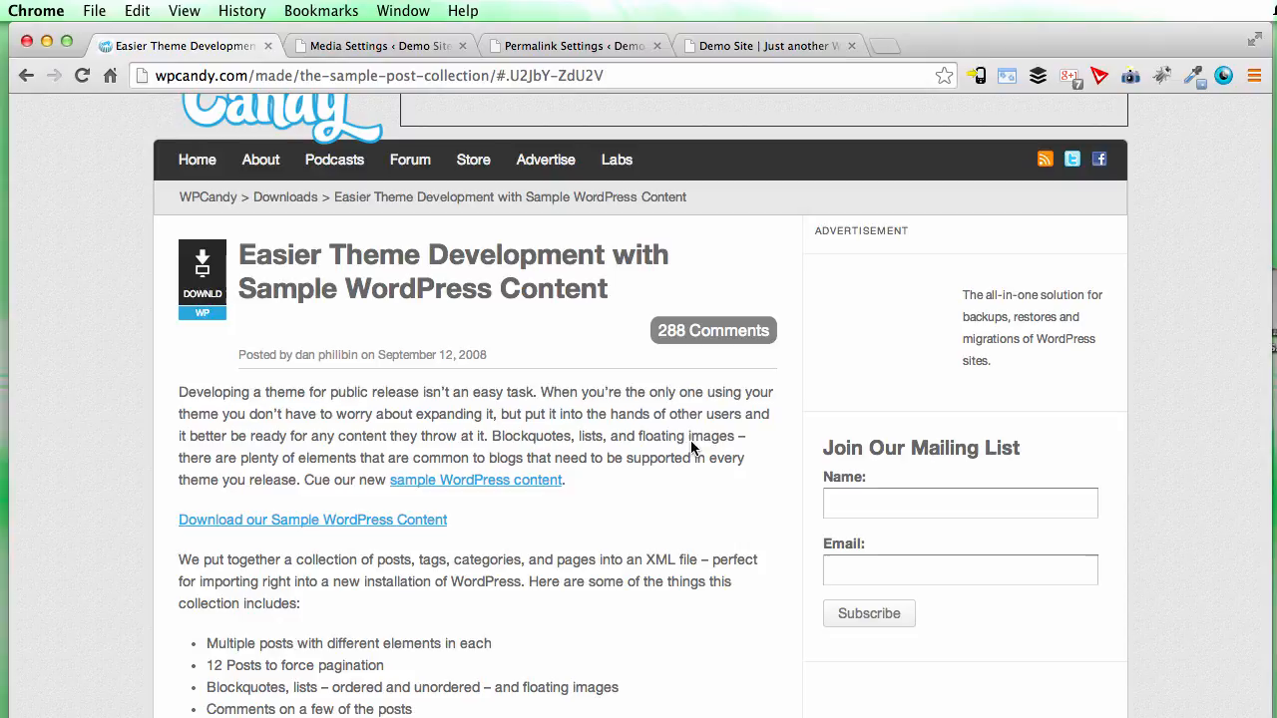
Install the WordPress Importer plugin from the Demo Site's import tools, then activate it and run the importer
left_click(369, 57)
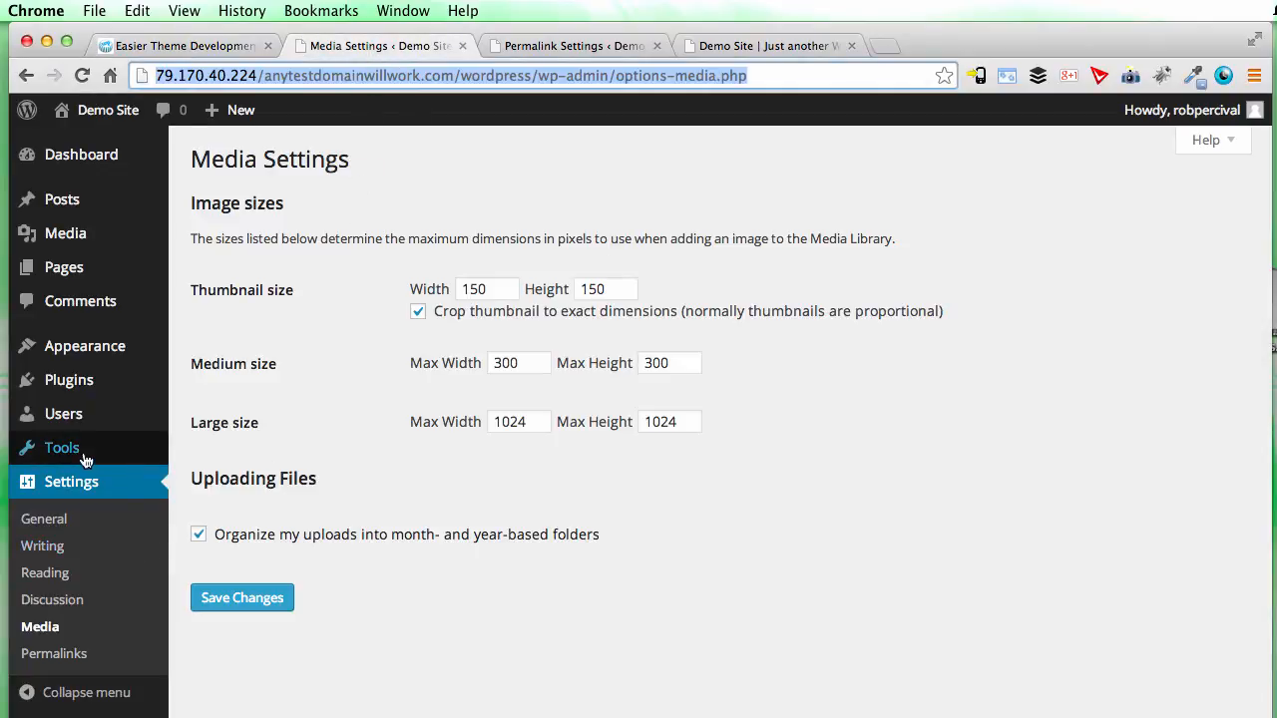
mouse_move(76, 452)
left_click(208, 479)
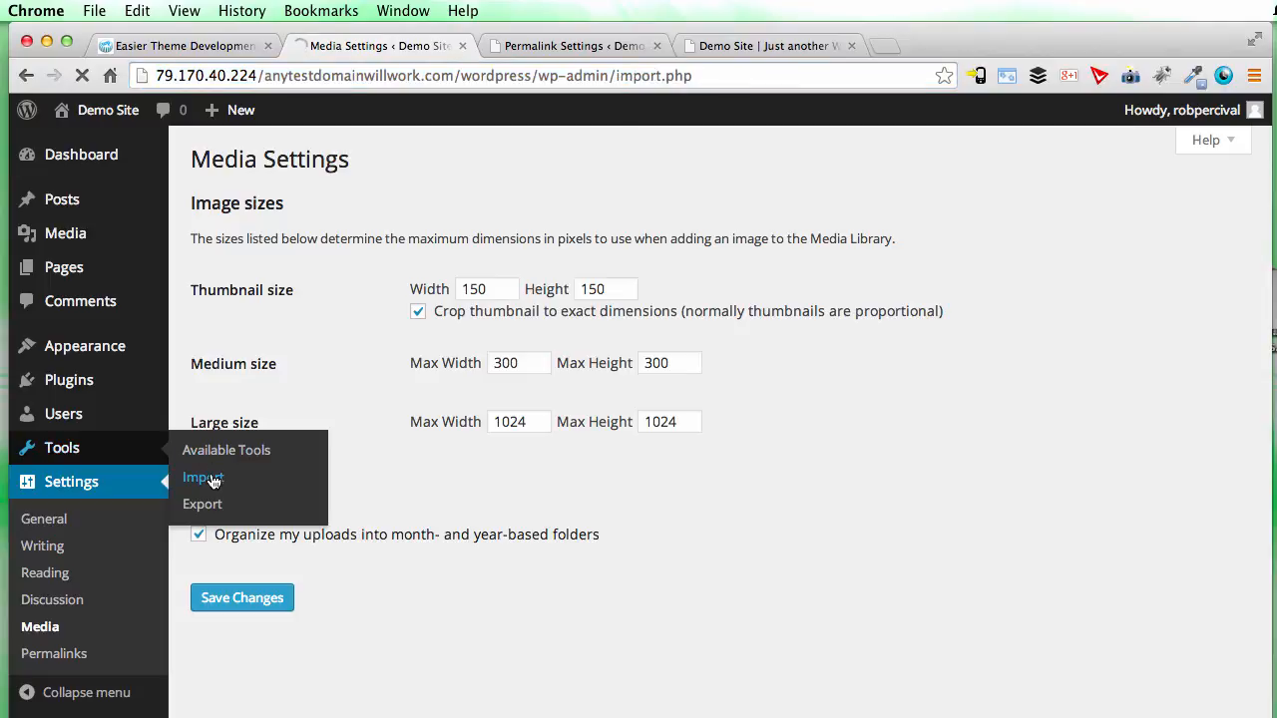
left_click(229, 503)
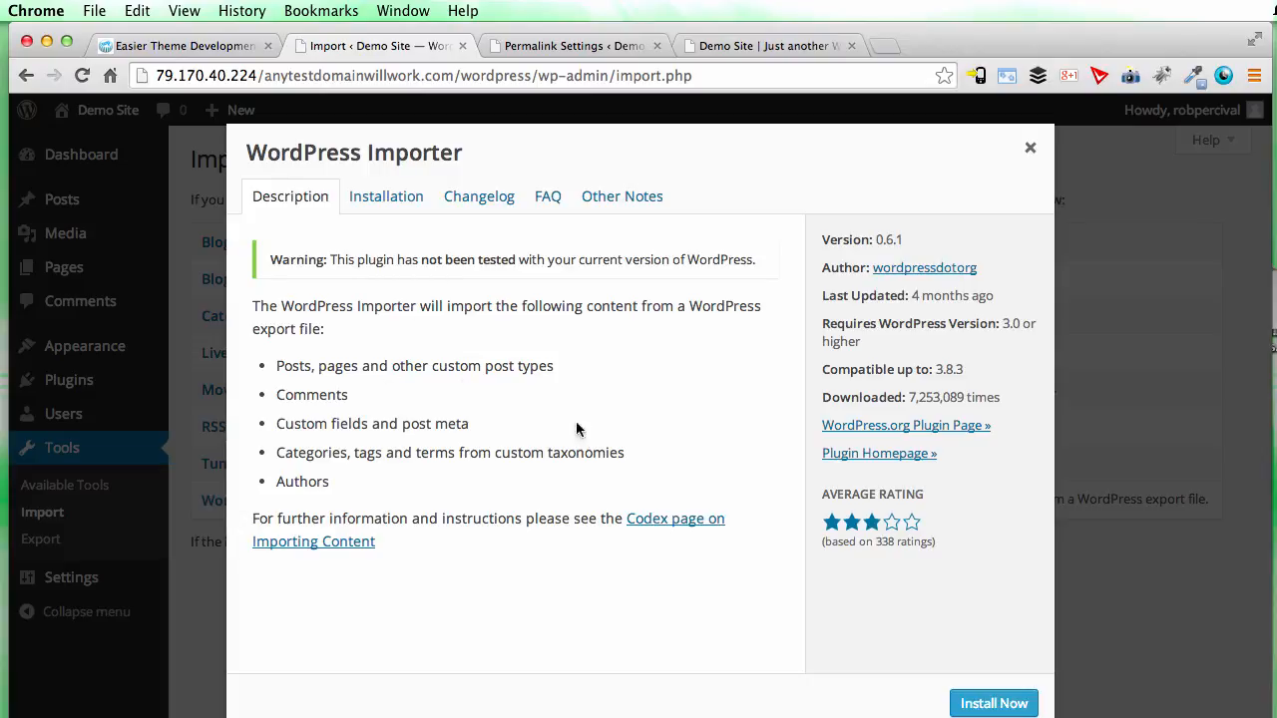
left_click(984, 703)
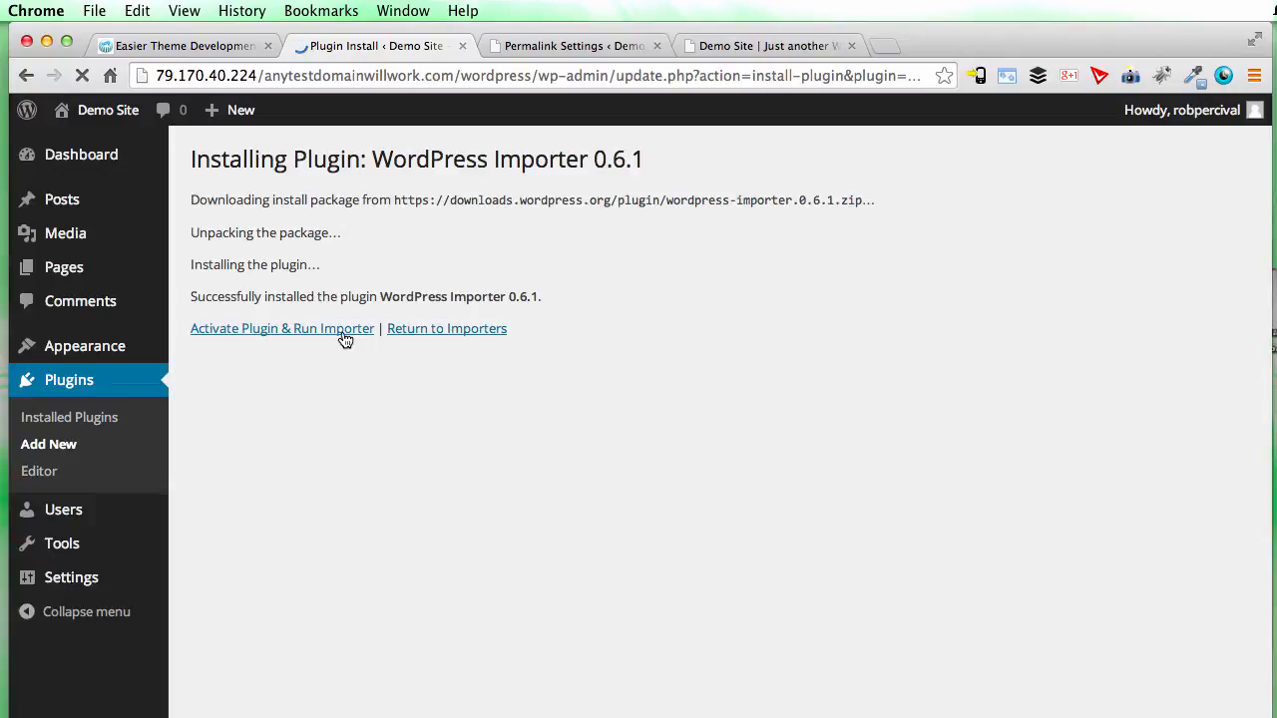
left_click(344, 331)
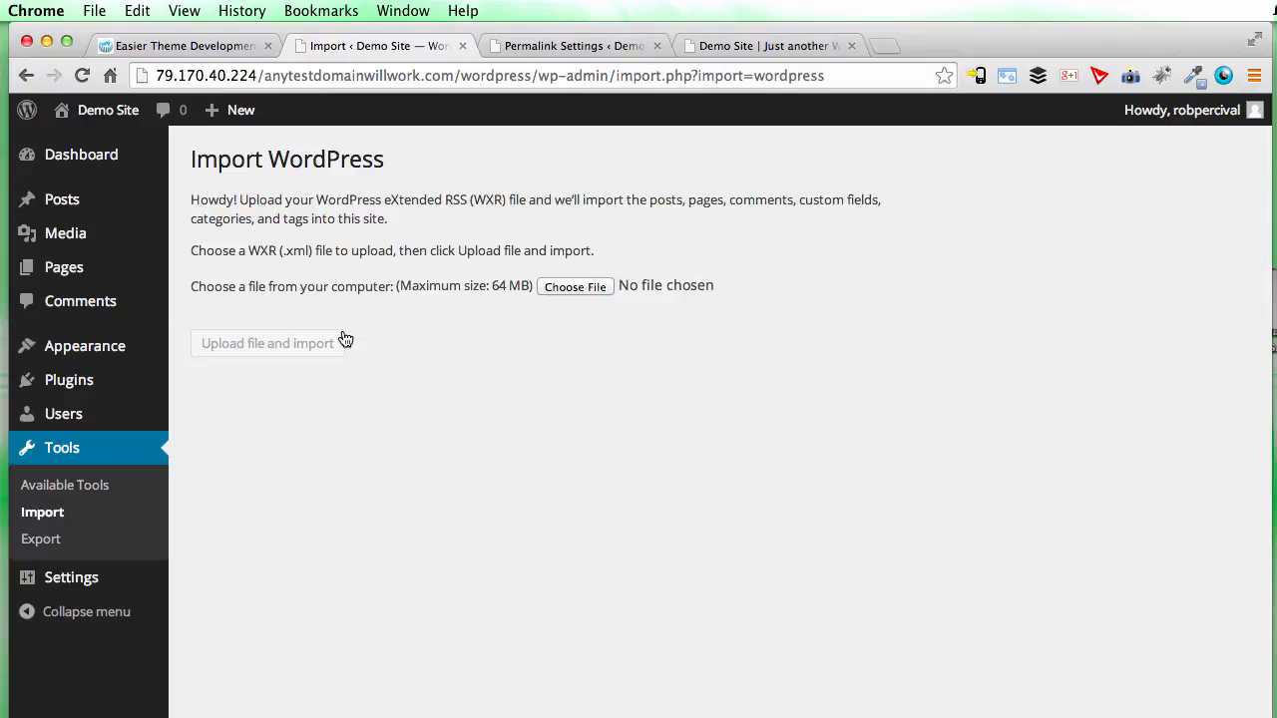
Upload posts.xml from the Desktop to the WordPress importer and run the import with the default author assignment
left_click(555, 289)
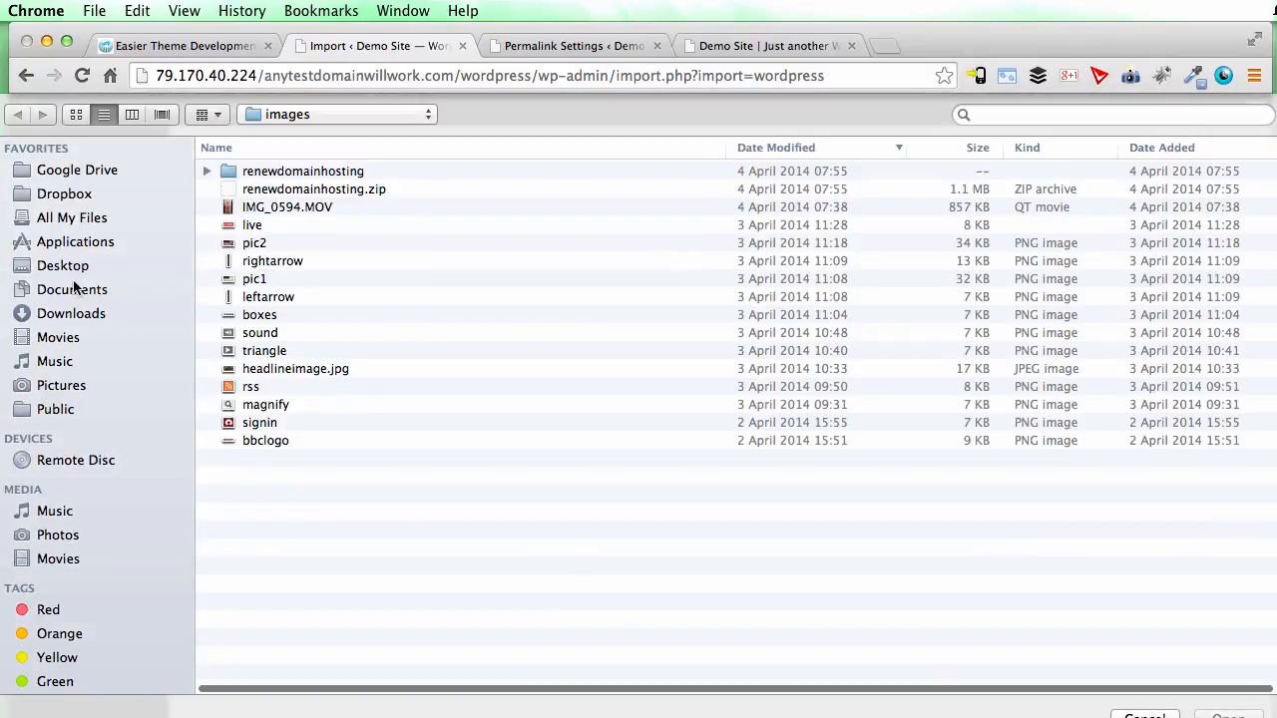
left_click(68, 266)
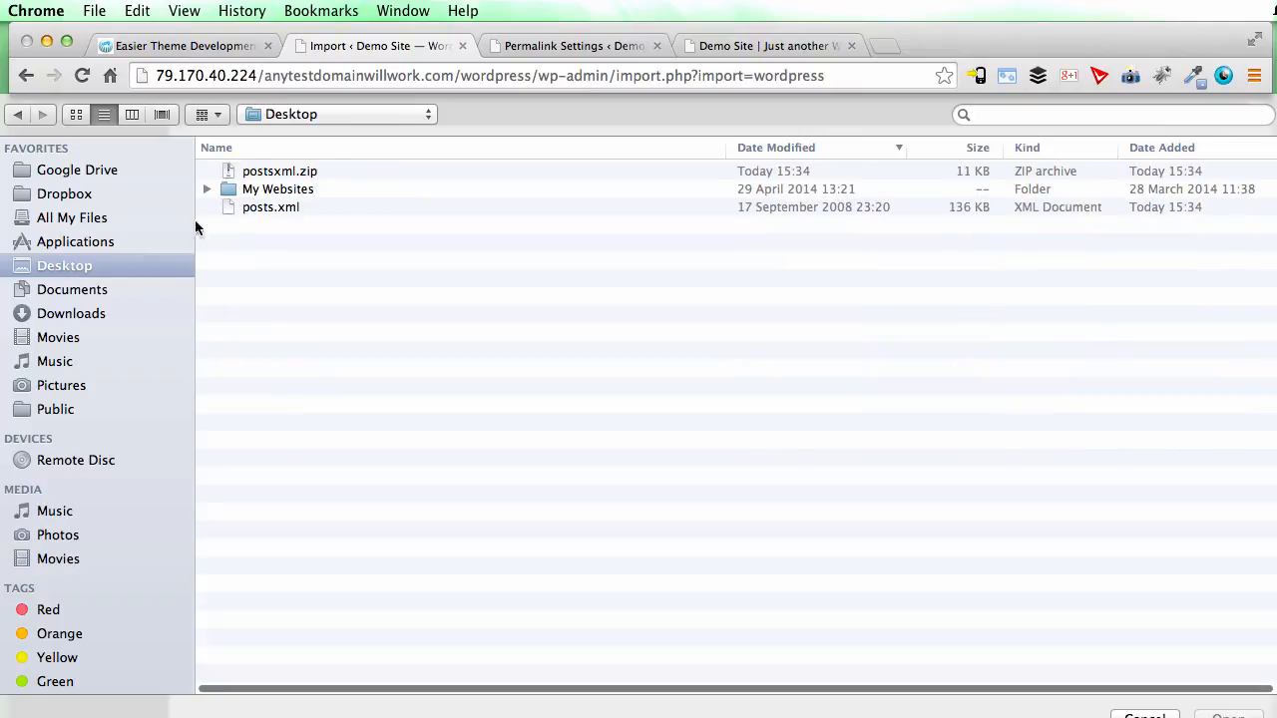
double_click(292, 207)
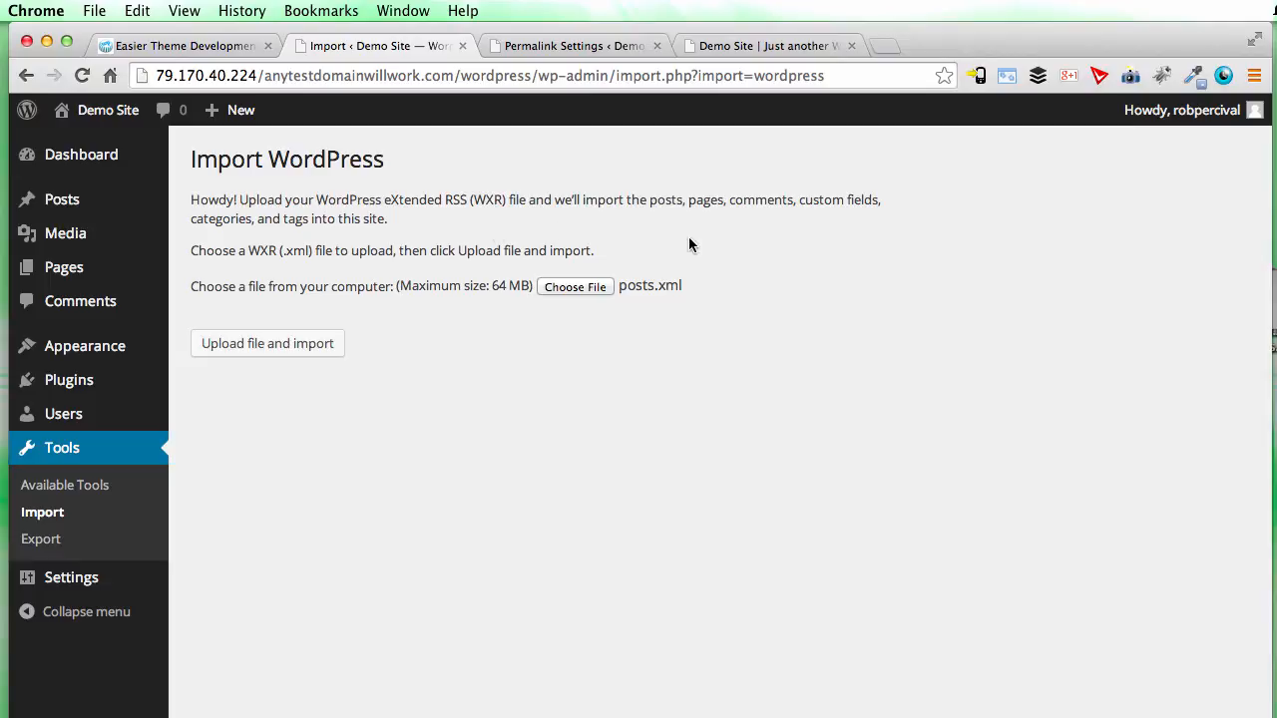
left_click(293, 344)
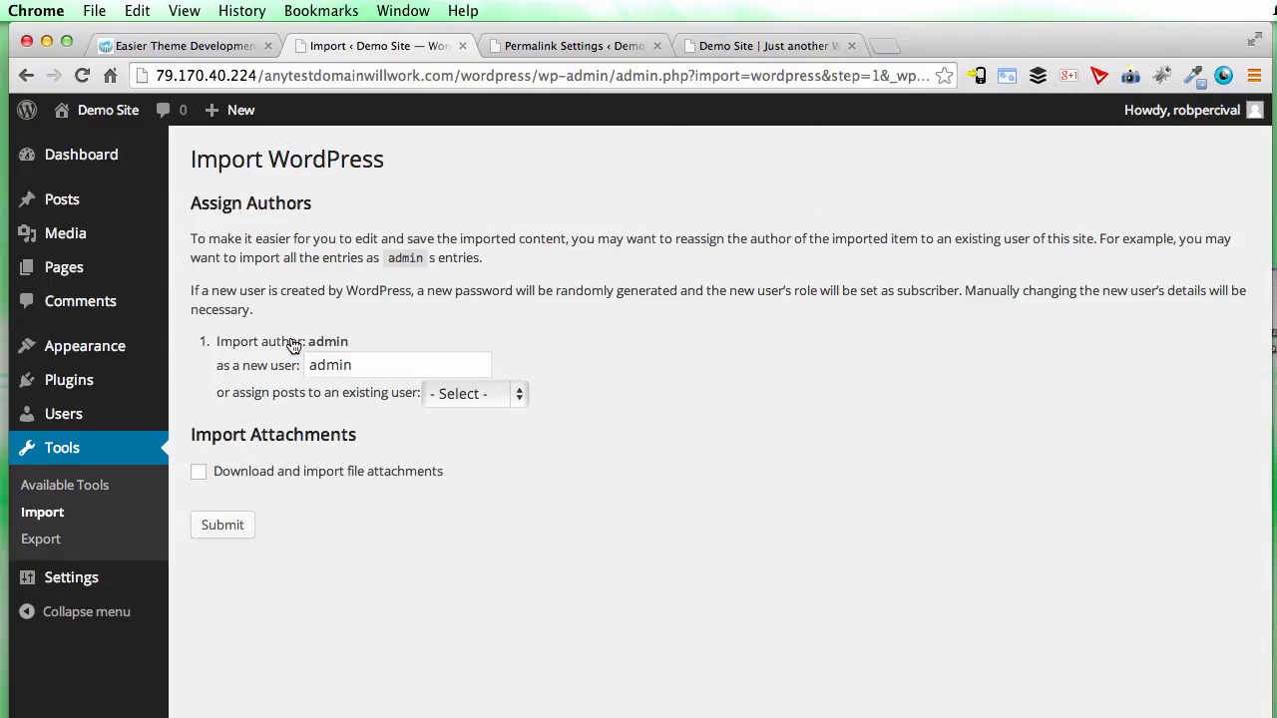
left_click(223, 527)
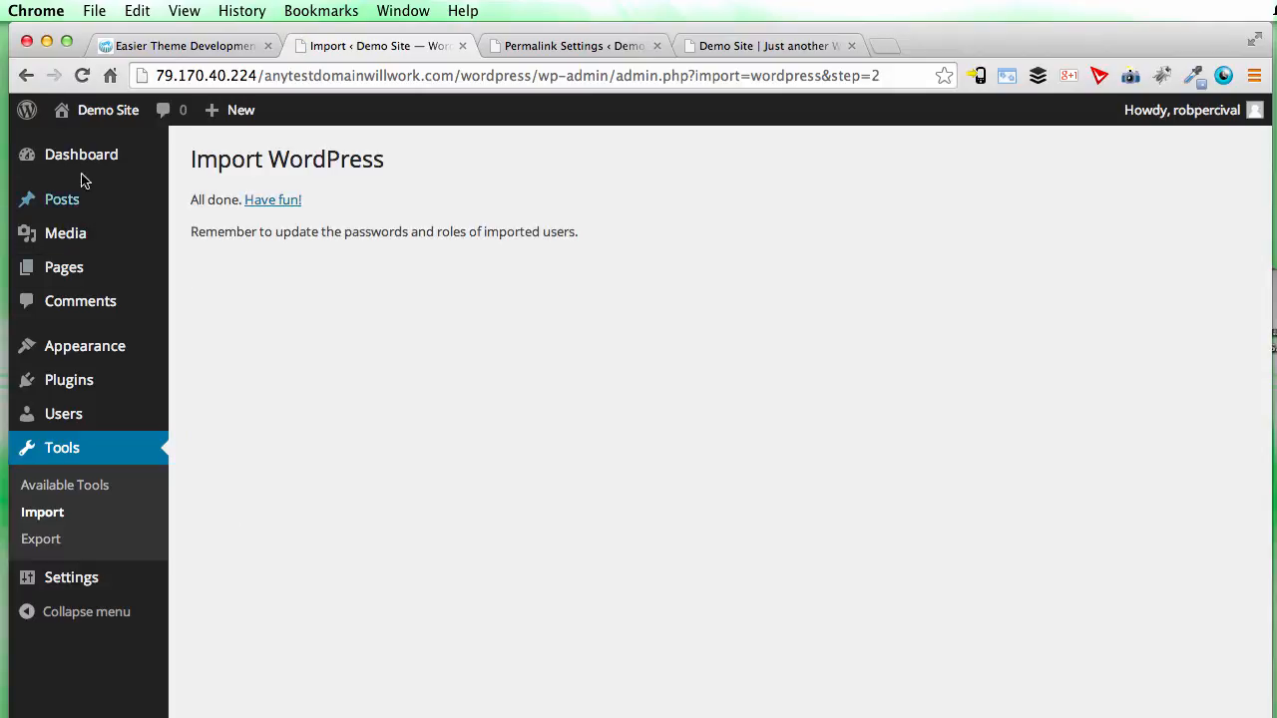
Look through the imported entries in the site's lists of all posts and all pages
left_click(64, 201)
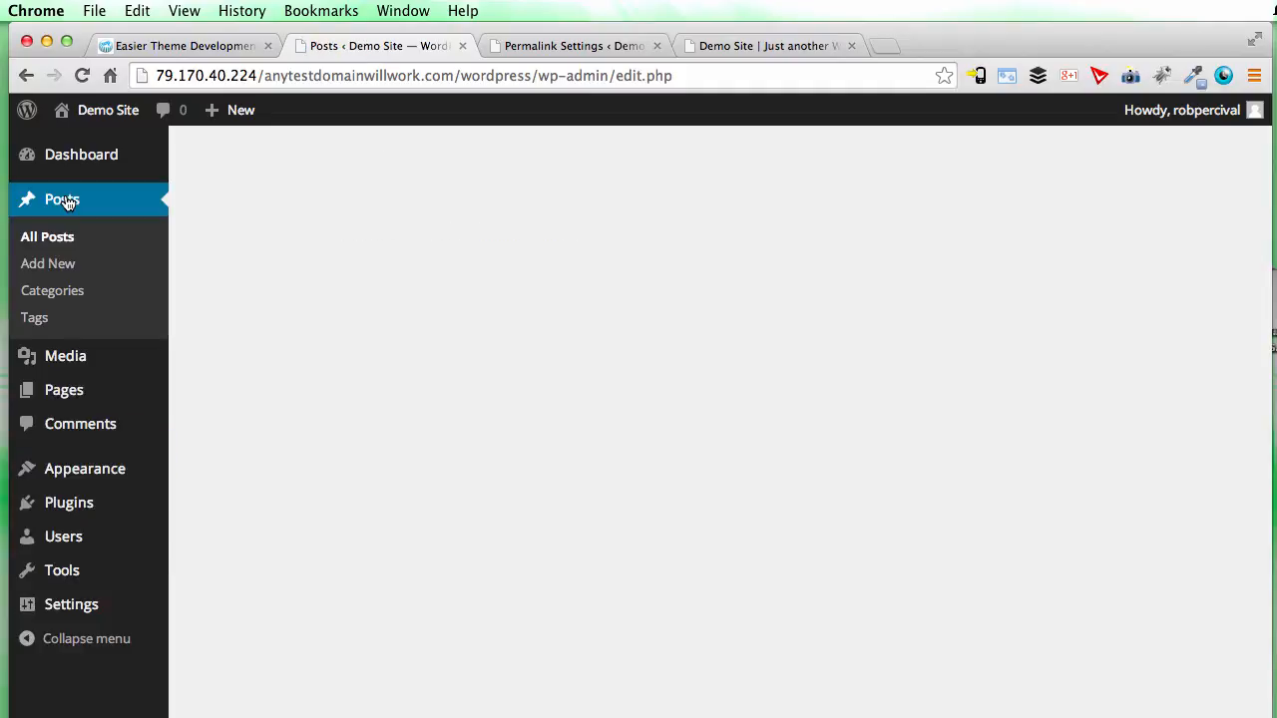
scroll(394, 318, "down", 1)
scroll(394, 318, "down", 10)
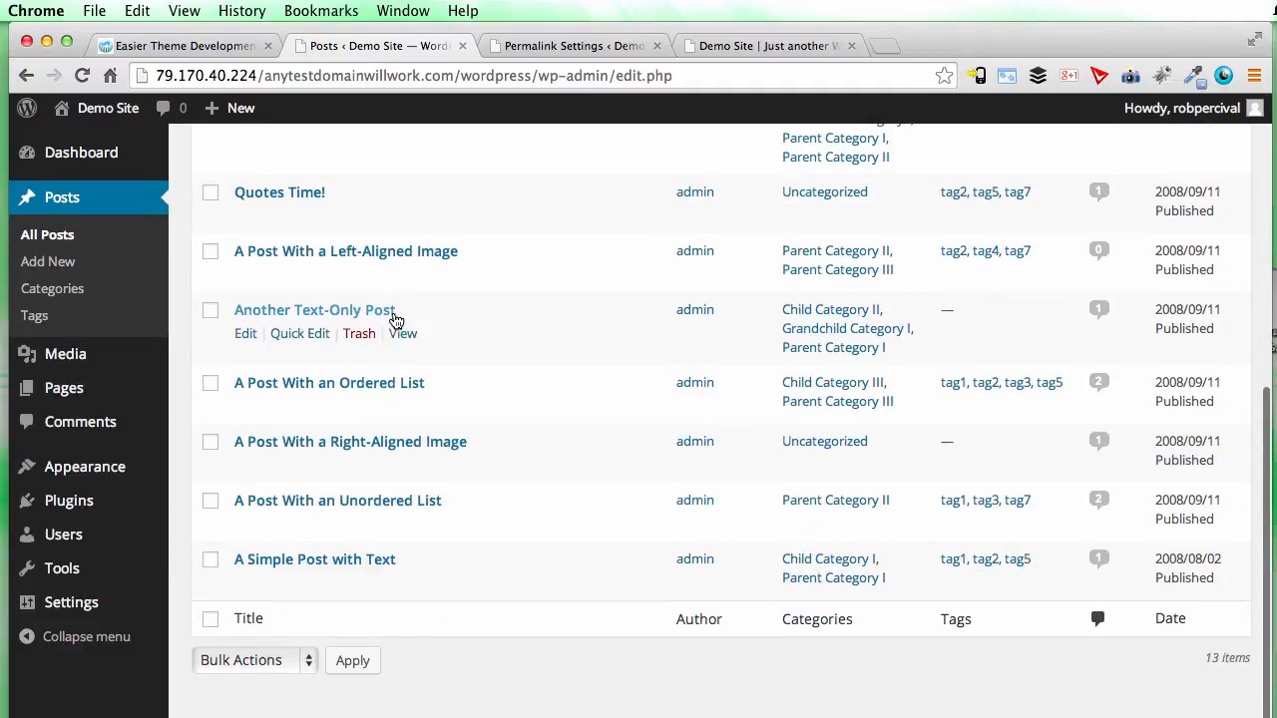
scroll(394, 319, "up", 5)
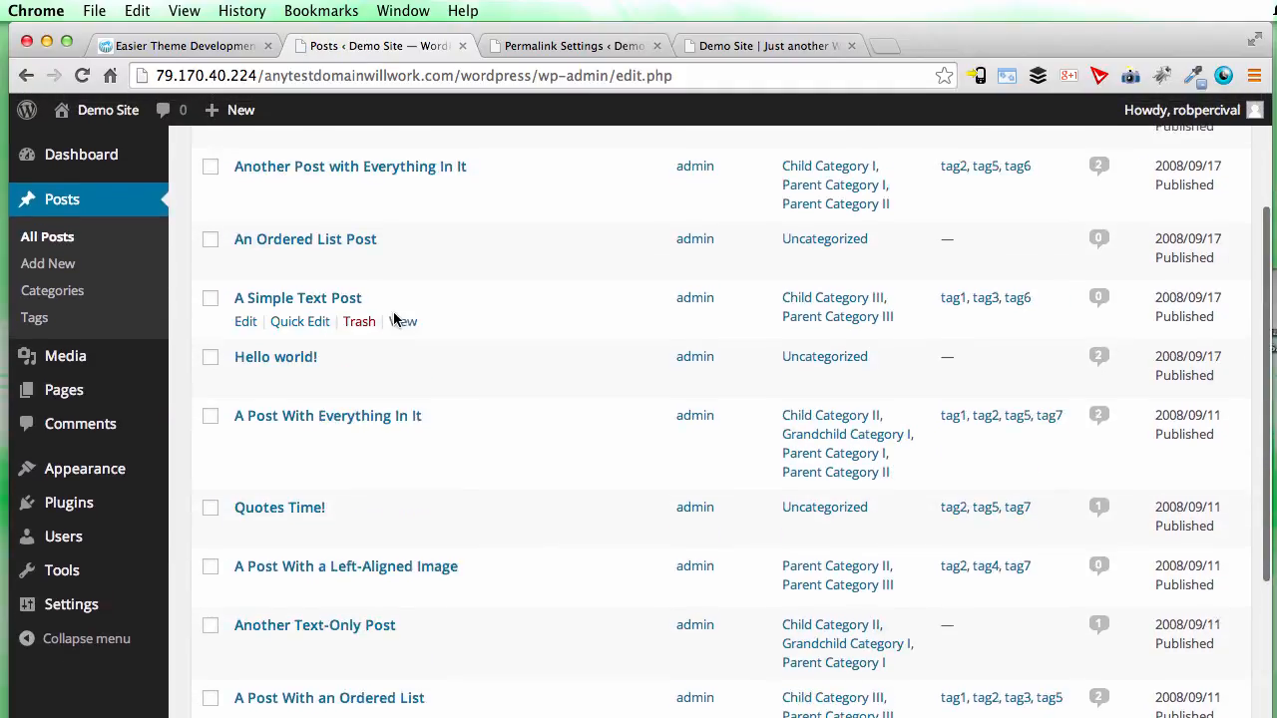
left_click(80, 392)
scroll(410, 456, "down", 5)
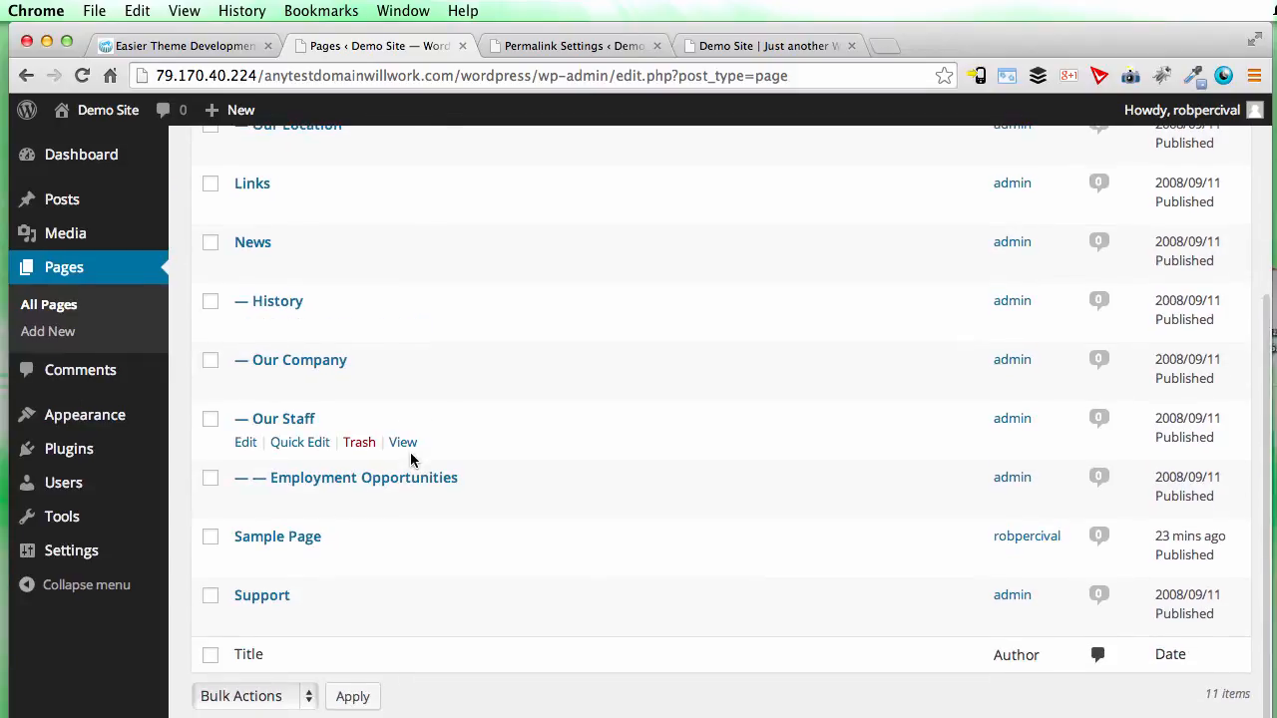
scroll(410, 456, "up", 5)
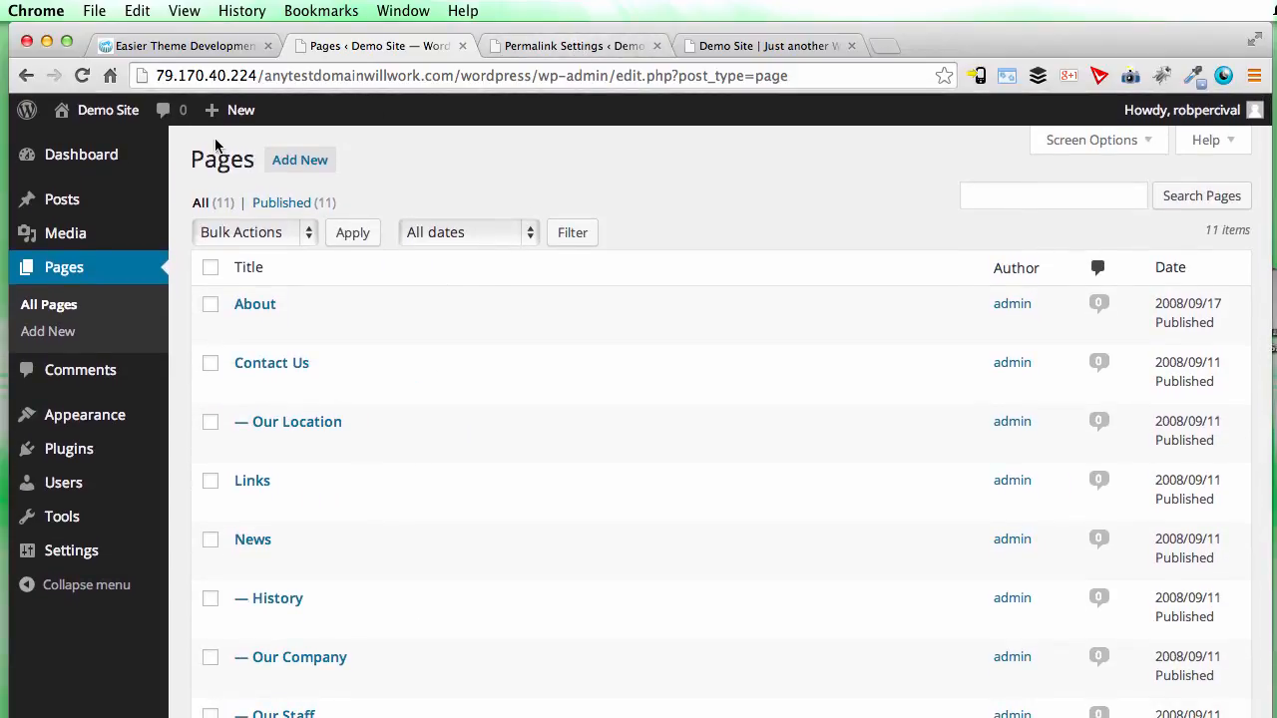
Visit the live Demo Site and review its front page, including the sidebar's archives and categories
mouse_move(110, 114)
left_click(100, 145)
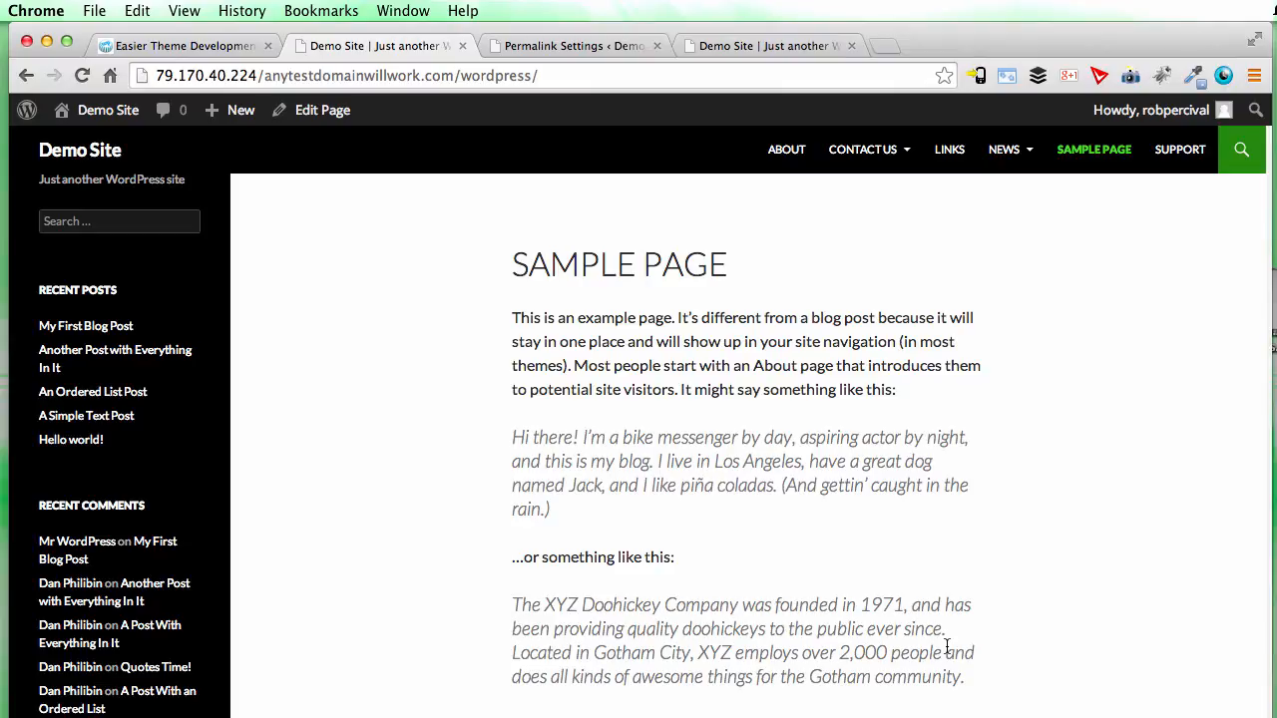
scroll(946, 644, "down", 5)
scroll(946, 646, "down", 3)
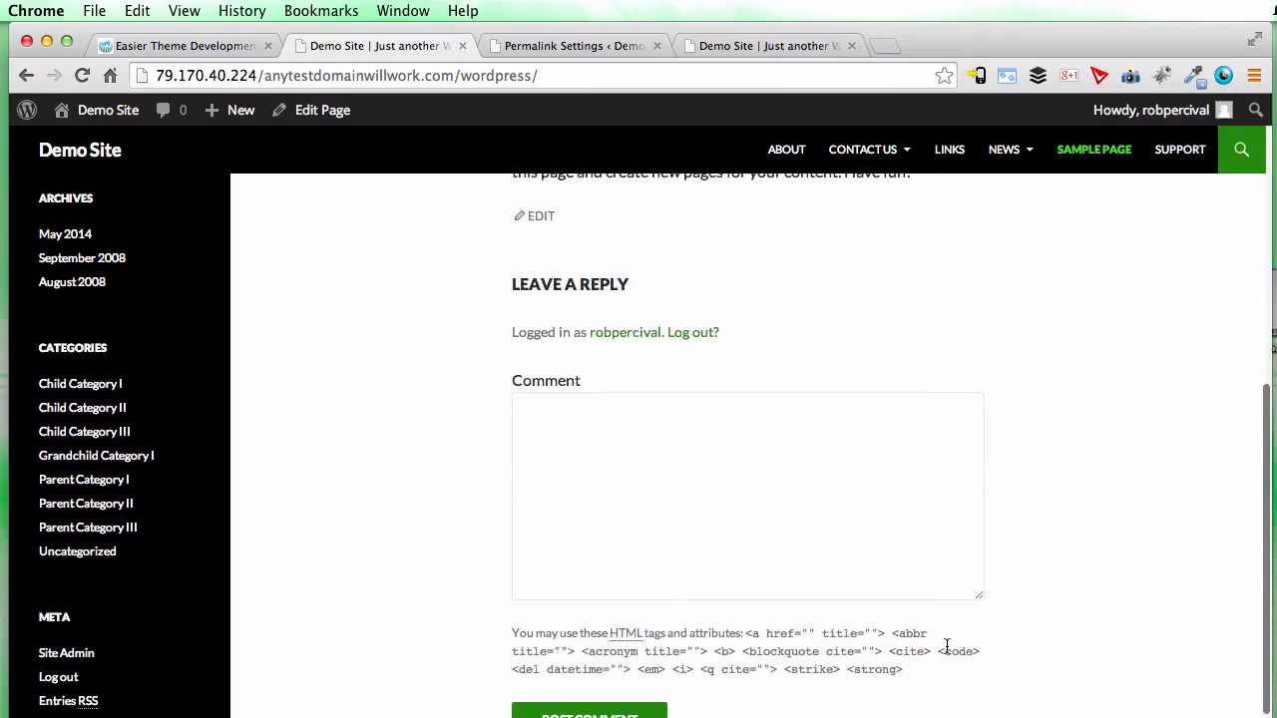
scroll(946, 647, "up", 3)
scroll(1016, 537, "up", 5)
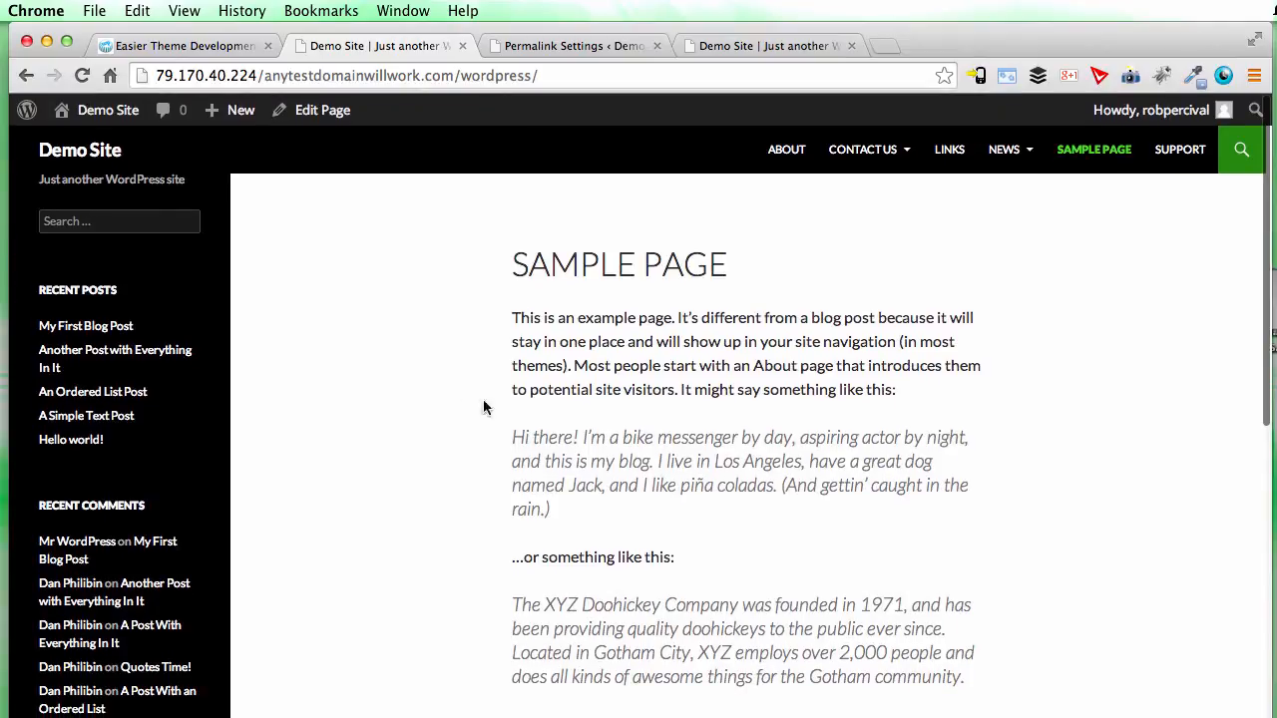
Read the recent posts My First Blog Post and Another Post with Everything In It on the live site
left_click(89, 329)
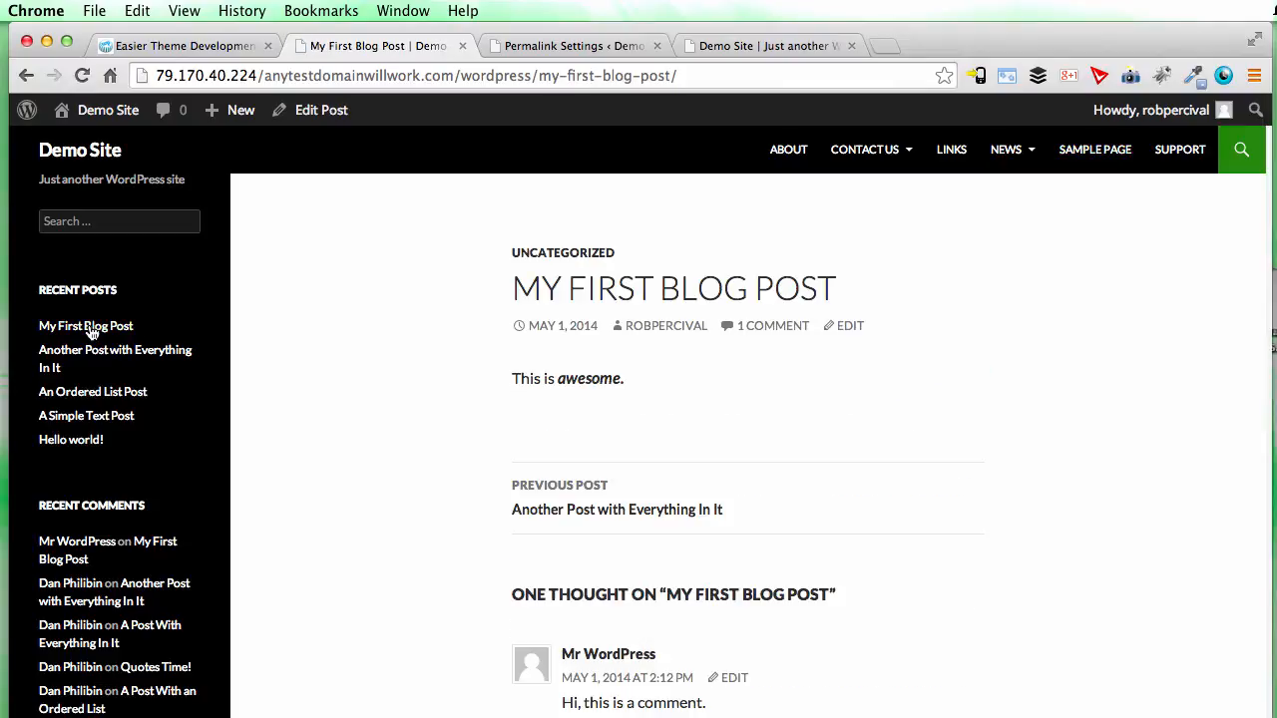
scroll(565, 345, "down", 4)
scroll(516, 305, "up", 4)
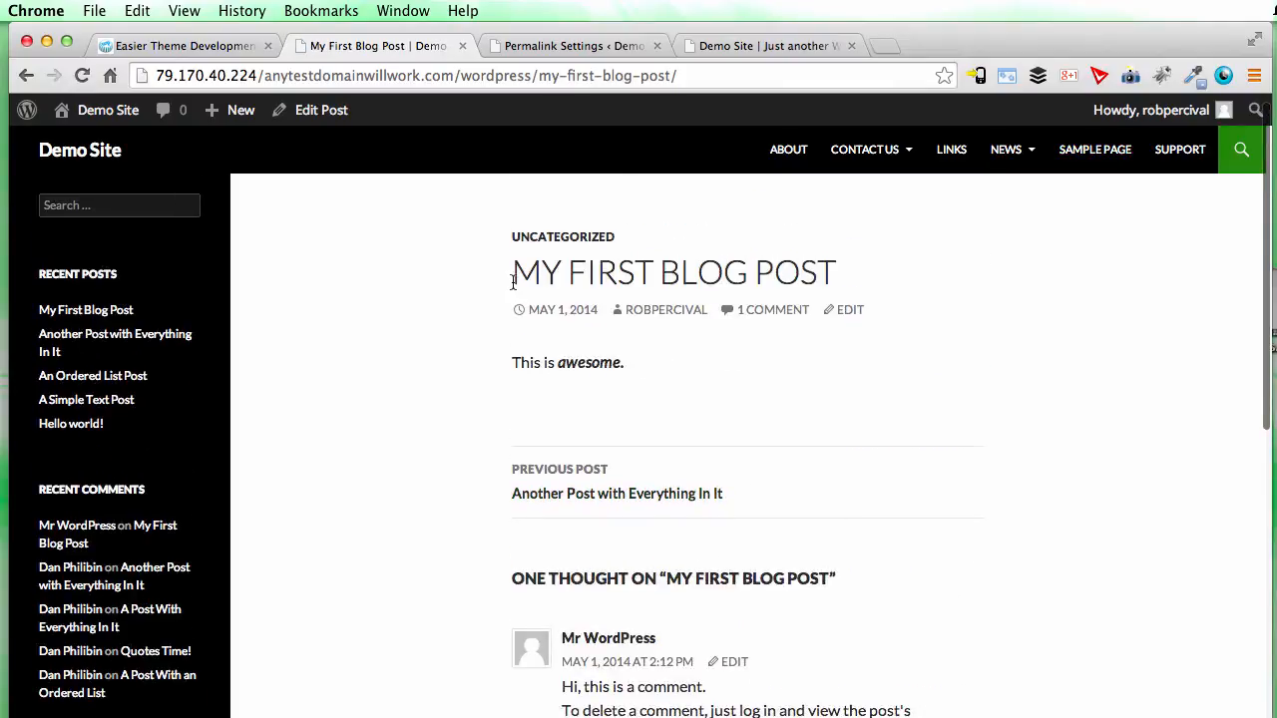
left_click(178, 336)
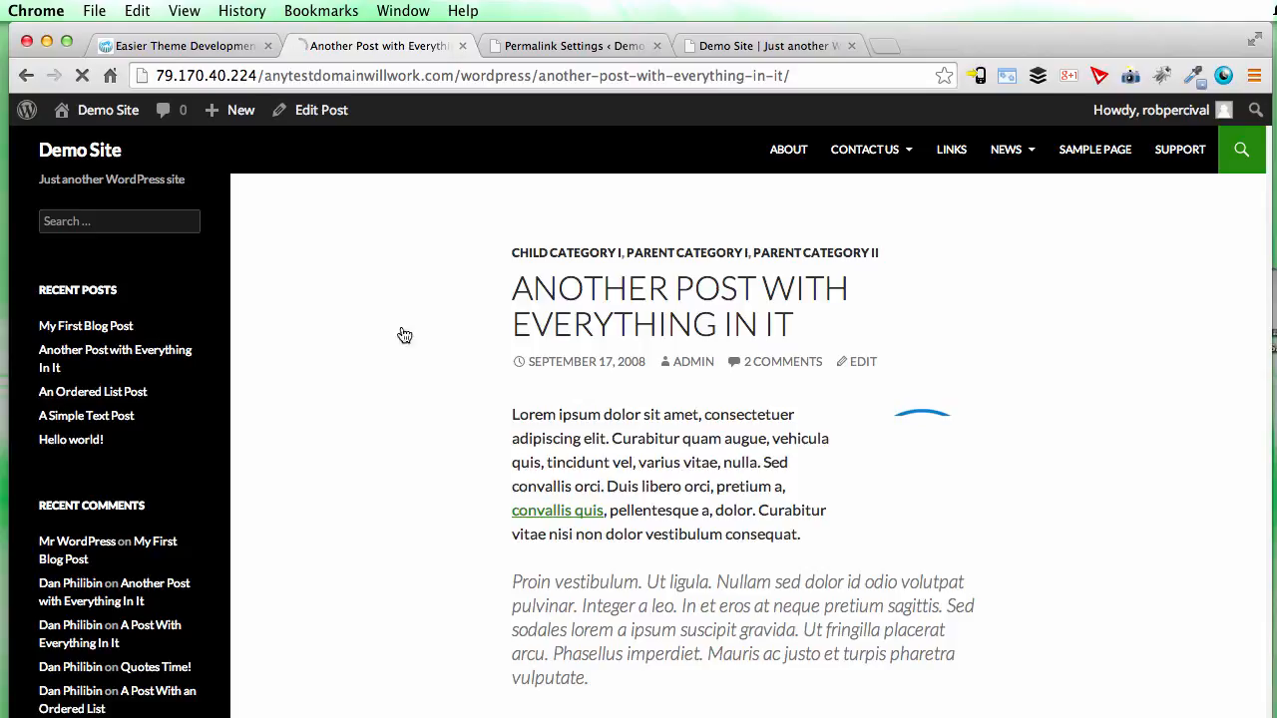
scroll(644, 365, "down", 6)
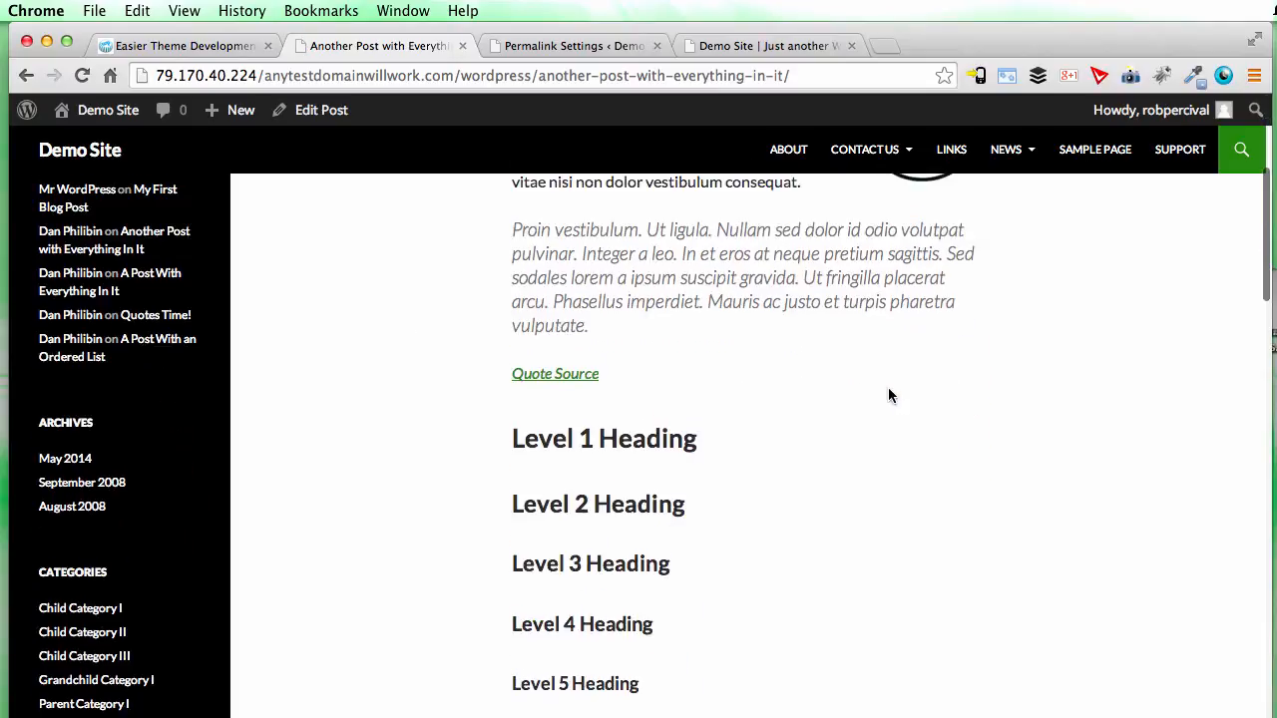
scroll(890, 396, "down", 14)
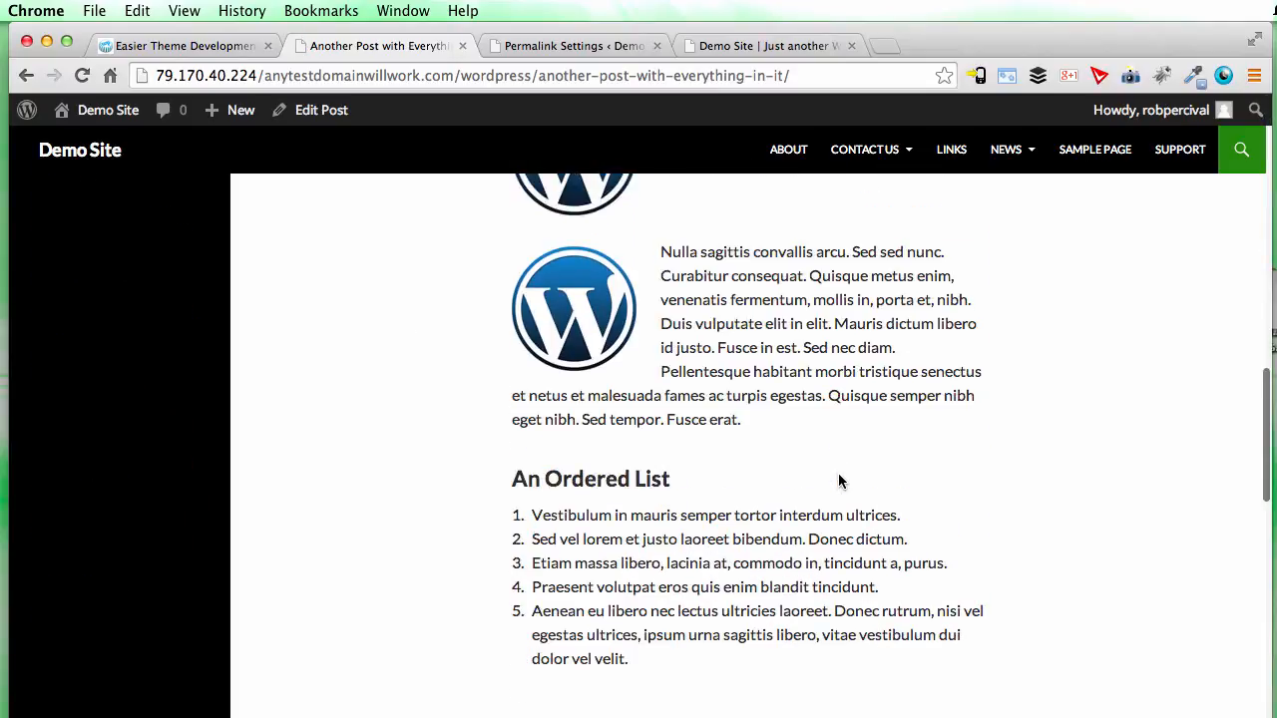
scroll(838, 480, "down", 10)
scroll(838, 481, "up", 20)
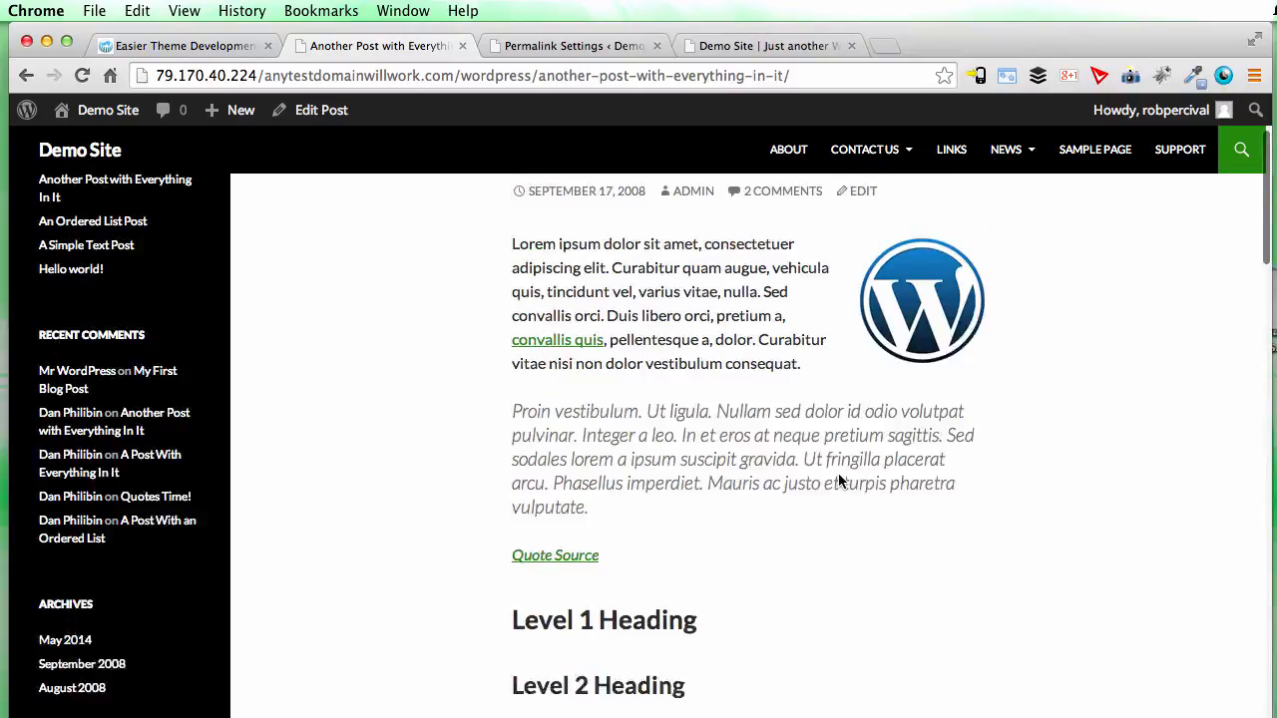
scroll(839, 481, "up", 4)
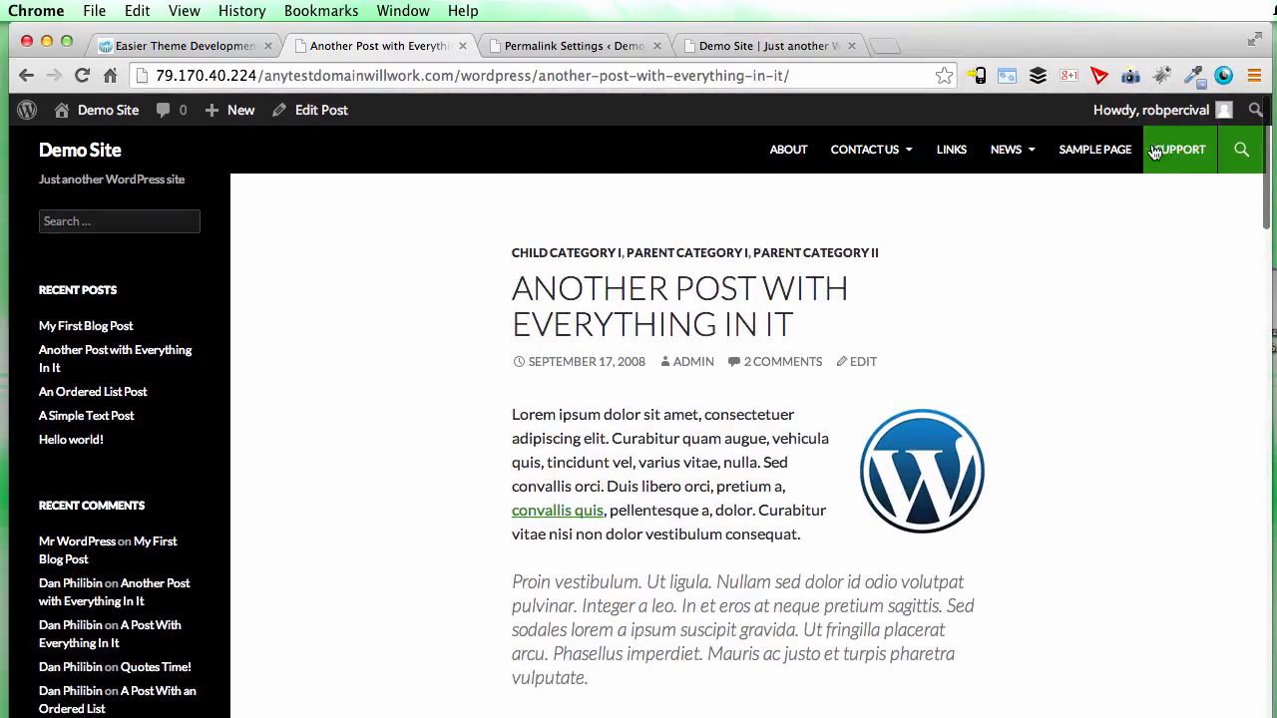
Inspect the post's site navigation and sidebar search field, and view the Child Category I archive
mouse_move(1018, 158)
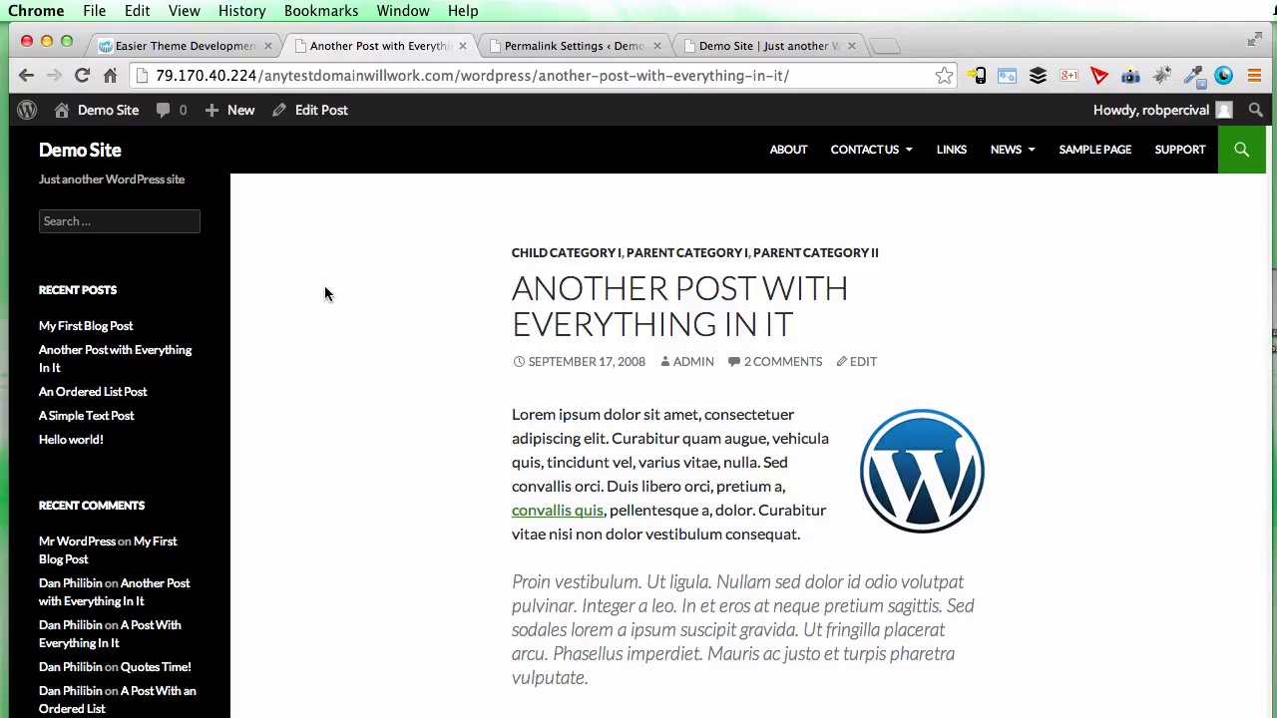
left_click(163, 225)
left_click(130, 220)
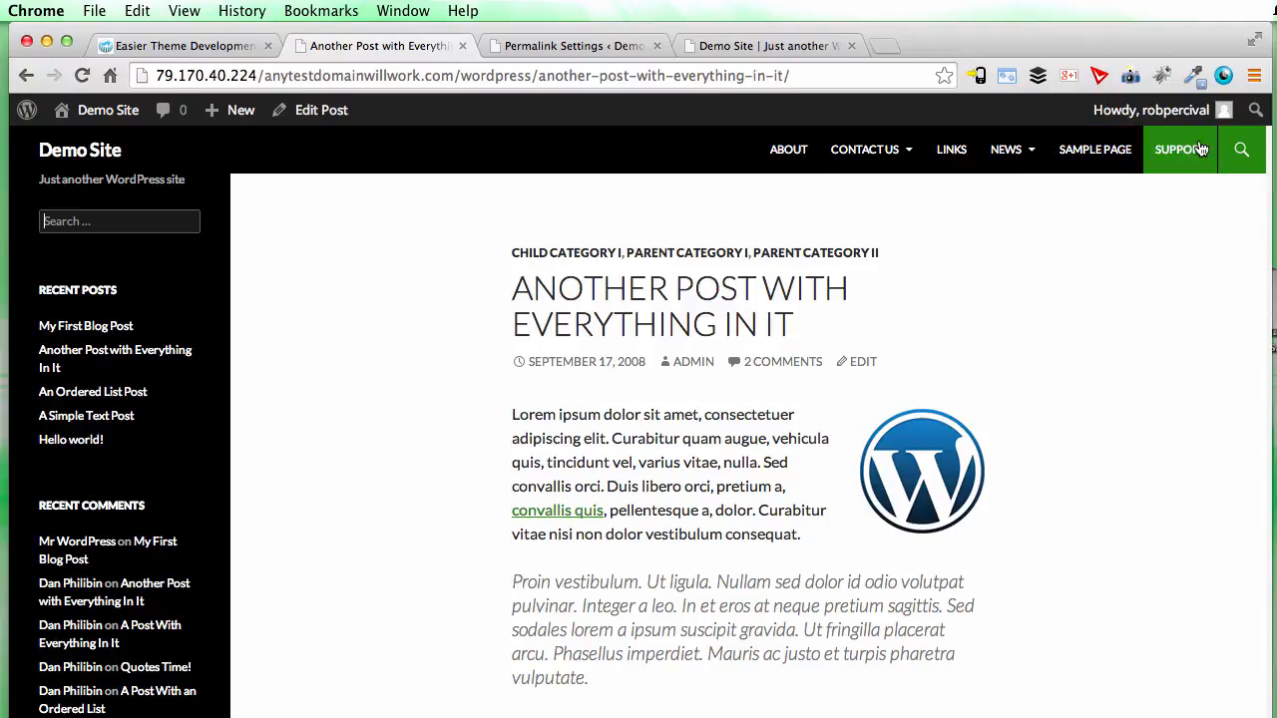
left_click(517, 254)
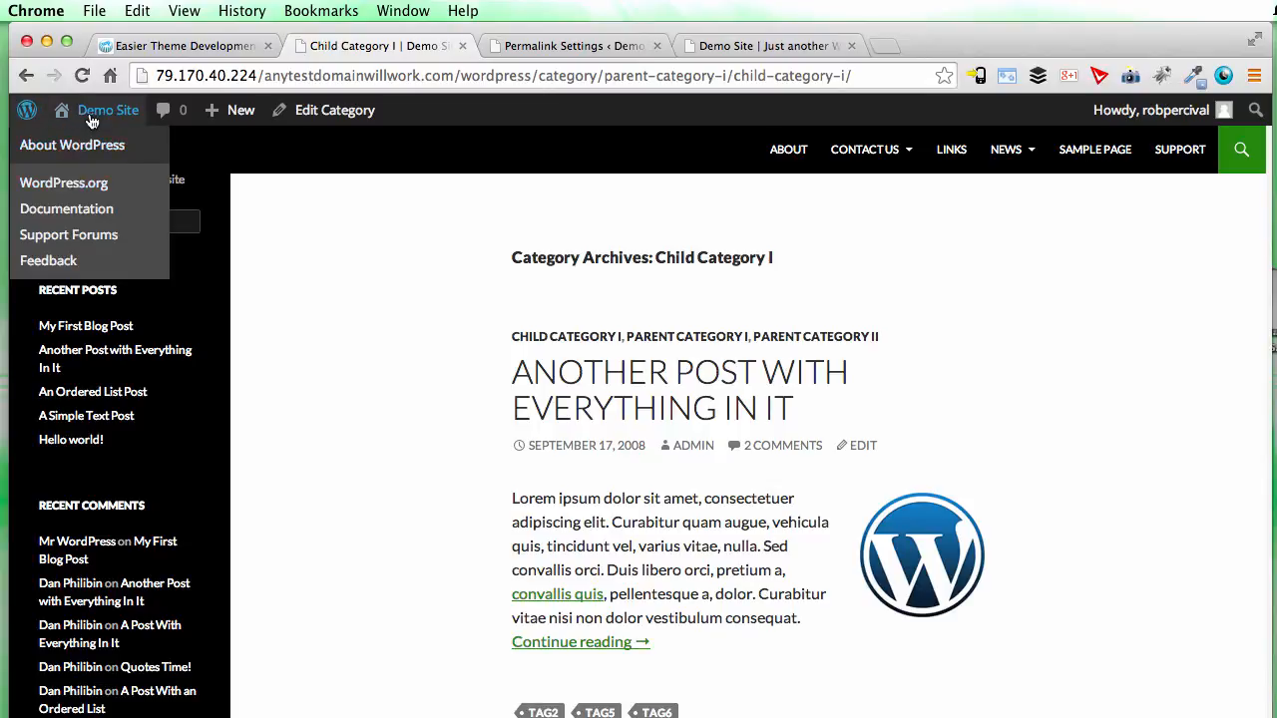
Return to the site's Dashboard and create a new navigation menu named example
mouse_move(91, 120)
left_click(97, 157)
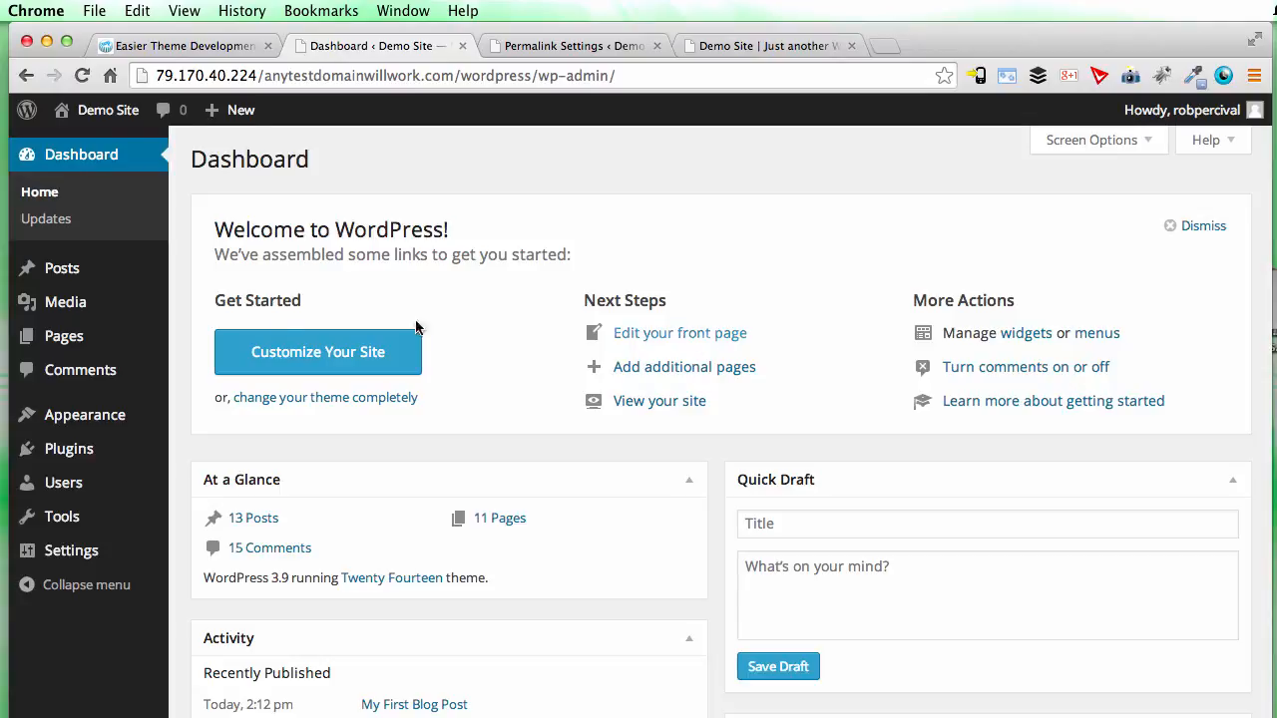
mouse_move(90, 415)
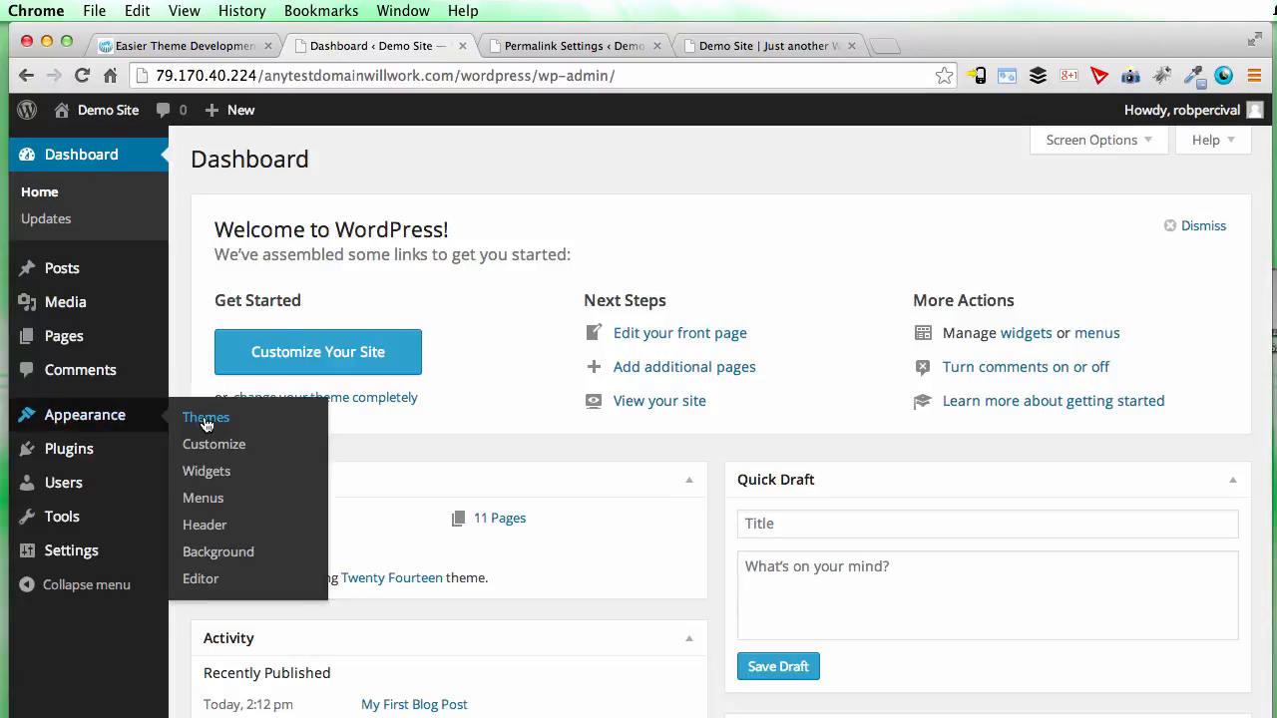
left_click(219, 498)
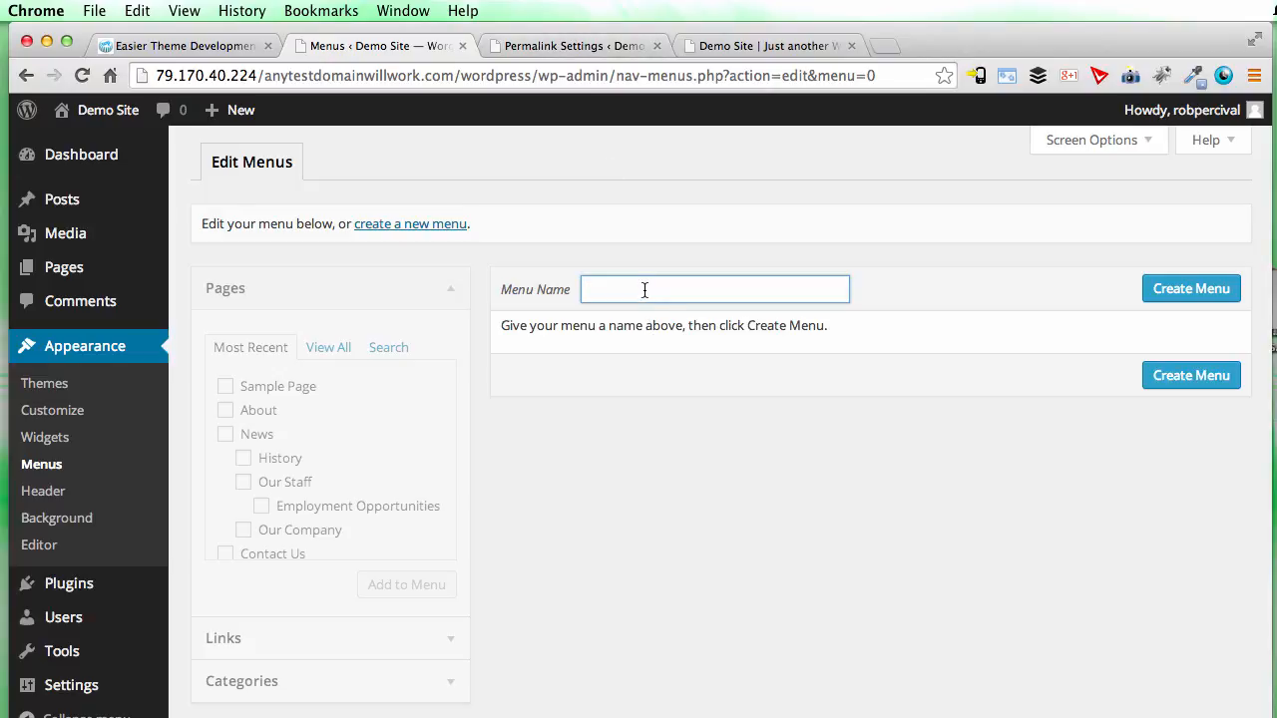
type("example")
key("Return")
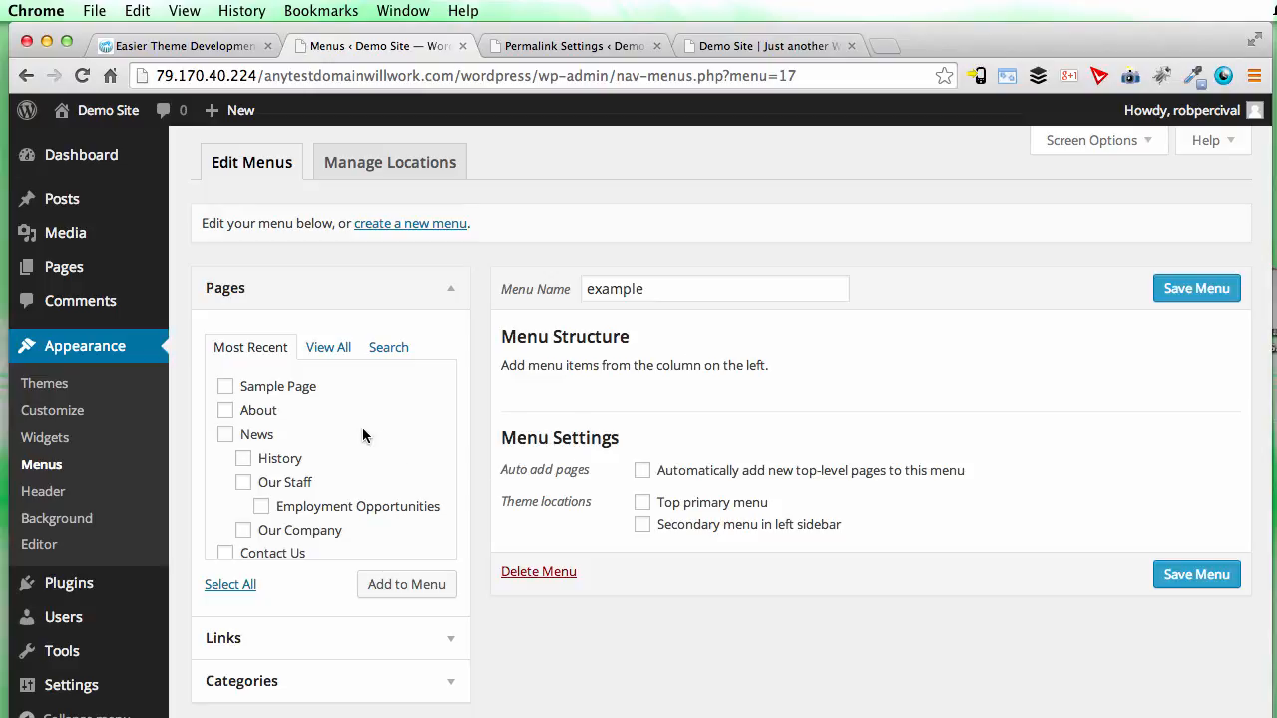
Add the pages Sample Page, About, News, Our Staff, Contact Us and Support to the example menu
left_click(225, 387)
left_click(226, 410)
left_click(227, 435)
left_click(246, 482)
left_click(225, 554)
scroll(349, 477, "down", 3)
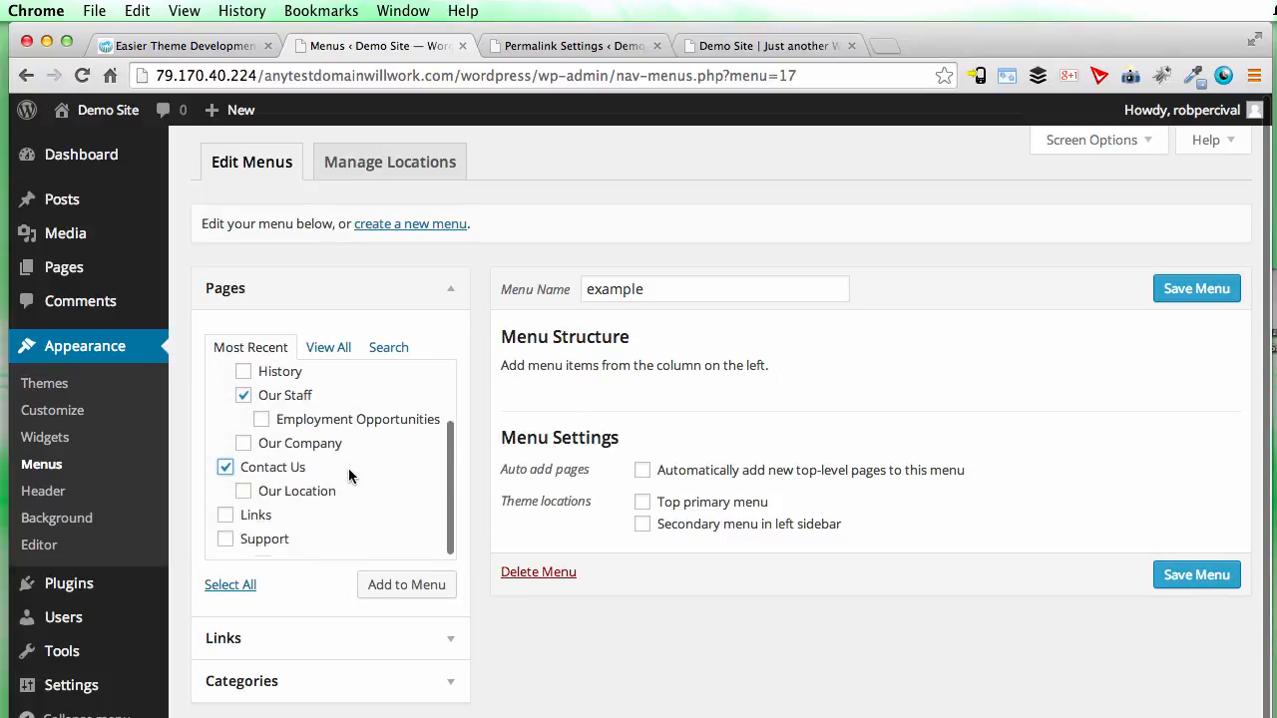
left_click(226, 529)
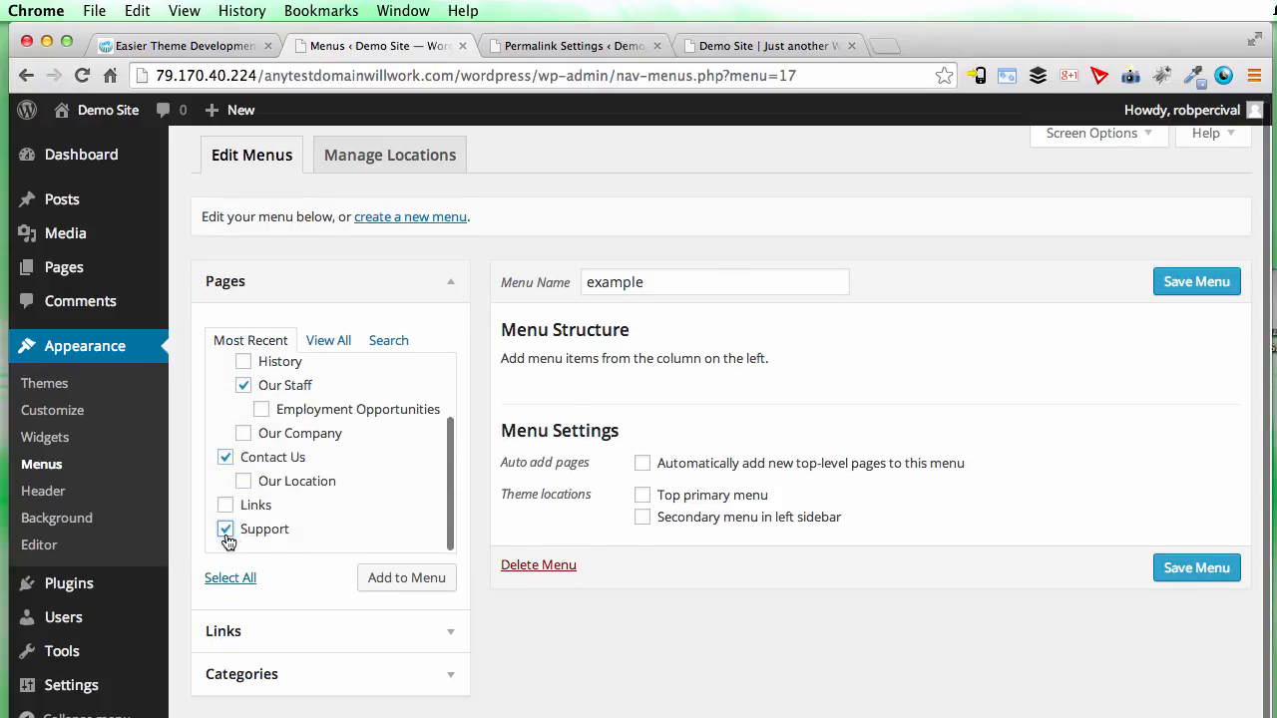
left_click(421, 574)
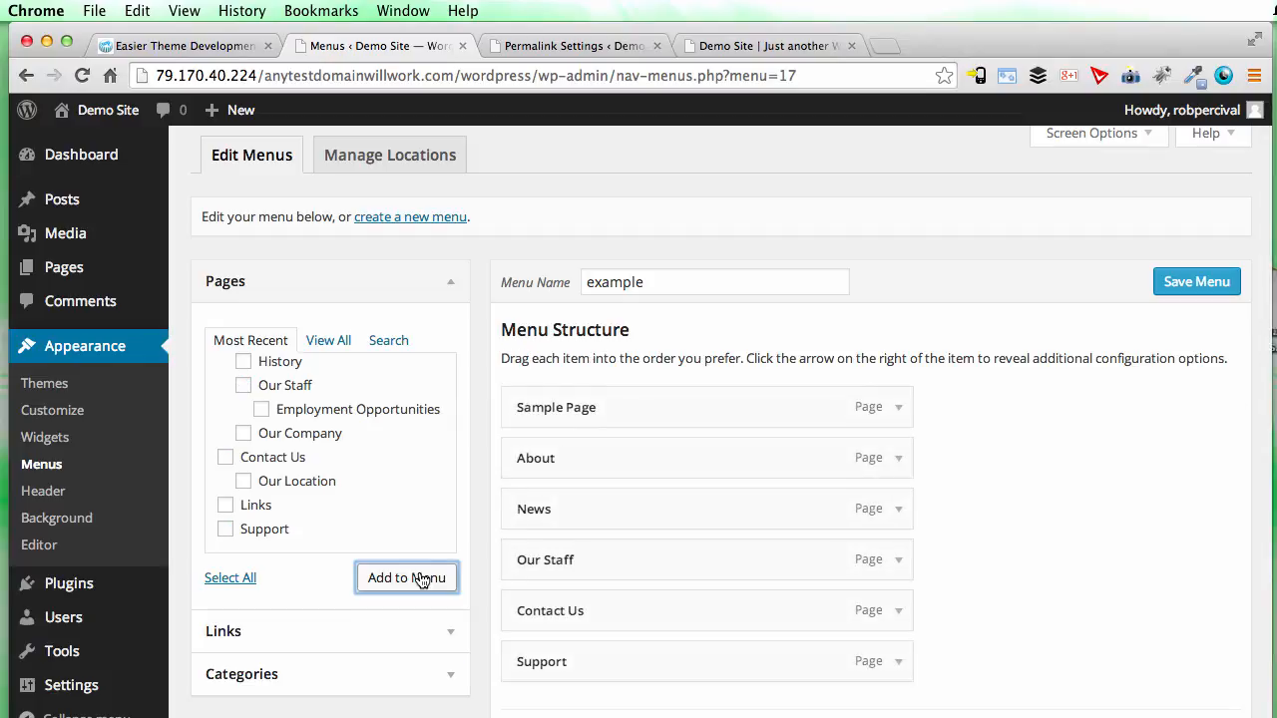
Move Sample Page below News and nest Support as a sub item of Contact Us, saving the example menu
scroll(992, 450, "down", 3)
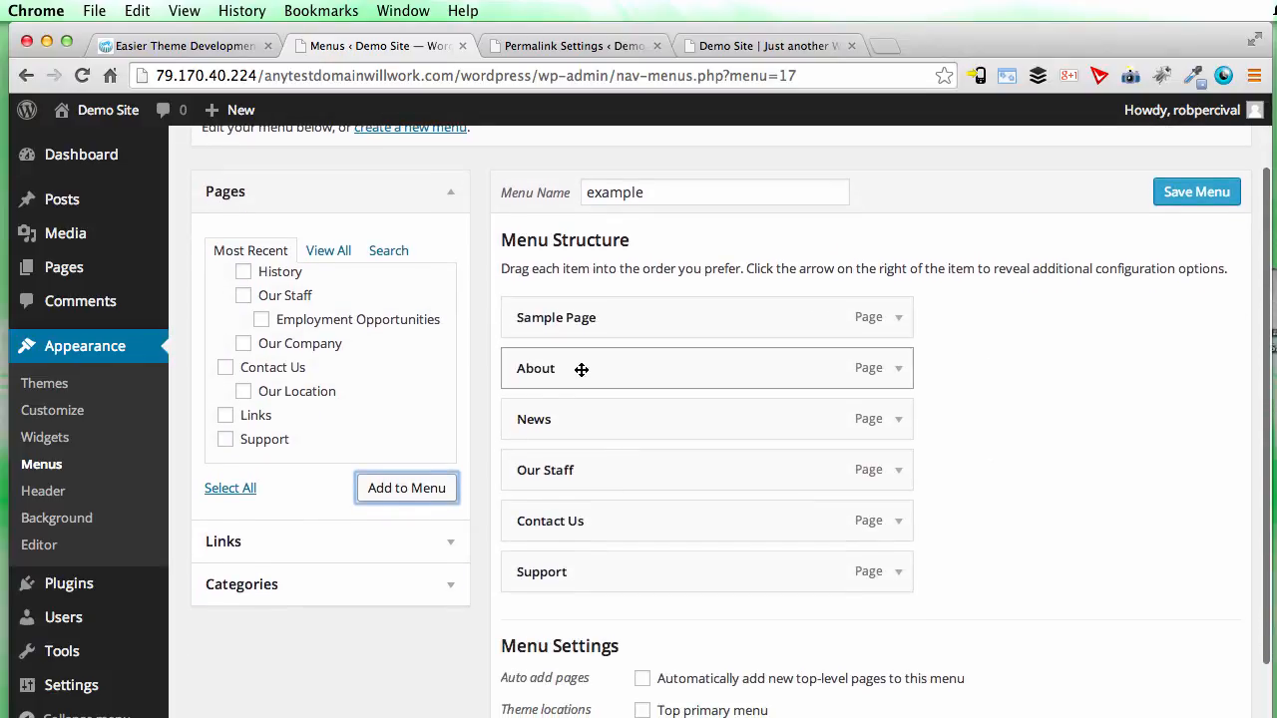
left_click_drag(582, 319, 546, 417)
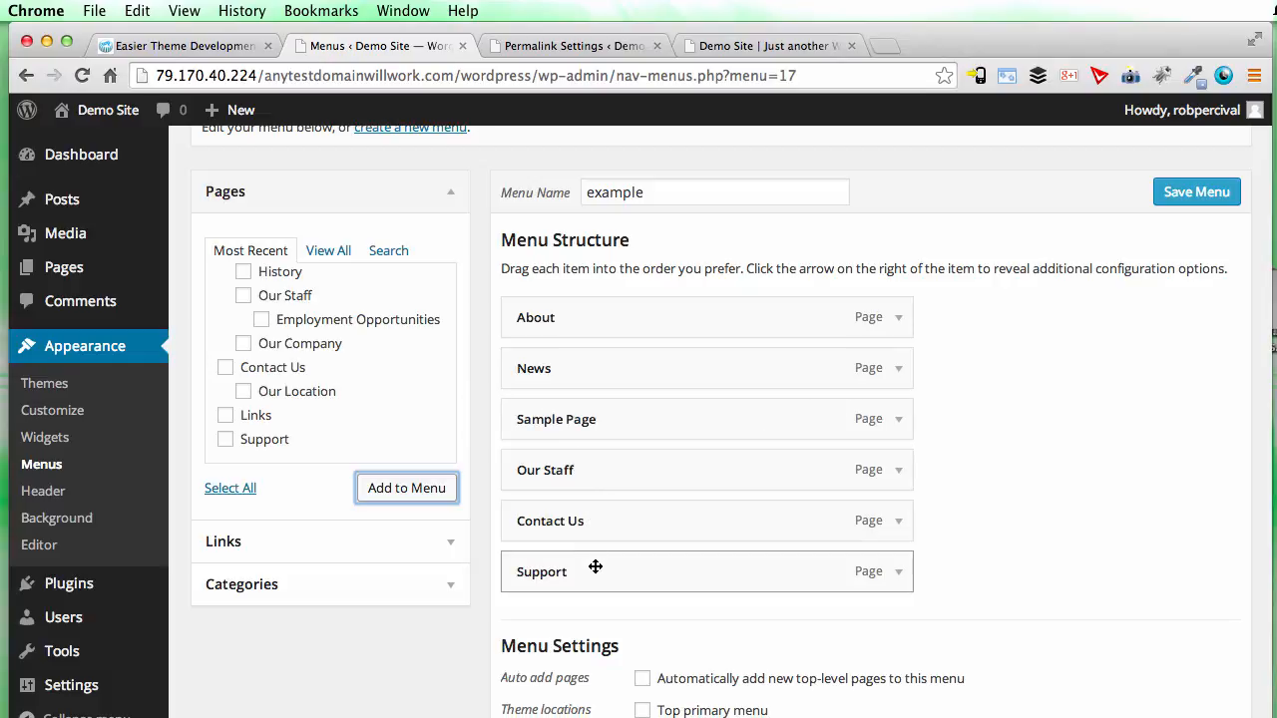
left_click_drag(594, 567, 633, 543)
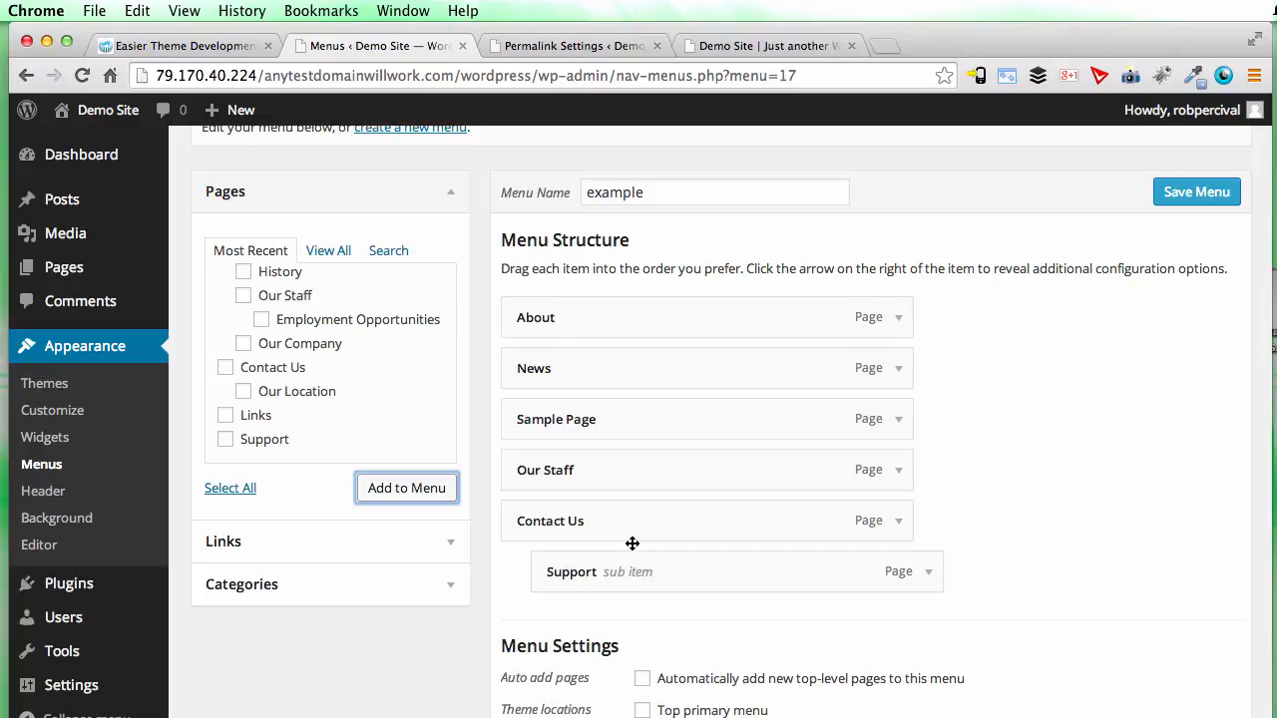
scroll(1030, 551, "down", 4)
scroll(1031, 552, "up", 3)
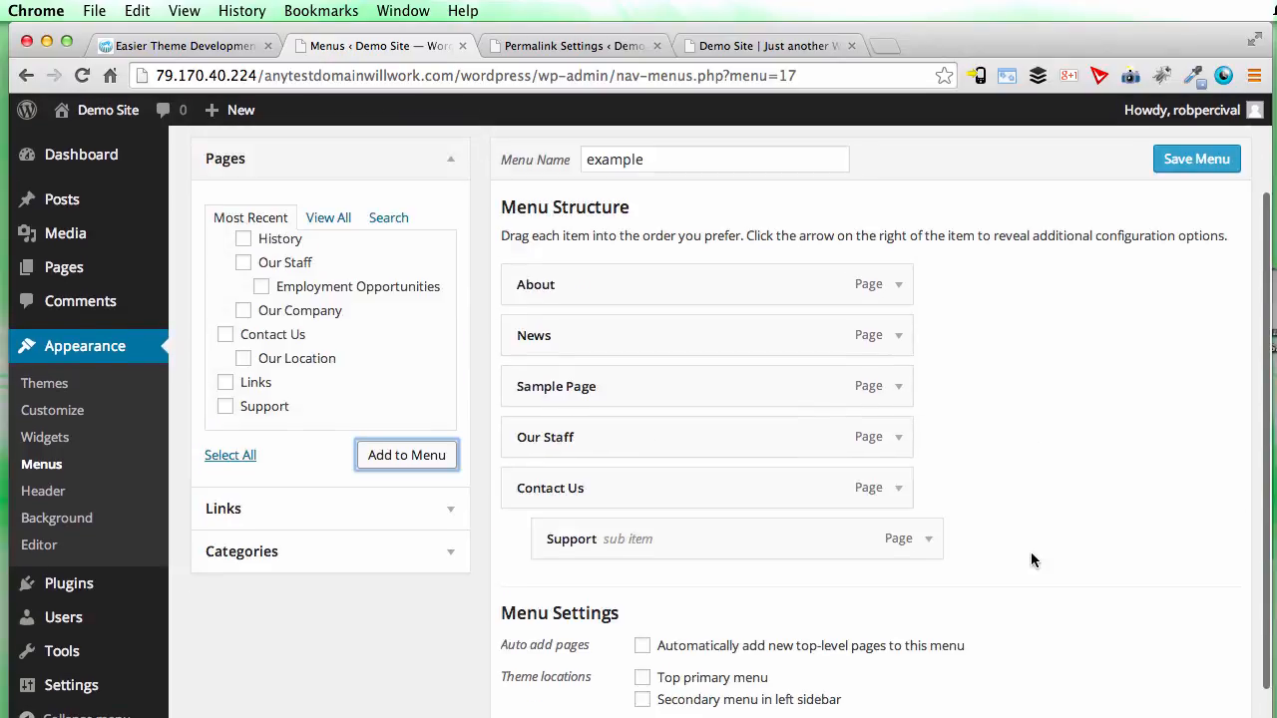
scroll(1035, 499, "up", 3)
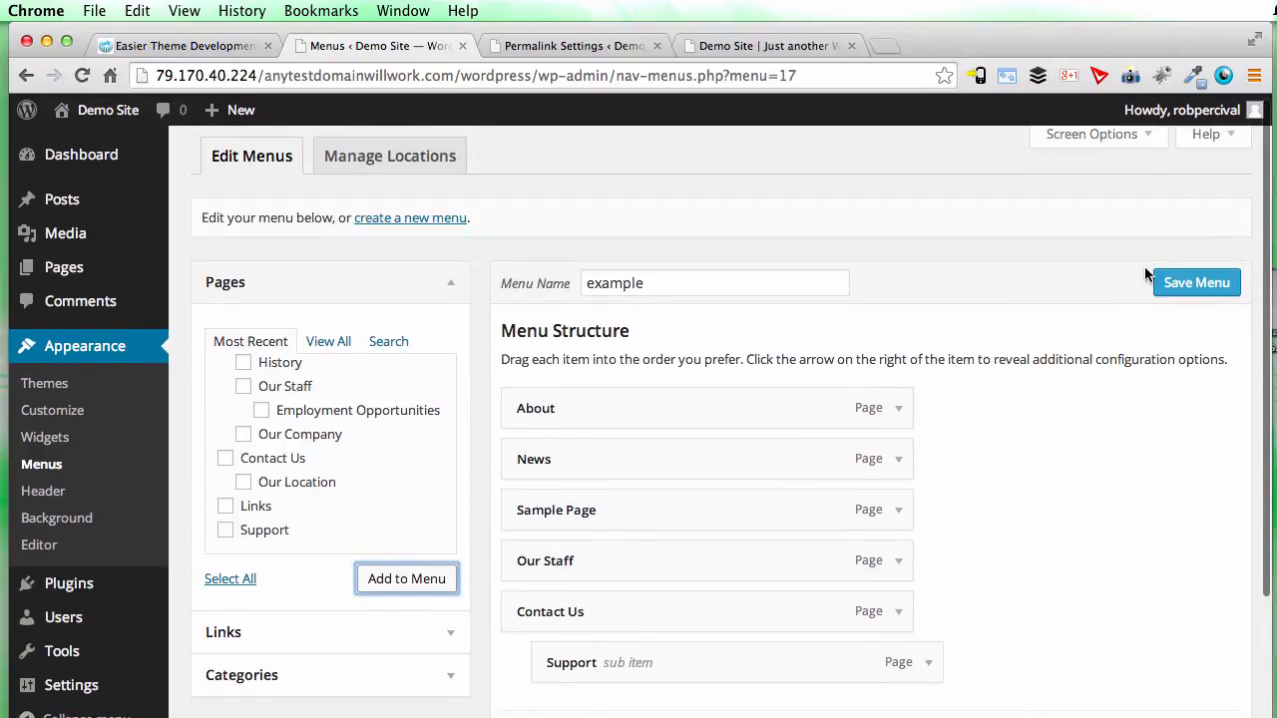
left_click(1182, 287)
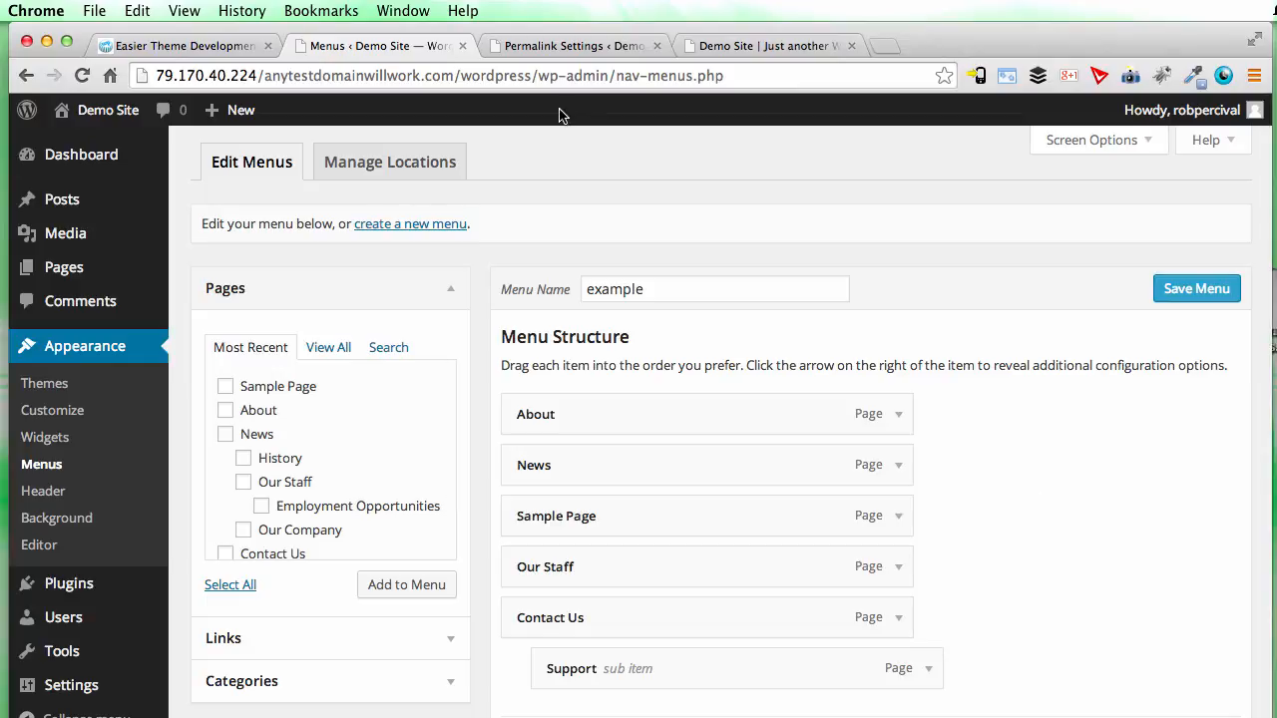
Assign the example menu to the Top primary menu theme location and save the change
left_click(378, 167)
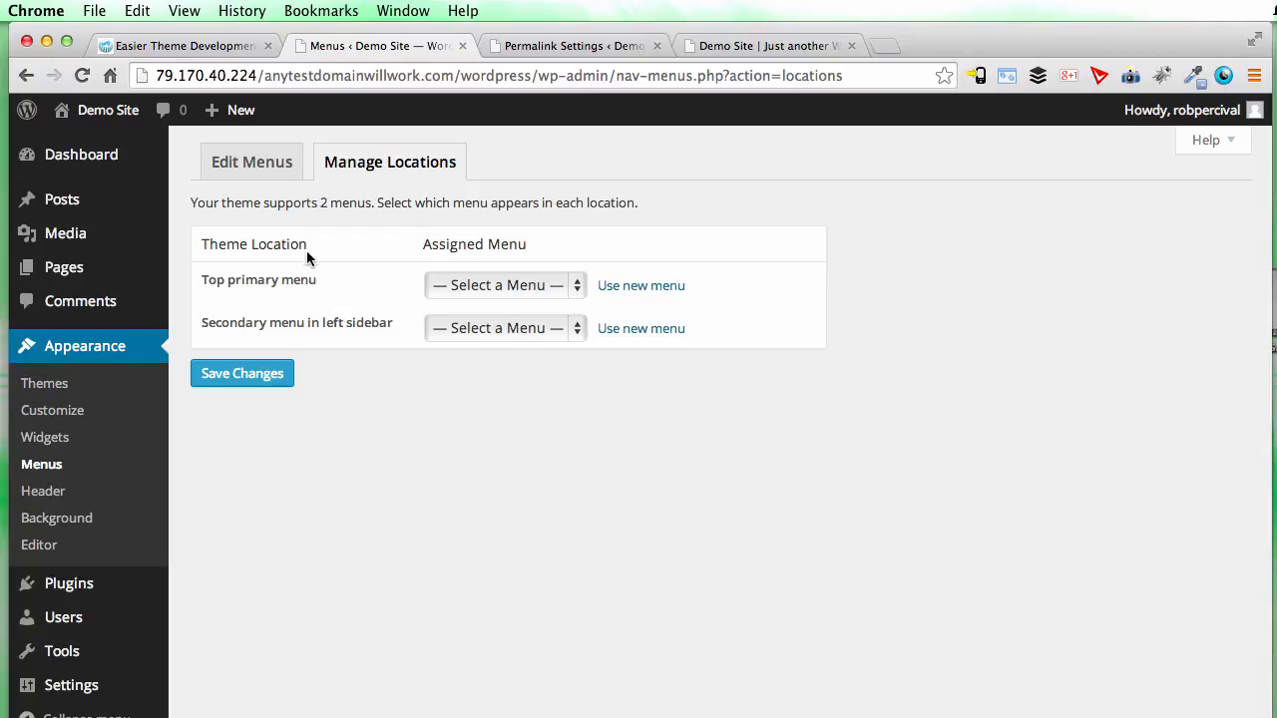
left_click(504, 285)
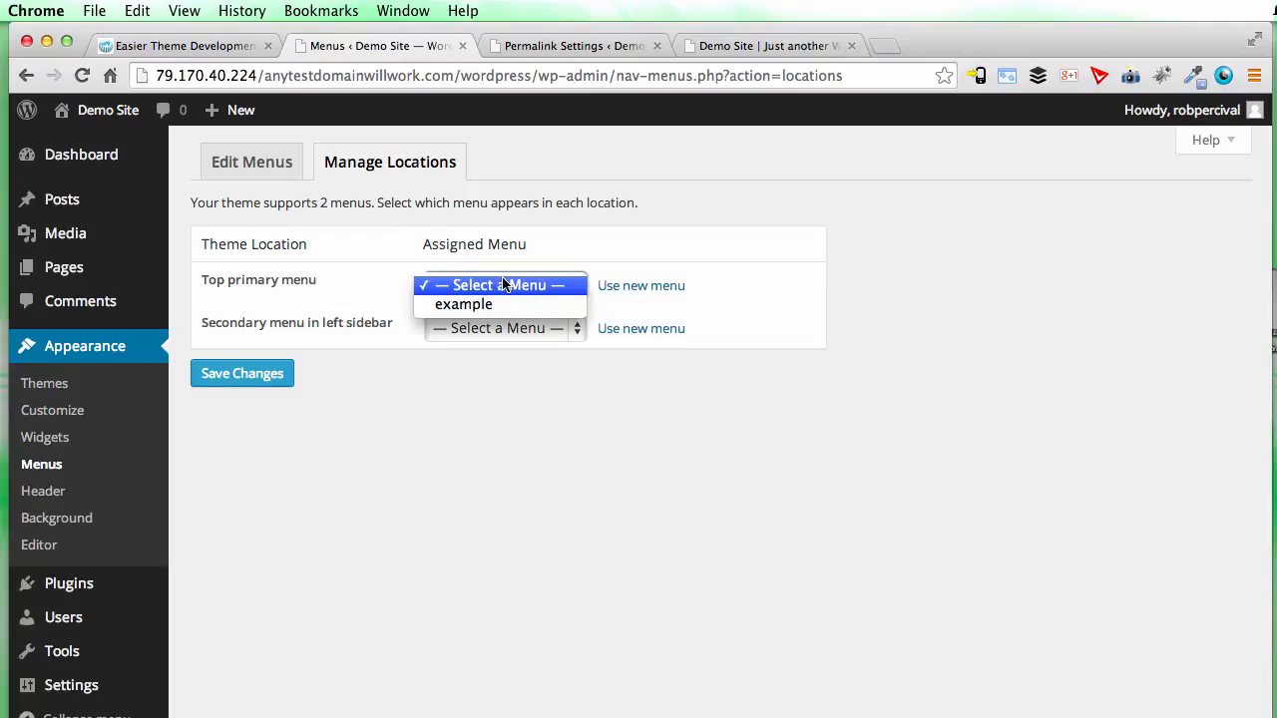
left_click(479, 302)
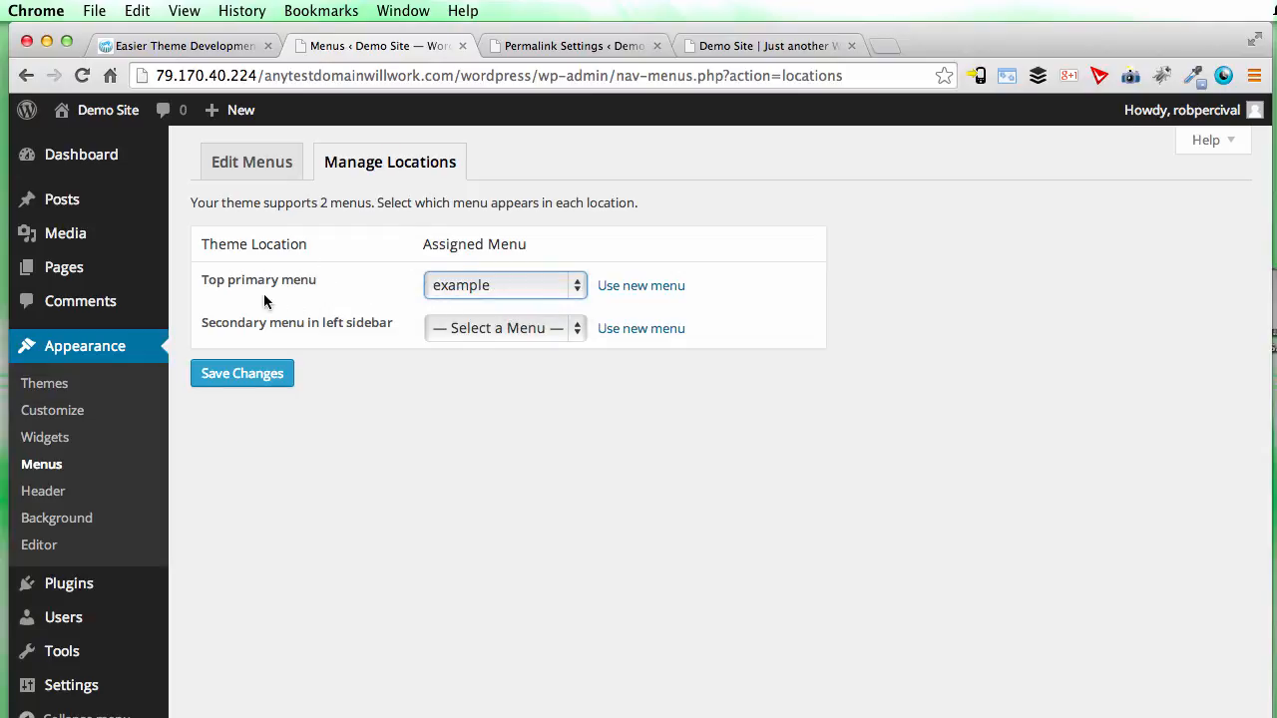
left_click(255, 384)
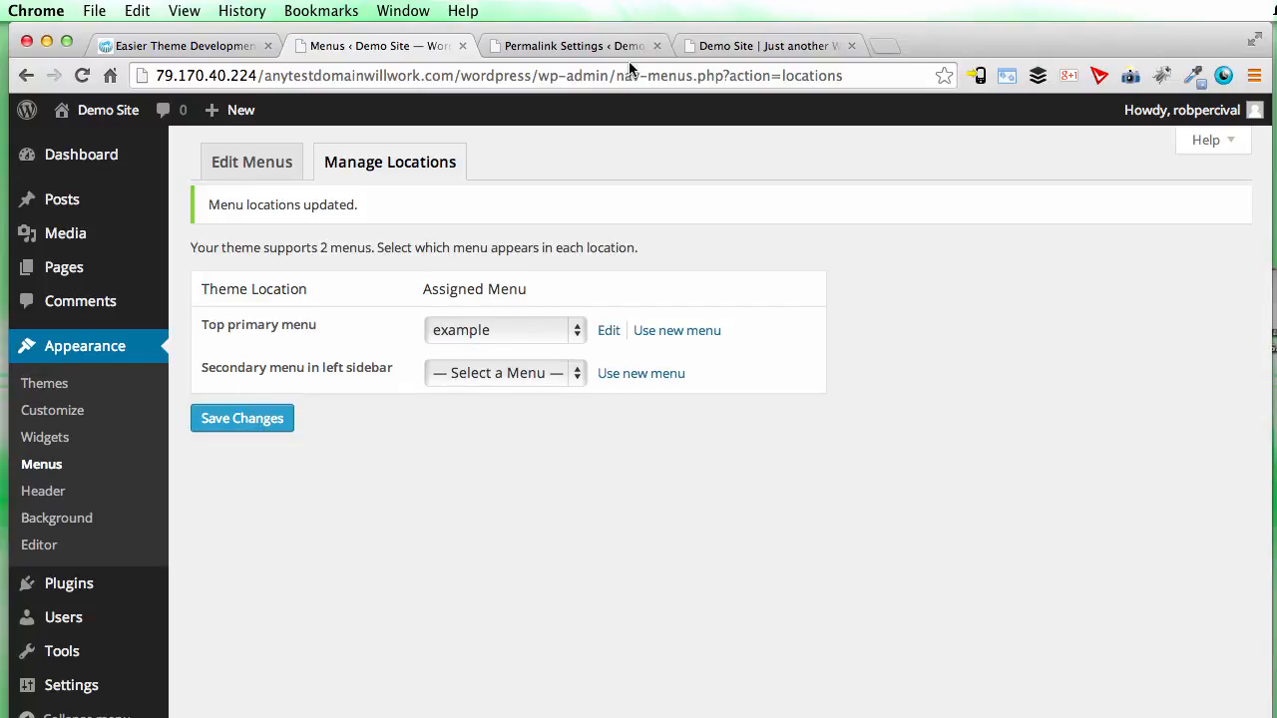
Open the live Demo Site in a new browser tab and check its top navigation
mouse_move(120, 112)
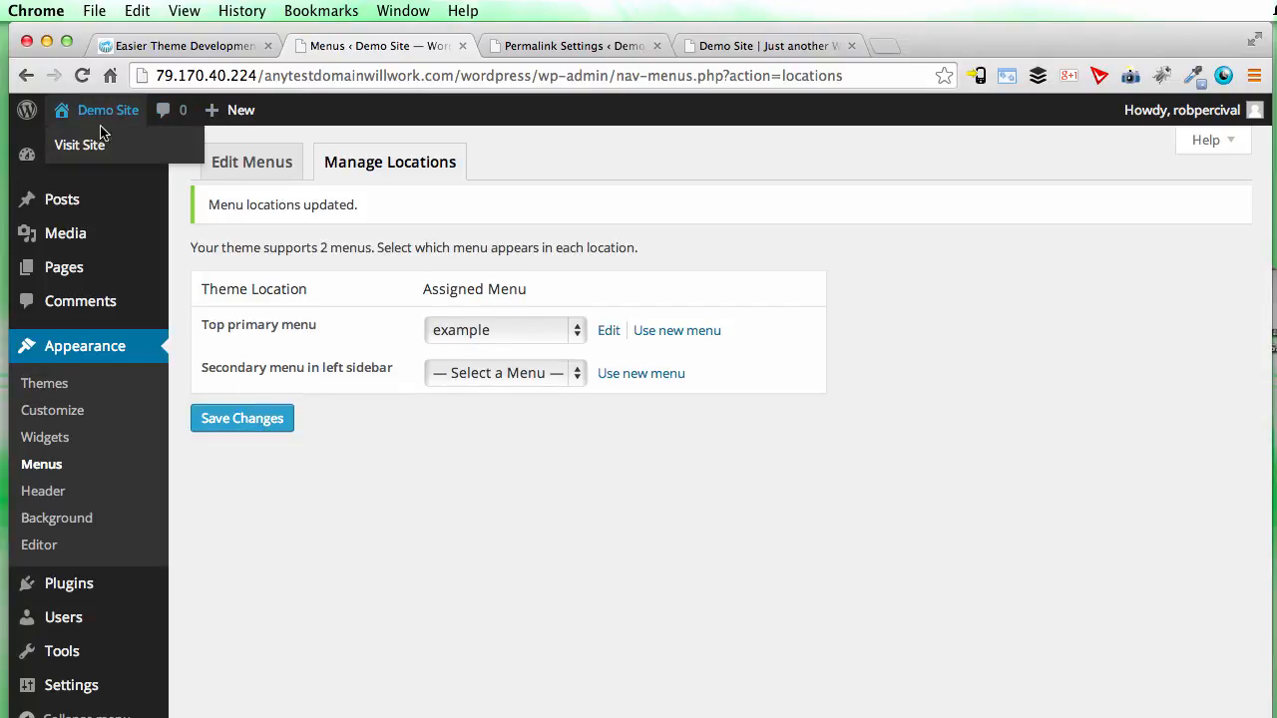
left_click(93, 148, "super")
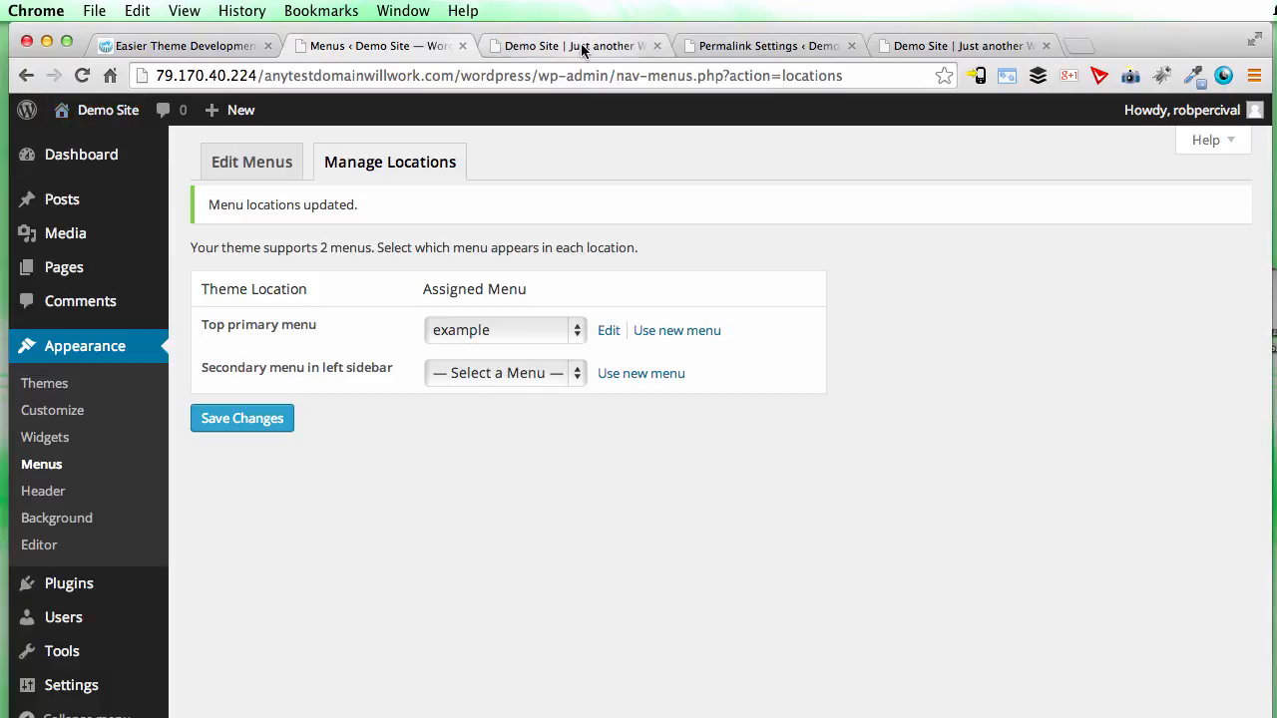
left_click(578, 45)
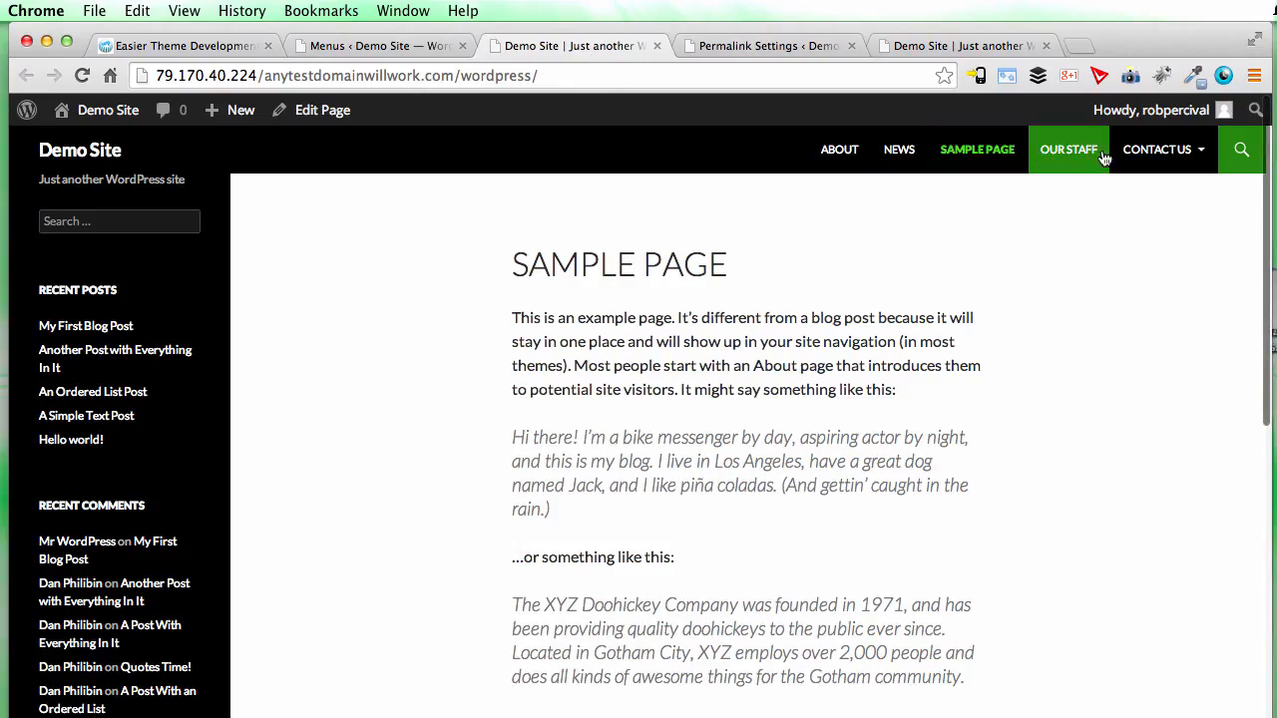